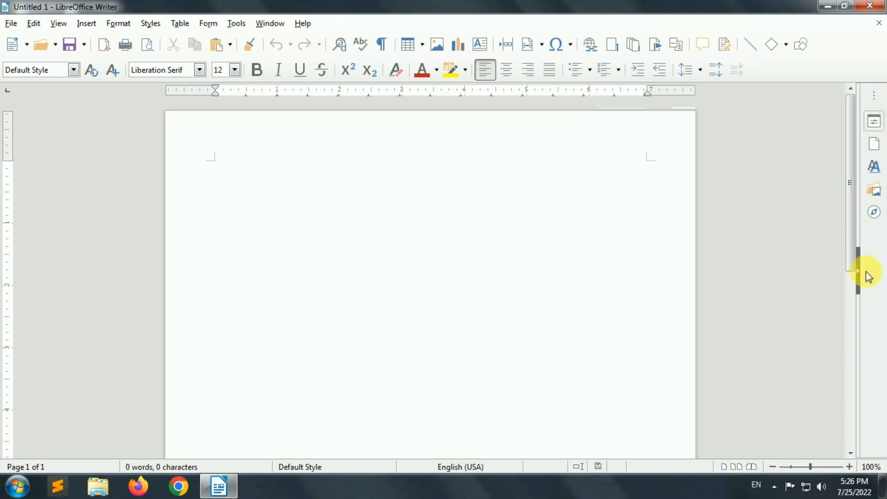
Show the sidebar's Properties deck with its style, character and paragraph settings, and close it again.
{"action": "left_click", "coordinate": [858, 270]}
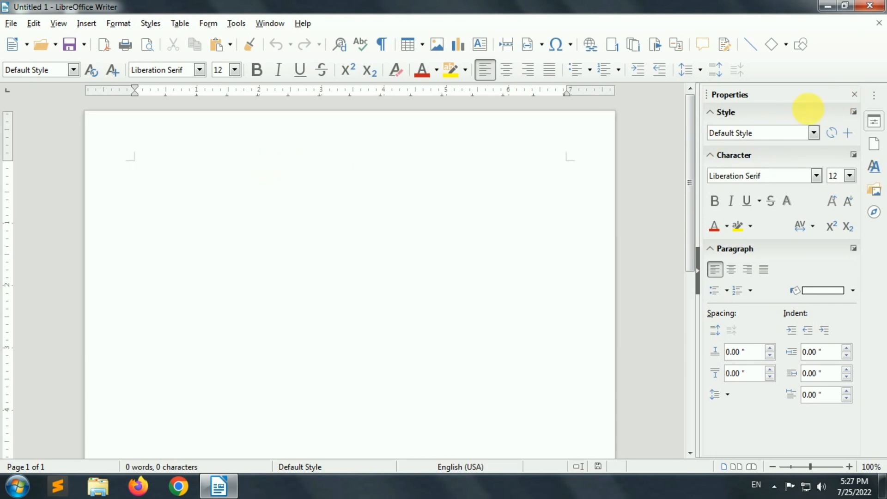
{"action": "left_click", "coordinate": [853, 95]}
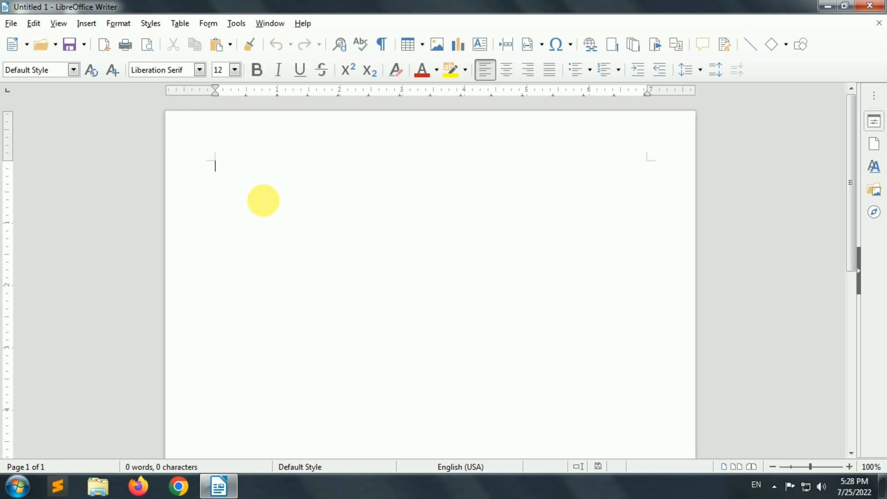
Examine the document types offered for a new file and the installed programs listed in the Windows start menu.
{"action": "left_click", "coordinate": [27, 46]}
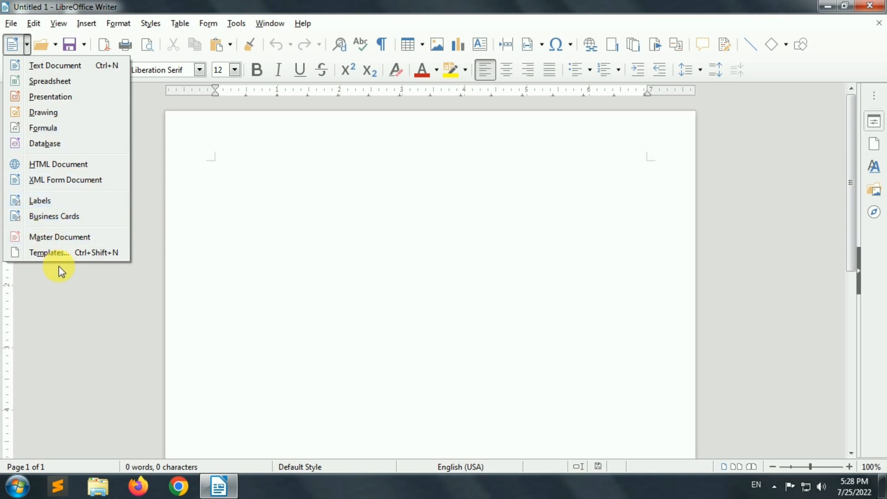
{"action": "left_click", "coordinate": [283, 206]}
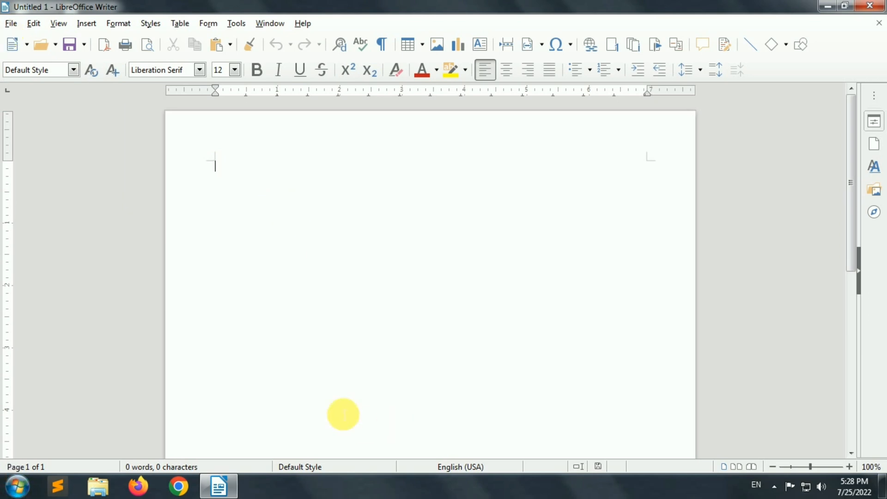
{"action": "left_click", "coordinate": [2, 491]}
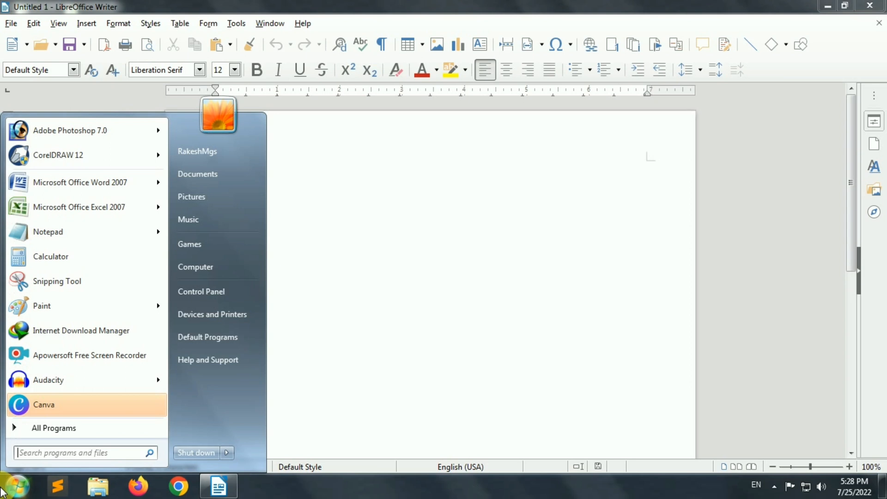
{"action": "left_click", "coordinate": [75, 428]}
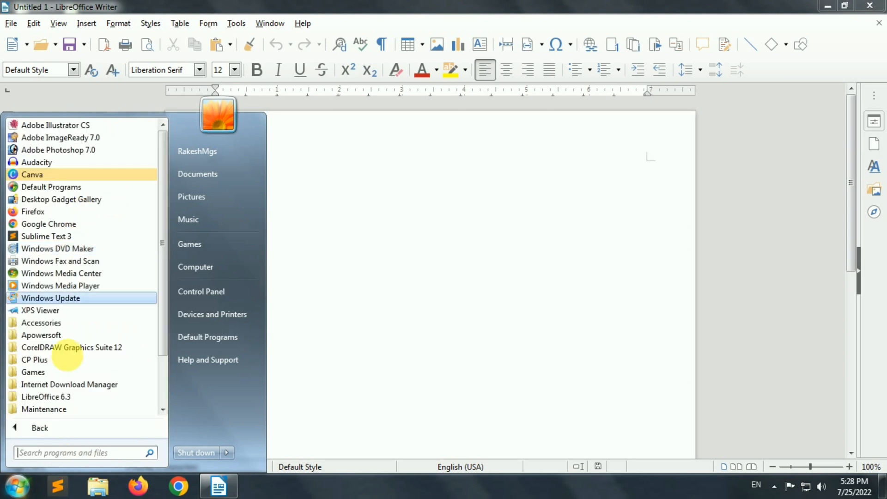
{"action": "scroll", "coordinate": [65, 395], "scroll_direction": "down", "scroll_amount": 2}
{"action": "left_click", "coordinate": [475, 310]}
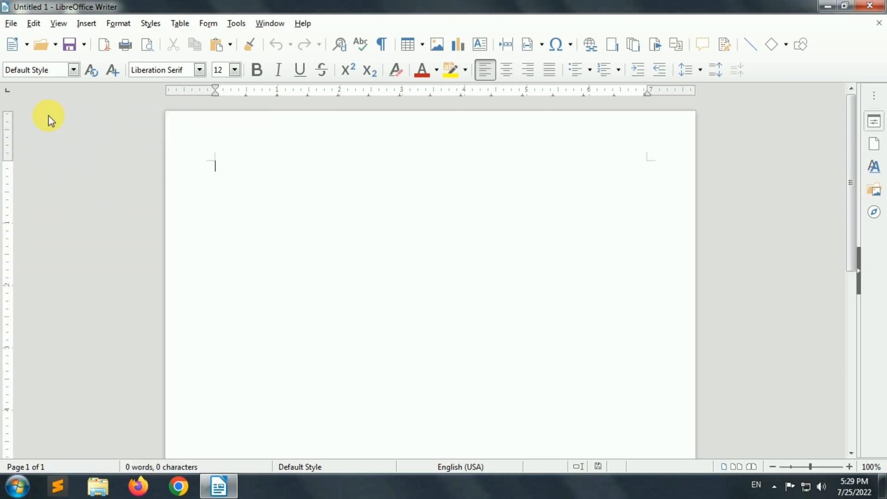
{"action": "left_click", "coordinate": [27, 45]}
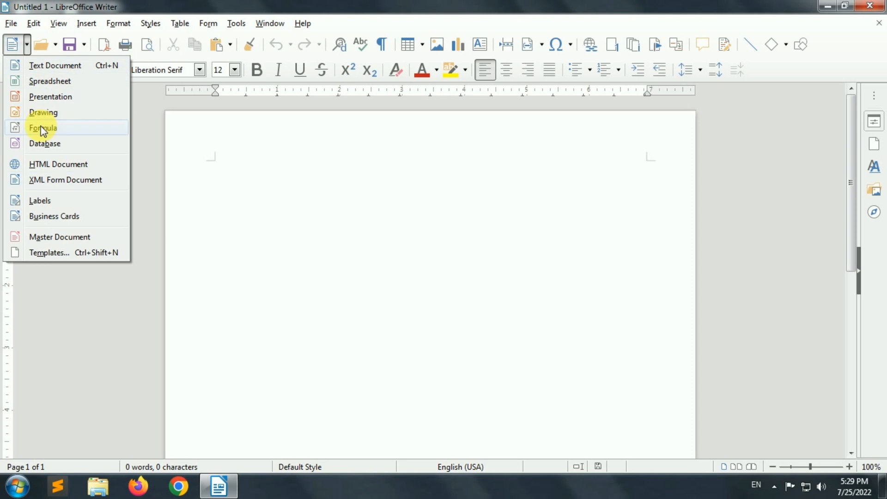
{"action": "left_click", "coordinate": [233, 182]}
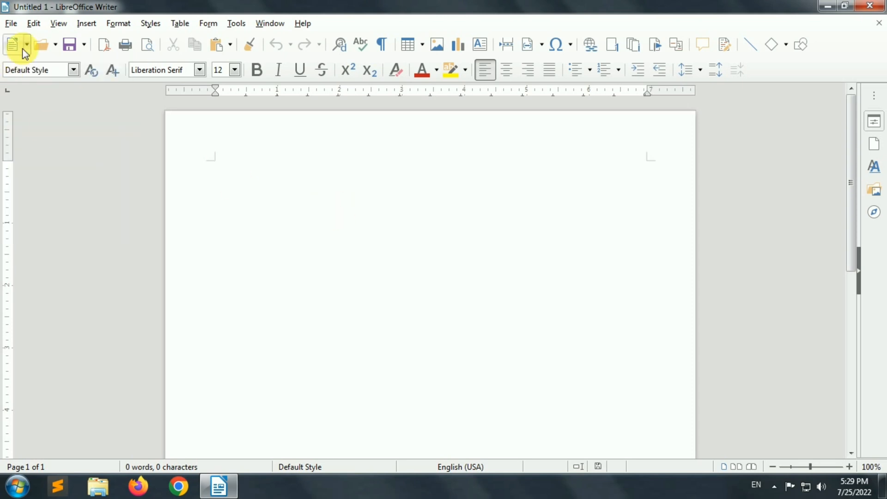
Examine the template and remote file opening options and the Open dialog for existing files, without opening anything.
{"action": "left_click", "coordinate": [56, 45]}
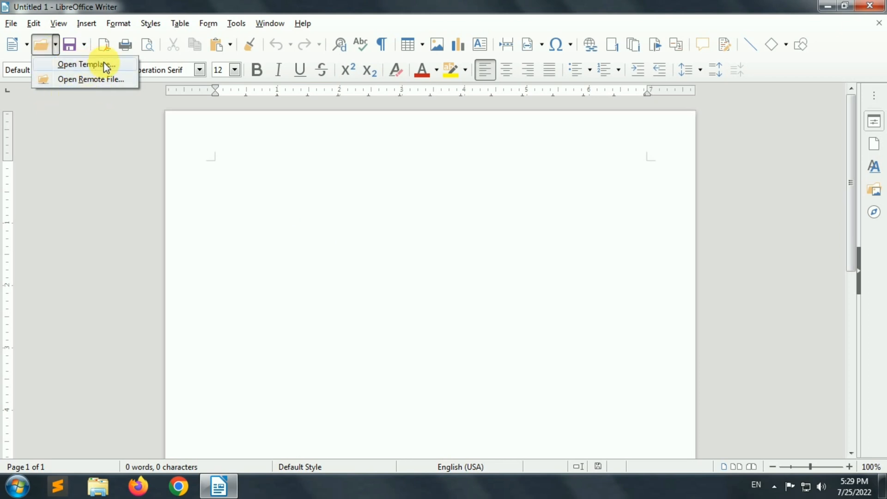
{"action": "left_click", "coordinate": [204, 201]}
{"action": "left_click", "coordinate": [45, 43]}
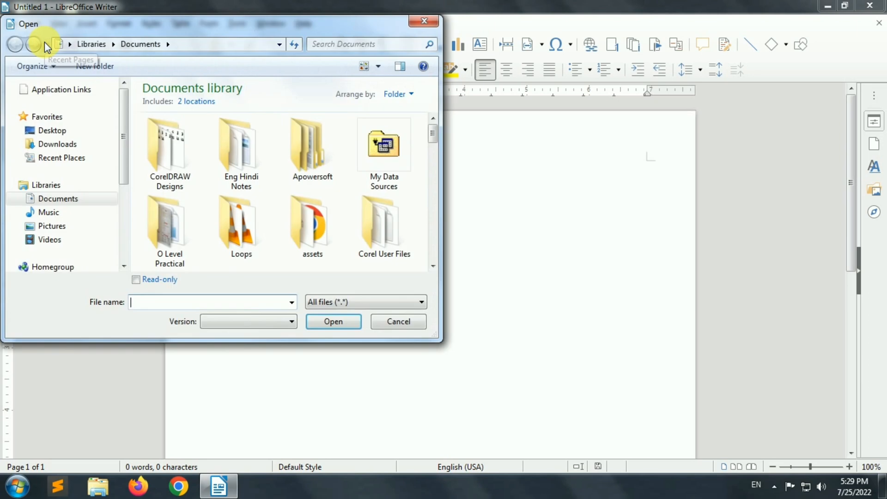
{"action": "left_click", "coordinate": [398, 322]}
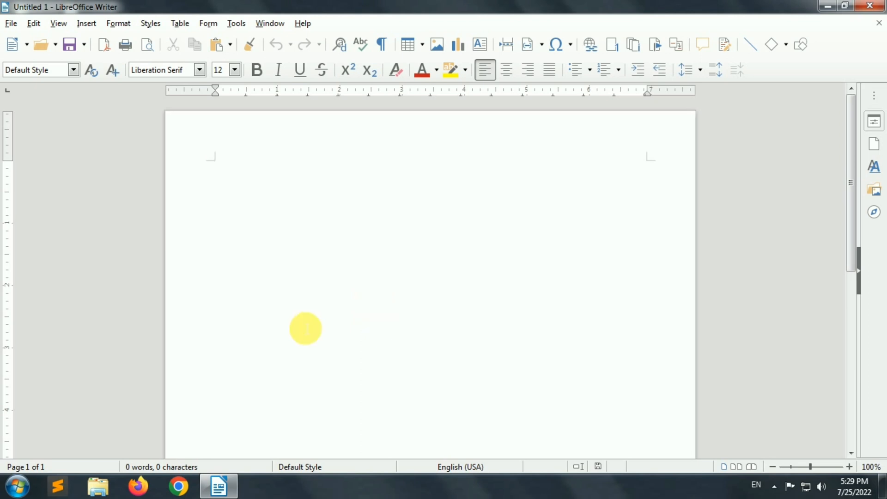
Browse the Documents library through the Open Template command and cancel without choosing a file.
{"action": "left_click", "coordinate": [56, 48]}
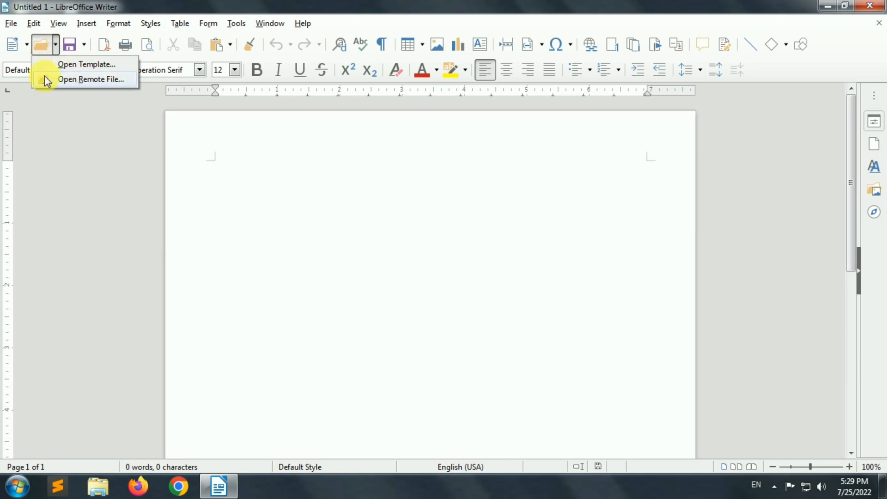
{"action": "left_click", "coordinate": [93, 64]}
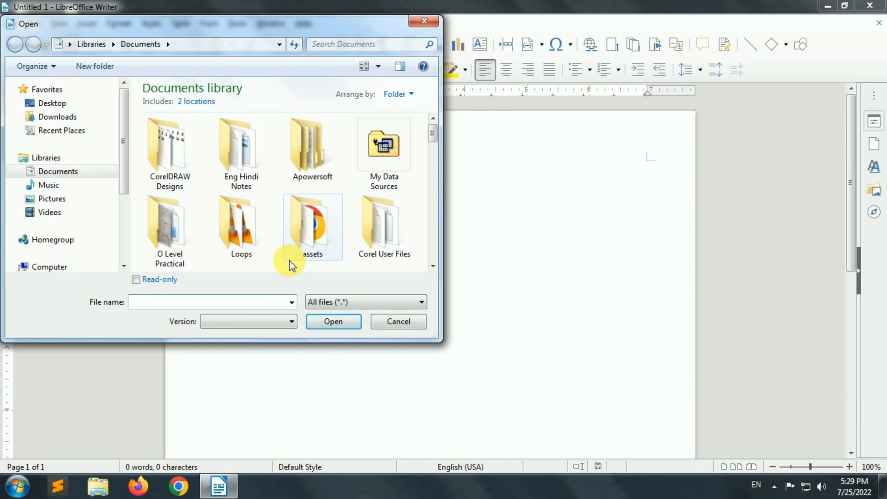
{"action": "scroll", "coordinate": [291, 258], "scroll_direction": "down", "scroll_amount": 3}
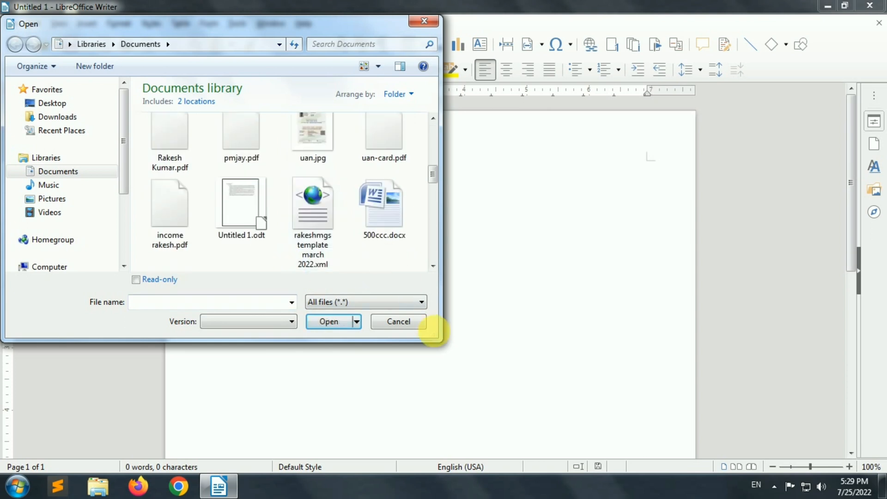
{"action": "left_click", "coordinate": [423, 326]}
Compare the Open Remote File option with the remote open and save commands offered for the document.
{"action": "left_click", "coordinate": [55, 44]}
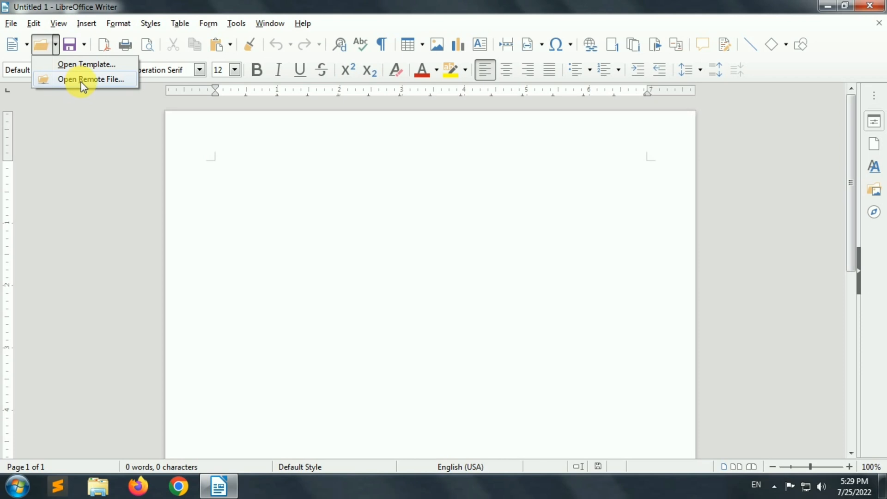
{"action": "left_click", "coordinate": [10, 23]}
{"action": "left_click", "coordinate": [12, 26]}
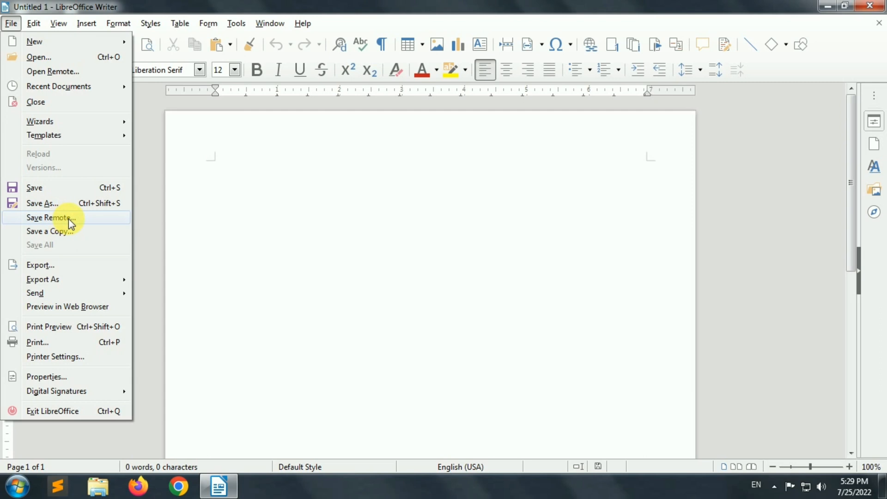
{"action": "left_click", "coordinate": [398, 273]}
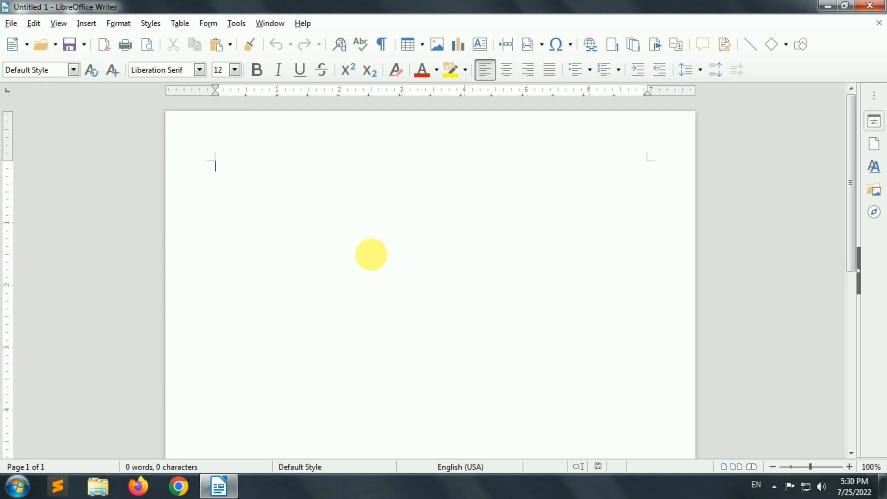
{"action": "left_click", "coordinate": [54, 50]}
{"action": "left_click", "coordinate": [54, 50]}
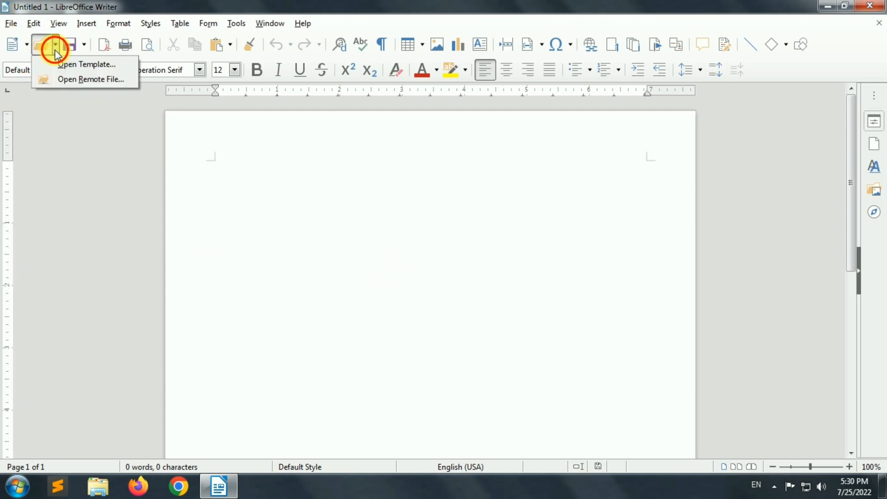
Examine the available ways of saving the document, including Save As, Export, Save as Template and Save Remote File.
{"action": "left_click", "coordinate": [86, 49]}
{"action": "left_click", "coordinate": [85, 49]}
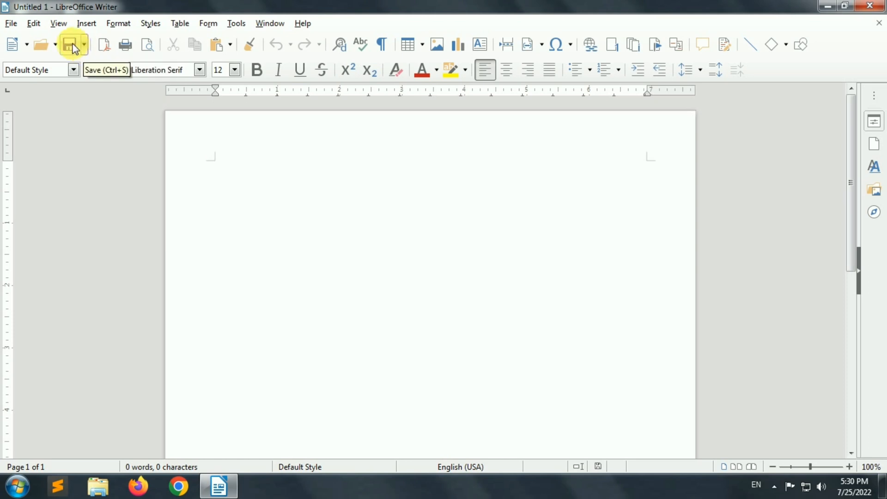
{"action": "left_click", "coordinate": [84, 46]}
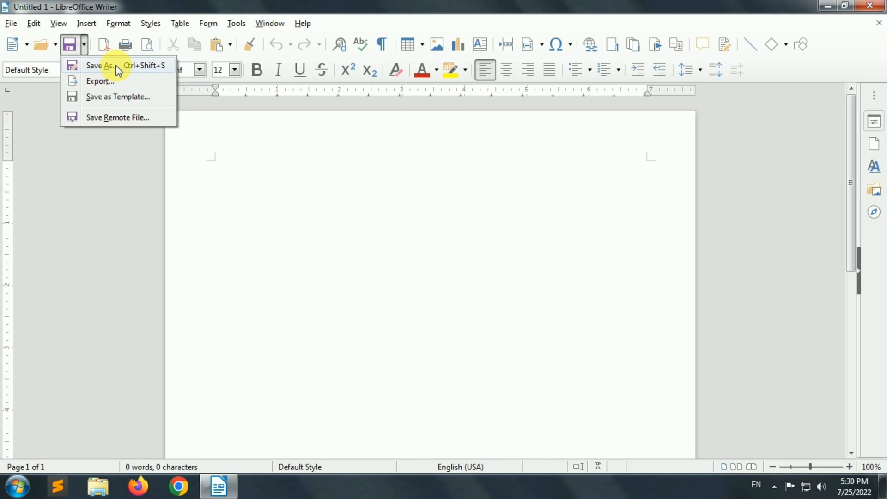
{"action": "left_click", "coordinate": [274, 248]}
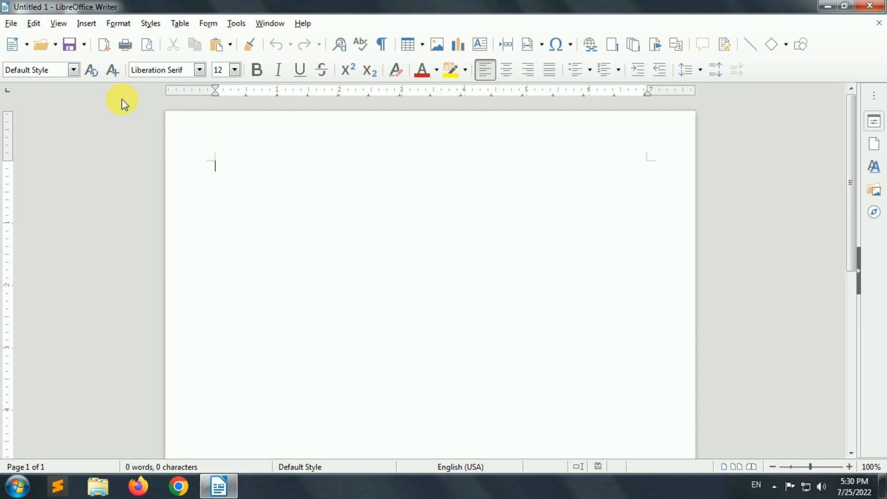
Review the file formats offered for exporting the document, such as PDF, EPUB, JPEG and PNG, and cancel the export.
{"action": "left_click", "coordinate": [85, 46]}
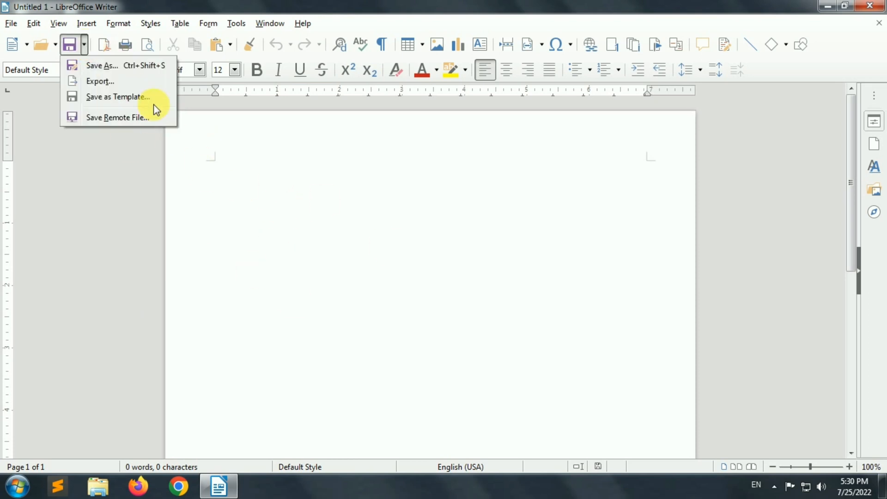
{"action": "left_click", "coordinate": [129, 83]}
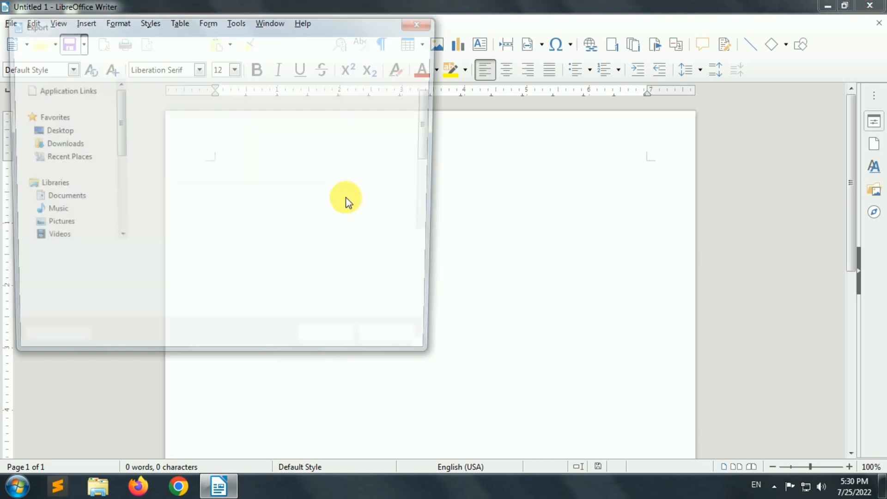
{"action": "left_click", "coordinate": [187, 275]}
{"action": "left_click", "coordinate": [186, 274]}
{"action": "left_click", "coordinate": [156, 276]}
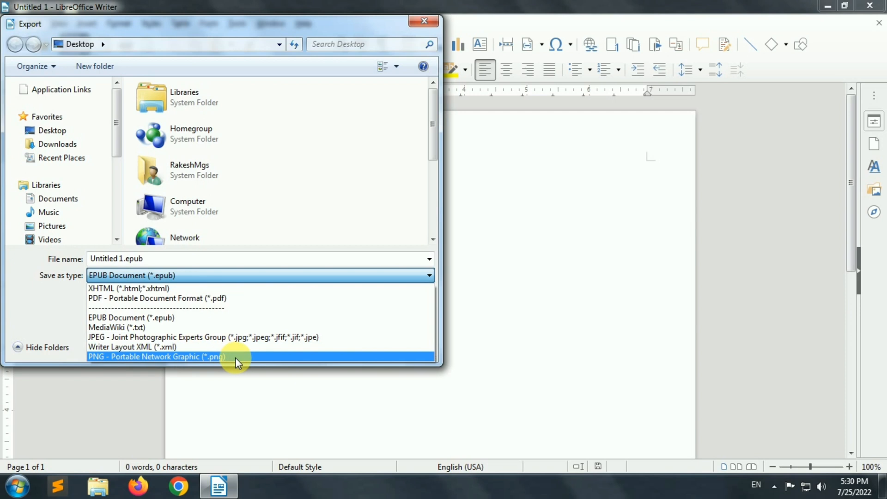
{"action": "left_click", "coordinate": [269, 423]}
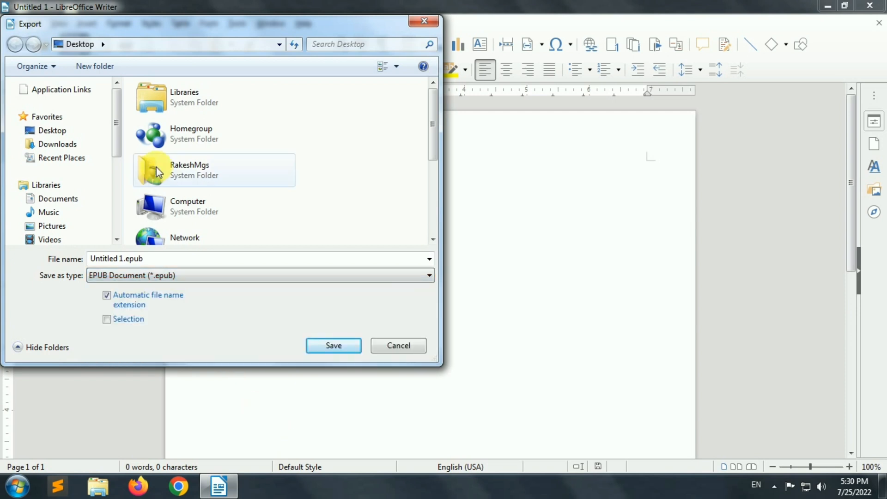
{"action": "left_click", "coordinate": [405, 351]}
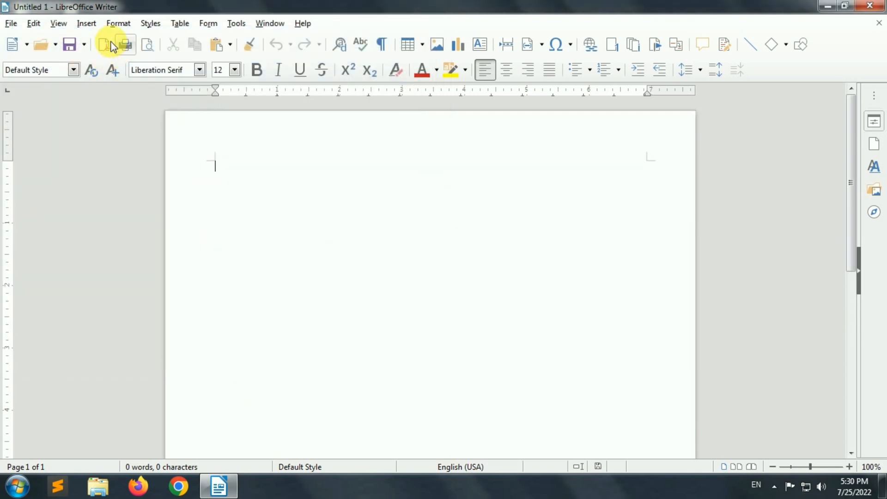
Compare the Save Remote File option and the other save variants with the document's general file commands.
{"action": "left_click", "coordinate": [84, 44]}
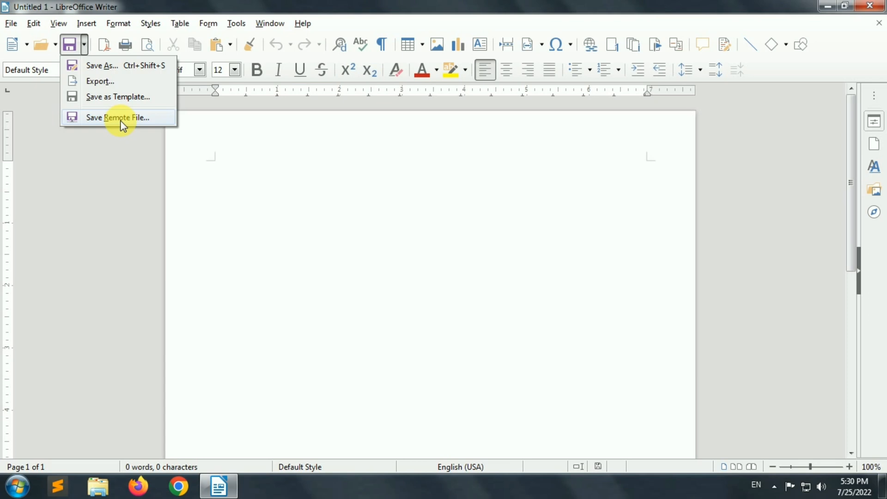
{"action": "left_click", "coordinate": [11, 25]}
{"action": "left_click", "coordinate": [11, 23]}
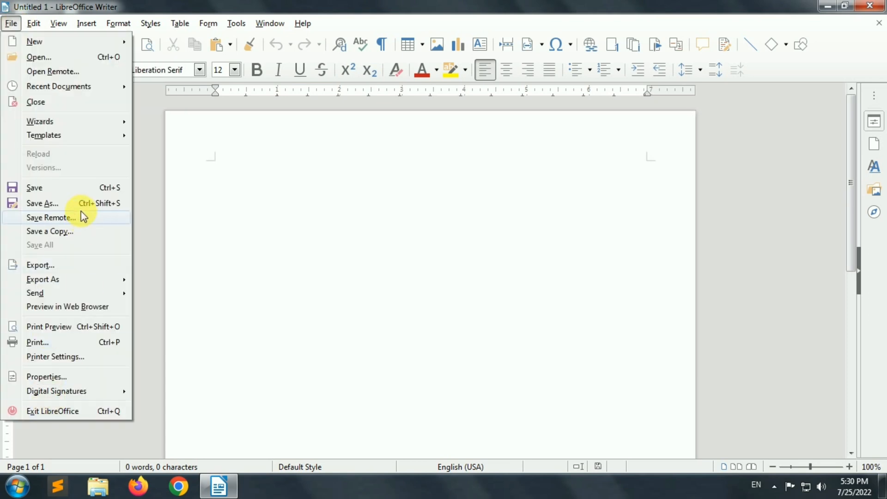
{"action": "left_click", "coordinate": [239, 264]}
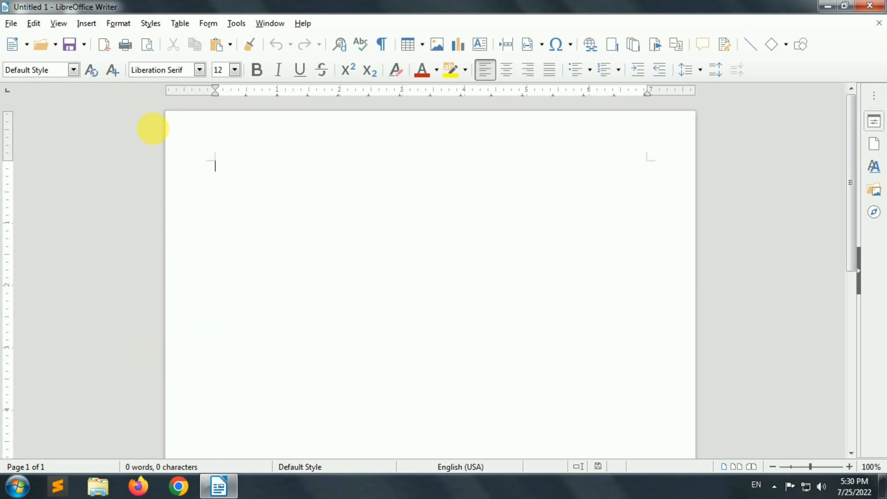
{"action": "left_click", "coordinate": [84, 44]}
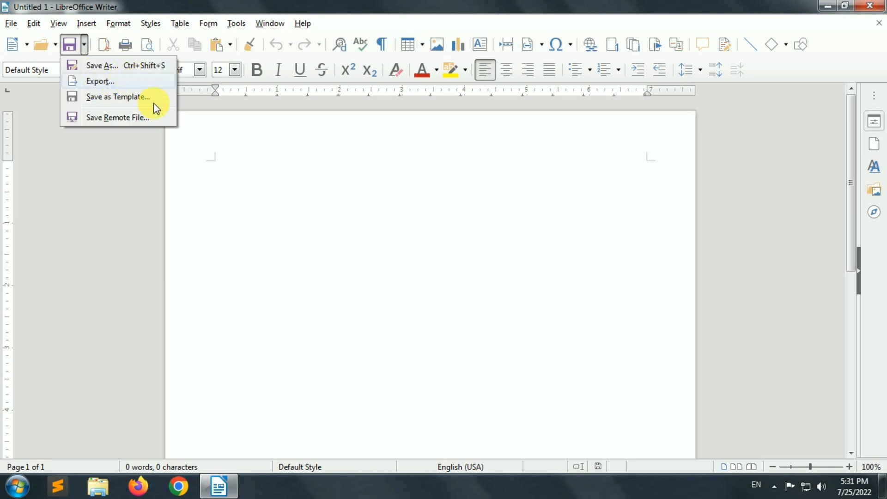
{"action": "left_click", "coordinate": [265, 185]}
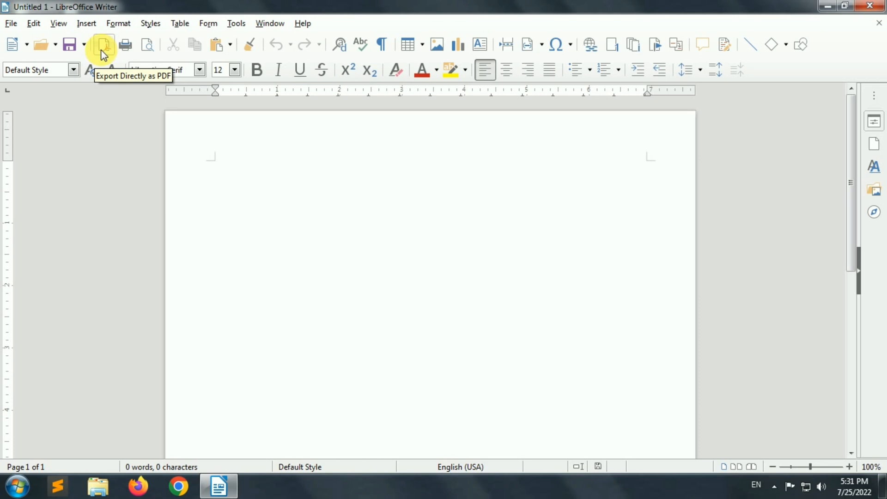
Examine the Export As options for PDF and EPUB without exporting the document.
{"action": "left_click", "coordinate": [10, 24]}
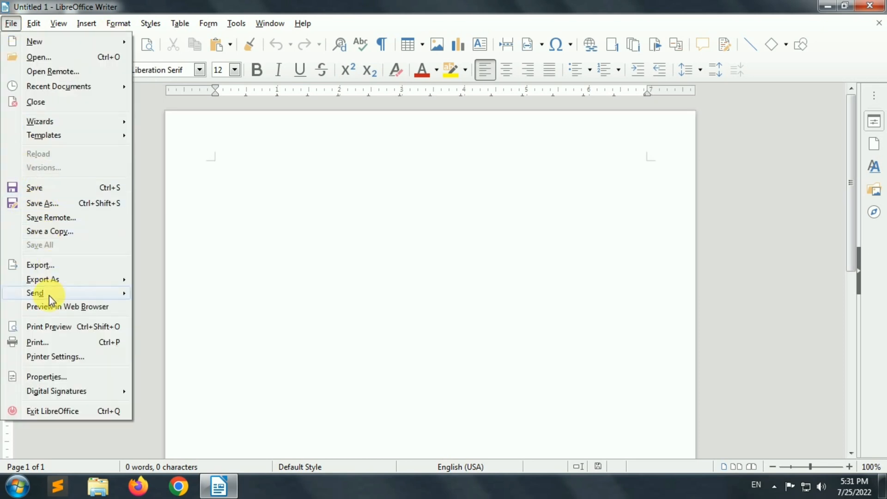
{"action": "mouse_move", "coordinate": [62, 279]}
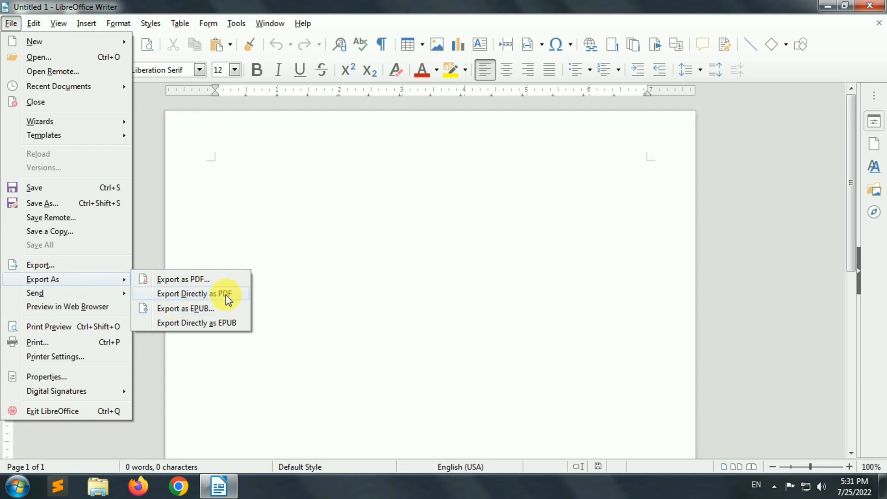
{"action": "left_click", "coordinate": [246, 204]}
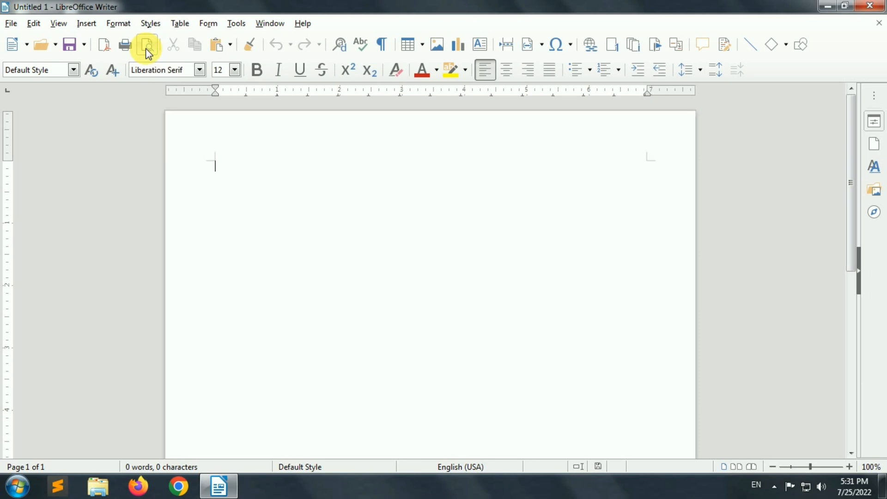
Open the AutoText dialog and browse the header entries in the Only for Templates category.
{"action": "left_click", "coordinate": [236, 24]}
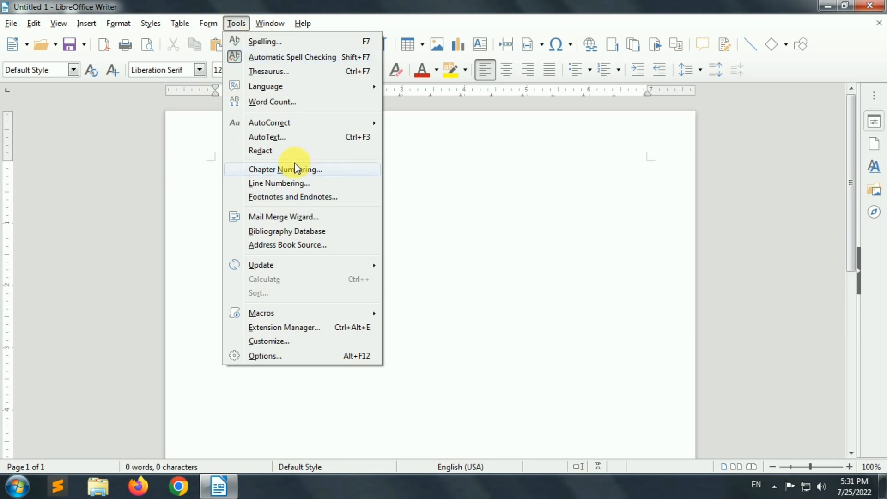
{"action": "left_click", "coordinate": [294, 137]}
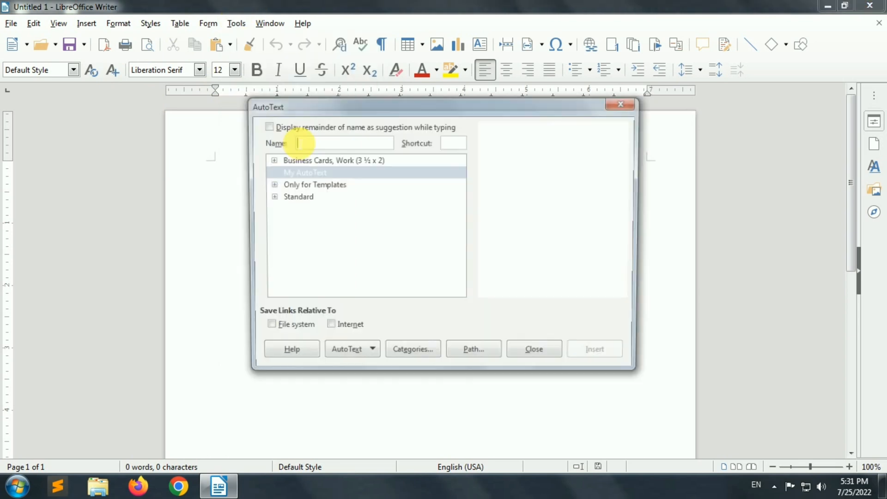
{"action": "left_click", "coordinate": [270, 184]}
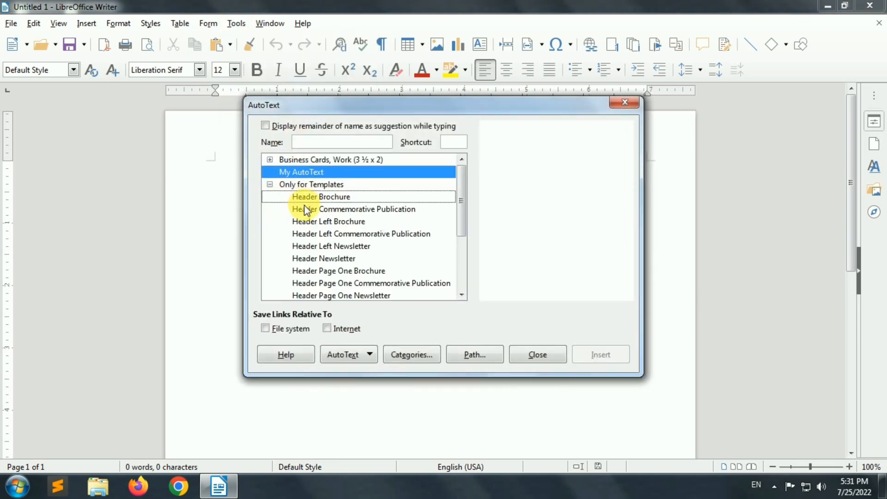
{"action": "left_click", "coordinate": [300, 199]}
{"action": "left_click", "coordinate": [307, 210]}
{"action": "left_click", "coordinate": [406, 234]}
{"action": "left_click", "coordinate": [312, 259]}
{"action": "left_click", "coordinate": [269, 184]}
{"action": "left_click", "coordinate": [323, 172]}
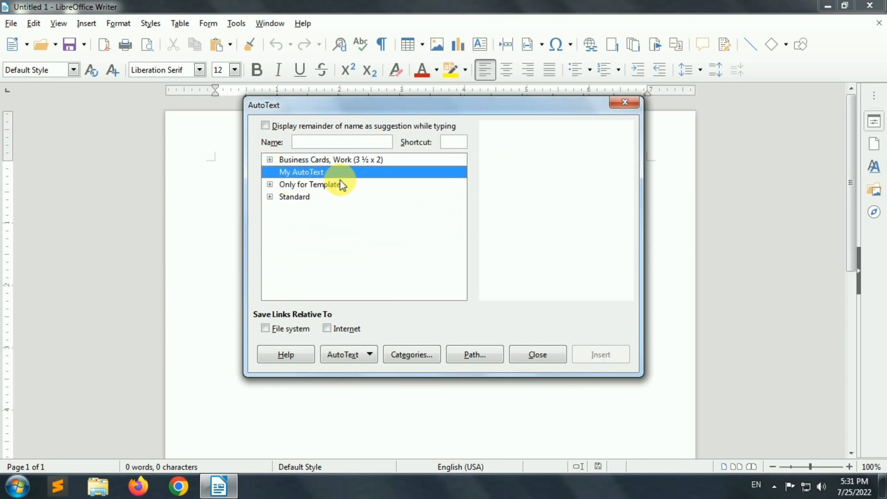
Preview the elegant and modern business card entries in the Business Cards, Work AutoText category.
{"action": "left_click", "coordinate": [270, 160]}
{"action": "left_click", "coordinate": [315, 176]}
{"action": "left_click", "coordinate": [318, 185]}
{"action": "left_click", "coordinate": [321, 197]}
{"action": "left_click", "coordinate": [328, 222]}
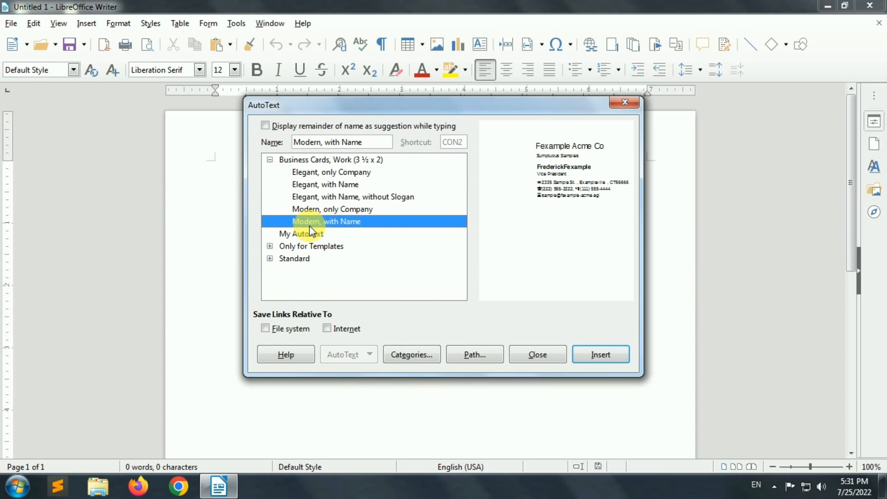
Browse the Standard AutoText category and preview entries such as 1st Reminder, 2nd Reminder and Acknowledgement of Receipt.
{"action": "left_click", "coordinate": [270, 259]}
{"action": "scroll", "coordinate": [312, 224], "scroll_direction": "down", "scroll_amount": 3}
{"action": "left_click", "coordinate": [307, 160]}
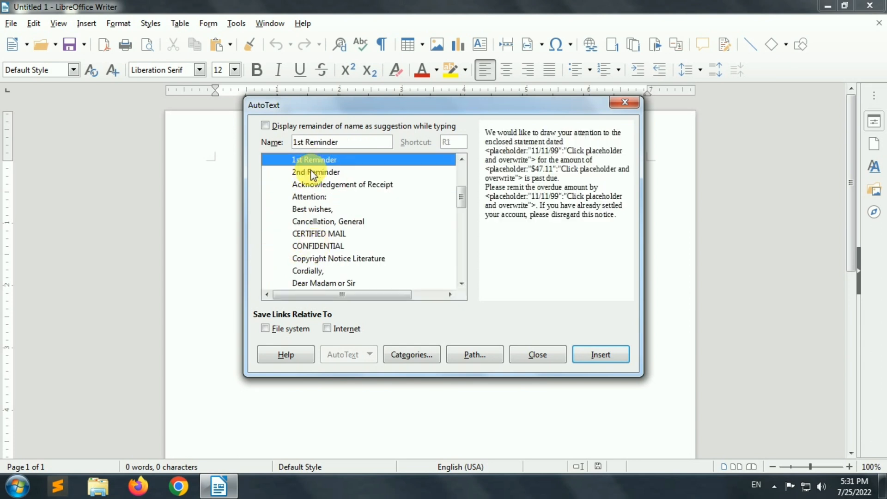
{"action": "left_click", "coordinate": [310, 173]}
{"action": "left_click", "coordinate": [313, 185]}
{"action": "left_click", "coordinate": [313, 198]}
{"action": "left_click", "coordinate": [313, 209]}
{"action": "left_click", "coordinate": [317, 233]}
{"action": "scroll", "coordinate": [324, 264], "scroll_direction": "down", "scroll_amount": 3}
{"action": "left_click", "coordinate": [319, 247]}
{"action": "left_click", "coordinate": [320, 233]}
{"action": "scroll", "coordinate": [332, 267], "scroll_direction": "down", "scroll_amount": 4}
{"action": "left_click", "coordinate": [327, 272]}
{"action": "left_click", "coordinate": [322, 285]}
{"action": "scroll", "coordinate": [329, 246], "scroll_direction": "up", "scroll_amount": 9}
Insert the Copyright Notice Literature AutoText entry into the blank document.
{"action": "left_click", "coordinate": [330, 235]}
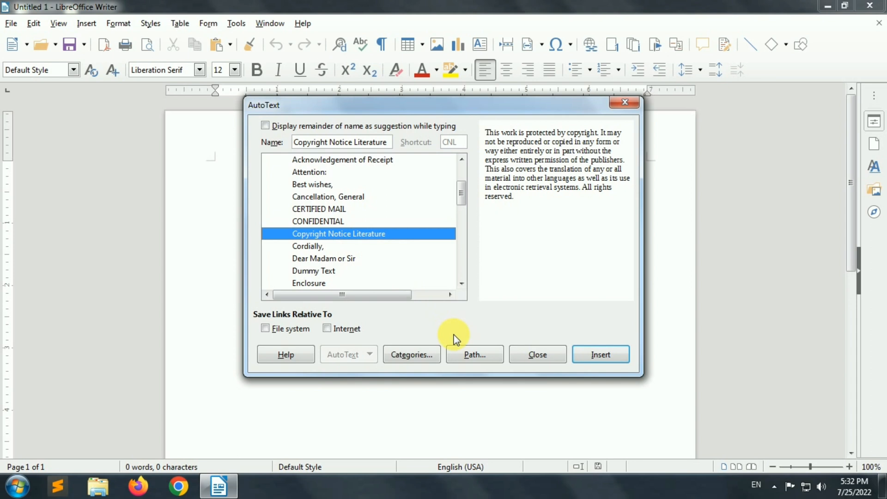
{"action": "left_click", "coordinate": [601, 354]}
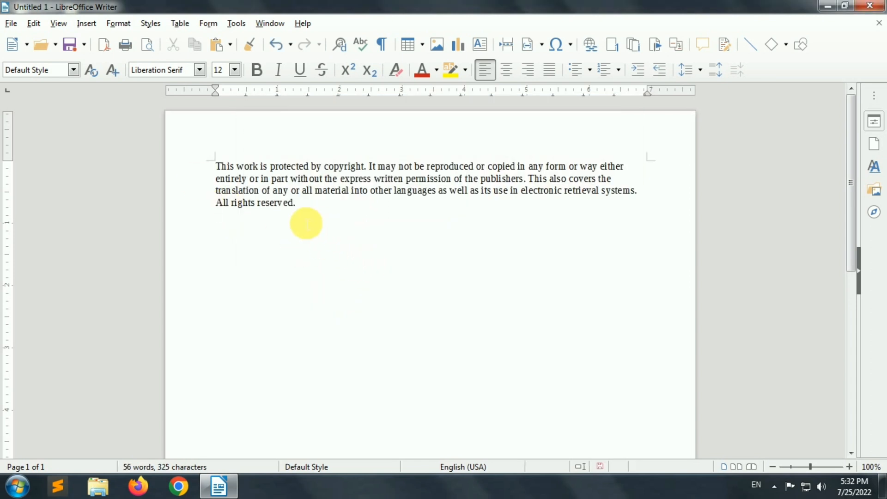
{"action": "left_click_drag", "start_coordinate": [309, 215], "coordinate": [218, 173]}
{"action": "left_click", "coordinate": [275, 238]}
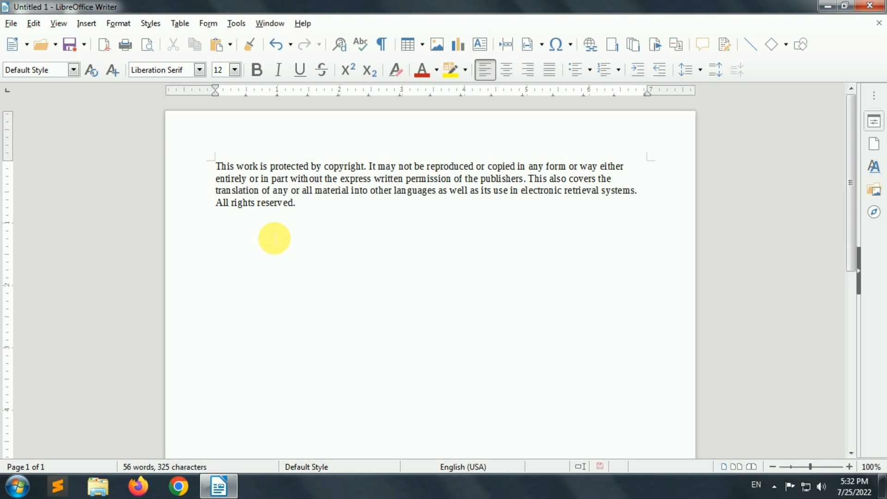
{"action": "left_click", "coordinate": [289, 206]}
{"action": "key", "text": "ctrl+a"}
{"action": "left_click", "coordinate": [313, 218]}
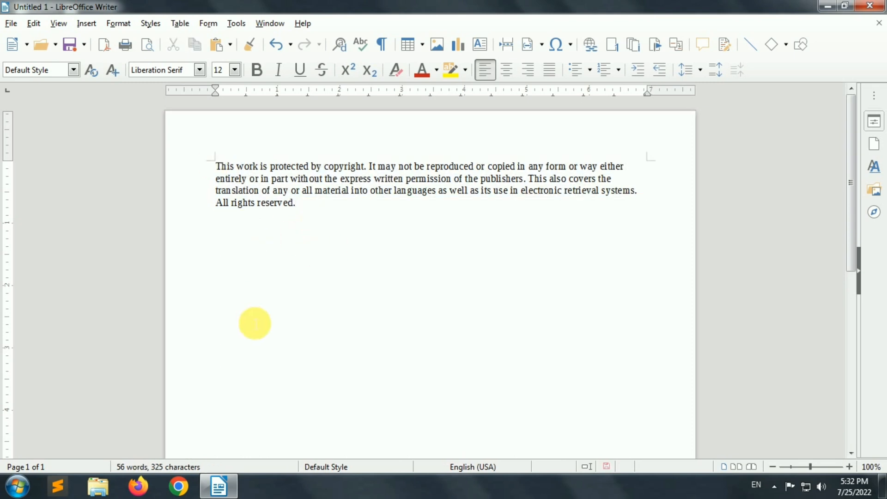
Open Microsoft Office Word 2007 and generate sample paragraphs in the blank document with =rand().
{"action": "left_click", "coordinate": [18, 487]}
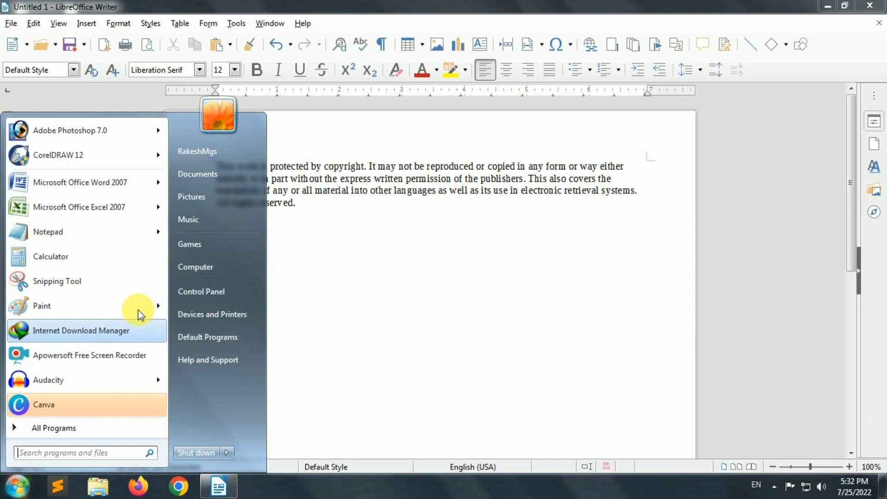
{"action": "left_click", "coordinate": [104, 185]}
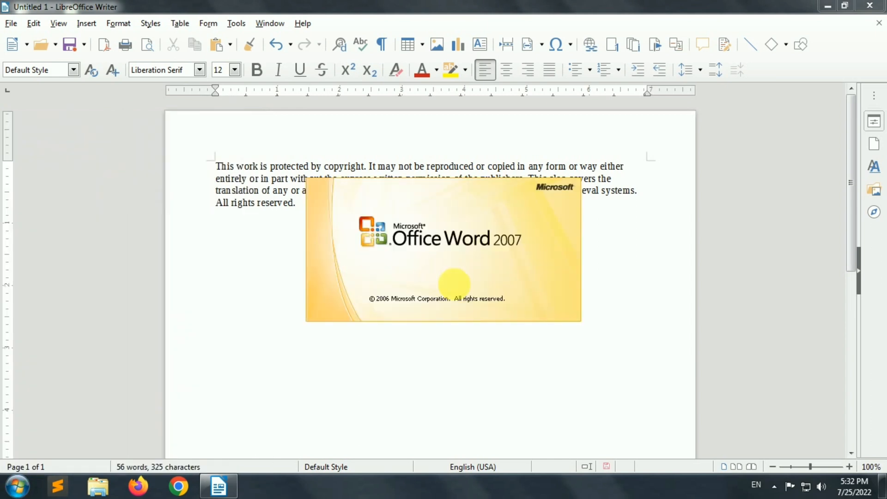
{"action": "type", "text": "="}
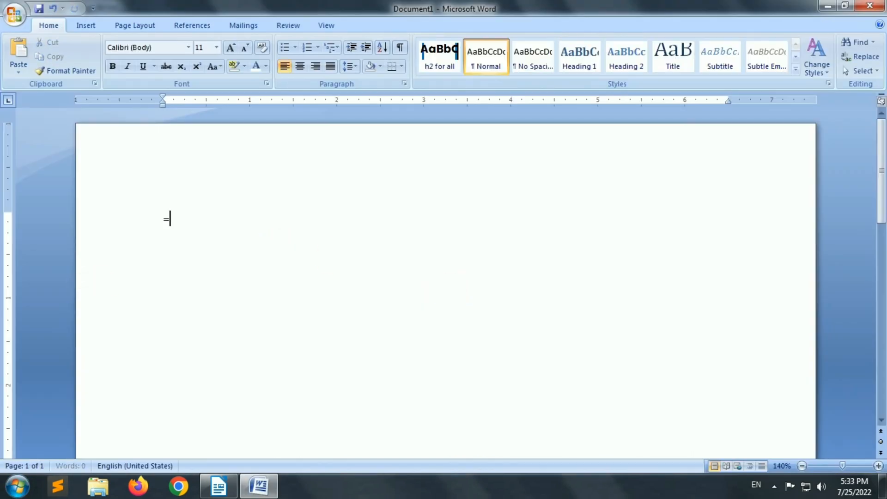
{"action": "type", "text": "rand"}
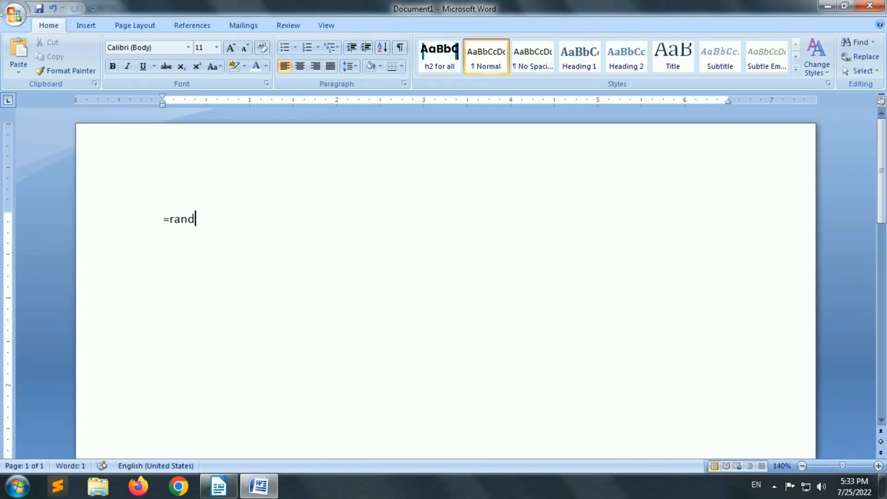
{"action": "type", "text": "()"}
{"action": "key", "text": "Return"}
{"action": "left_click", "coordinate": [166, 166]}
{"action": "left_click_drag", "start_coordinate": [189, 177], "coordinate": [664, 422]}
{"action": "left_click", "coordinate": [333, 428]}
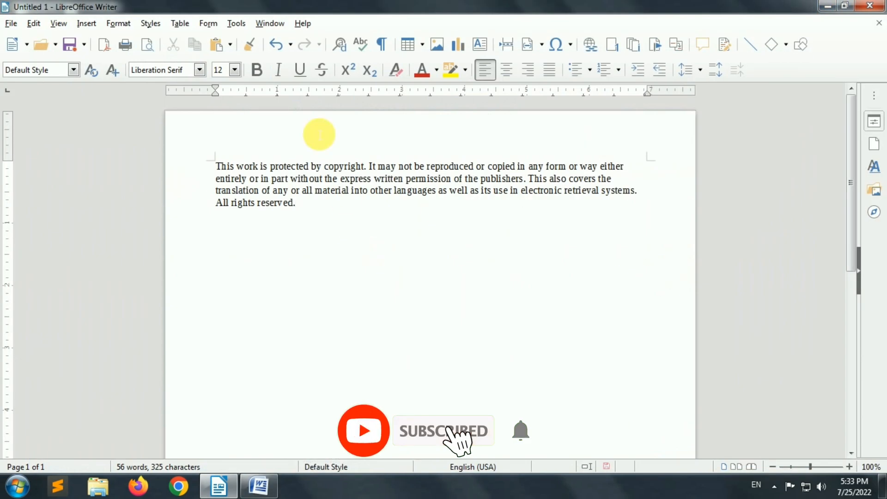
{"action": "left_click", "coordinate": [269, 24]}
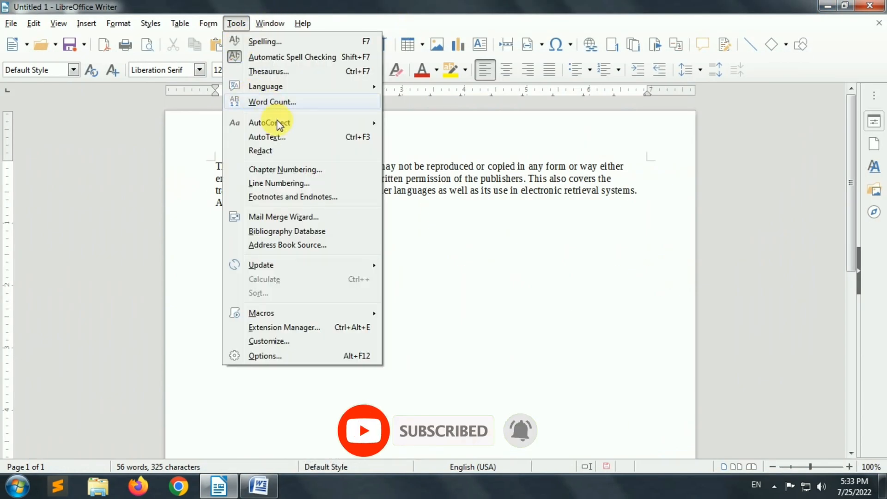
{"action": "left_click", "coordinate": [449, 293]}
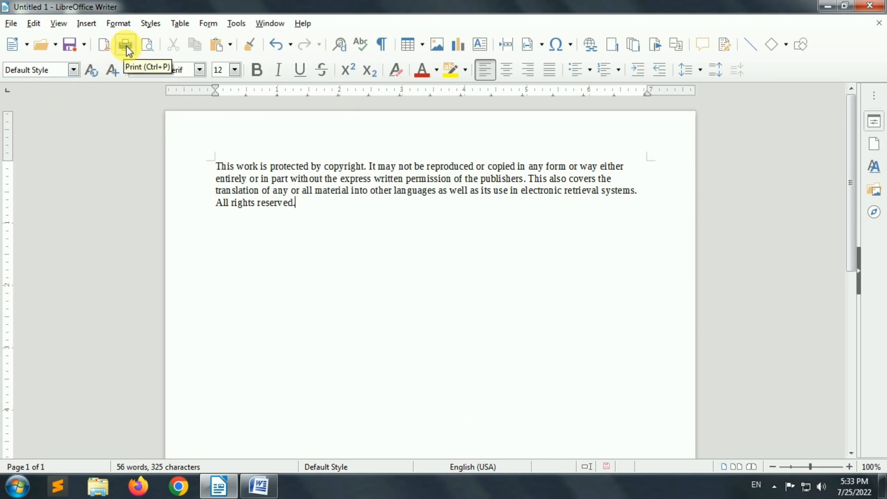
Check the document in print preview, enlarge the page to inspect the text, and close the preview.
{"action": "left_click", "coordinate": [148, 45]}
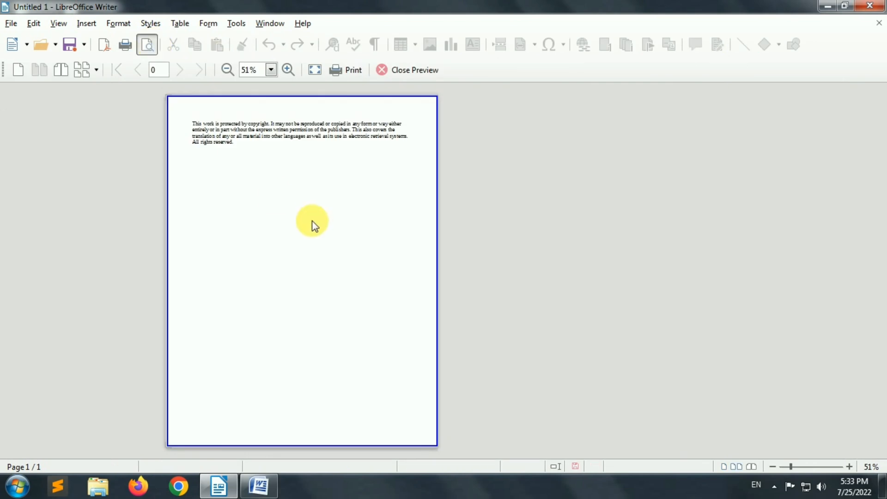
{"action": "left_click", "coordinate": [287, 70]}
{"action": "left_click", "coordinate": [287, 69]}
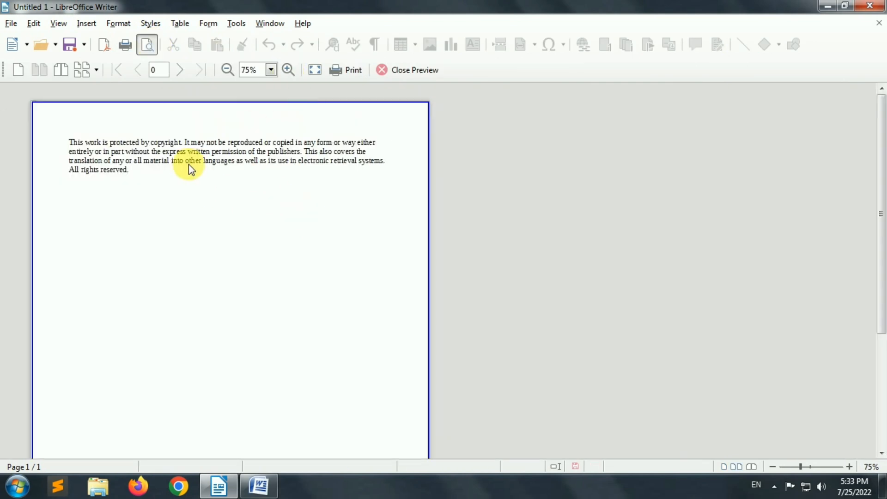
{"action": "left_click", "coordinate": [287, 69]}
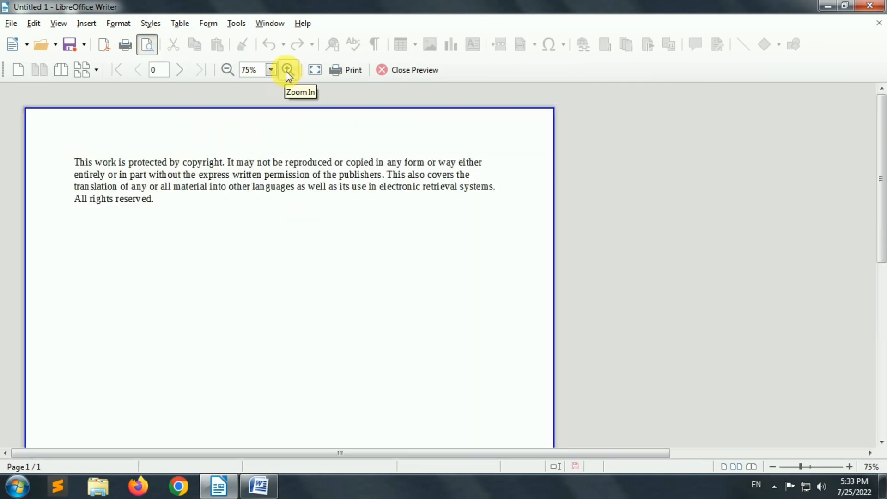
{"action": "left_click", "coordinate": [388, 70]}
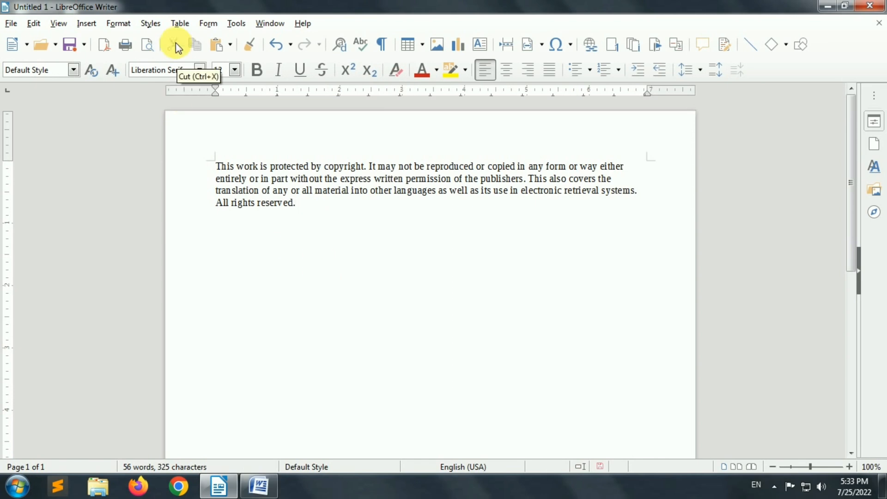
Cut the text from "or in part" through "All rights reserved." and paste it at the start of the document.
{"action": "left_click_drag", "start_coordinate": [296, 204], "coordinate": [258, 182]}
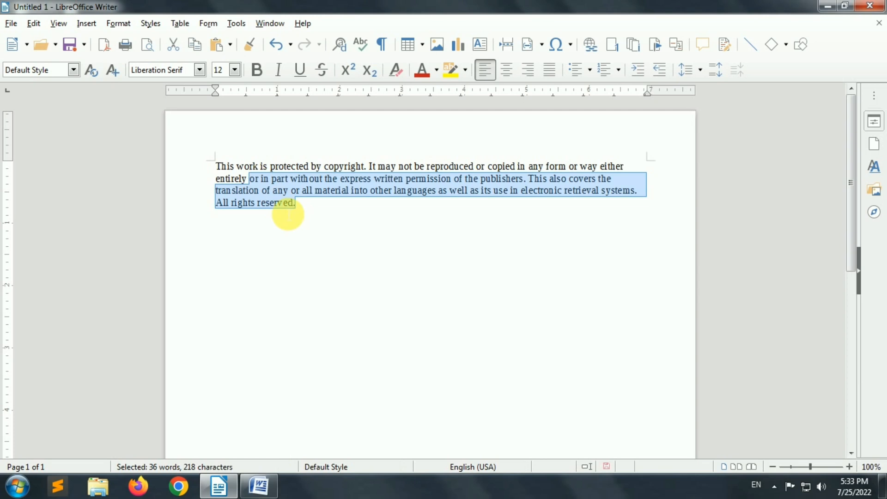
{"action": "left_click", "coordinate": [175, 46]}
{"action": "left_click", "coordinate": [218, 168]}
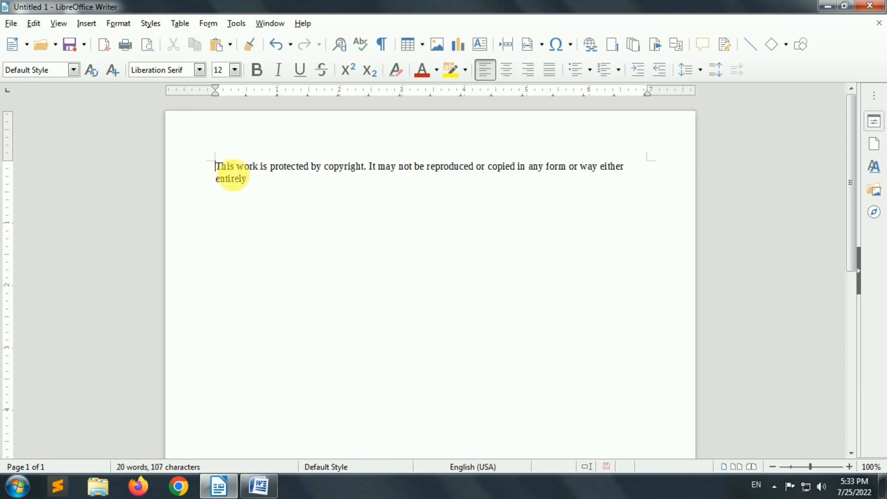
{"action": "left_click", "coordinate": [216, 47]}
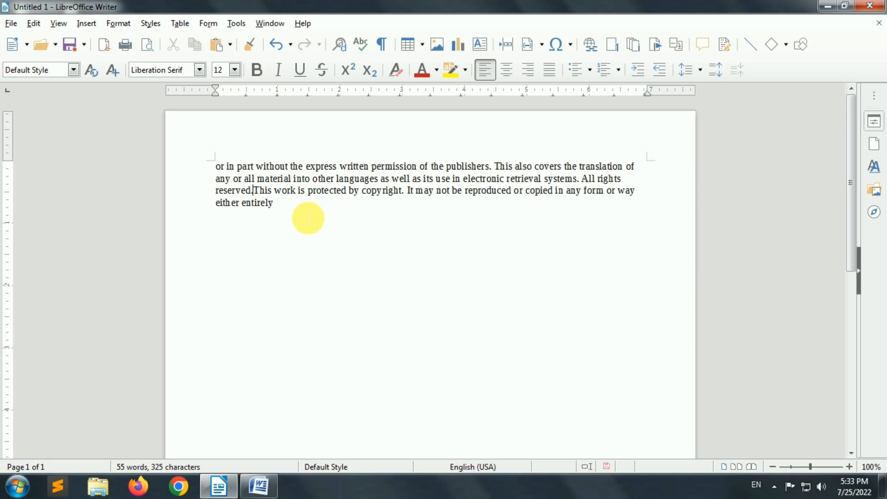
Copy the passage "This work is protected" through "either entirely" to the document's start and remove the surplus space before "or in part".
{"action": "left_click", "coordinate": [273, 203], "text": "shift"}
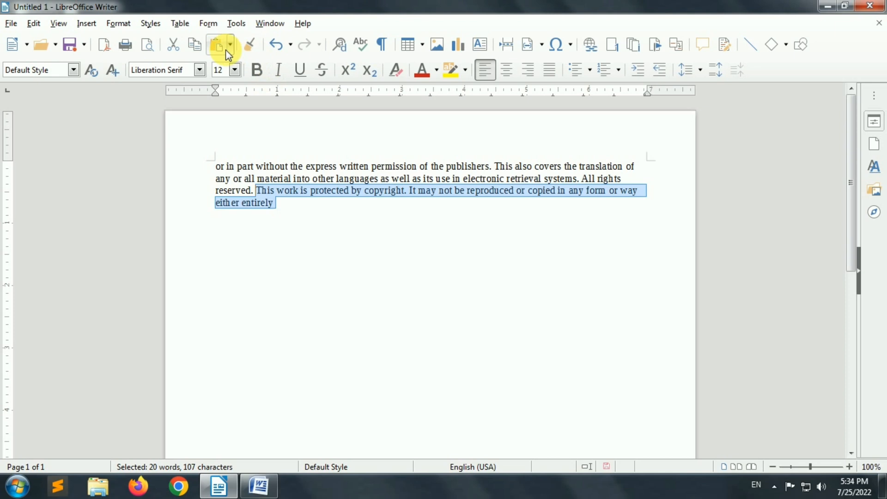
{"action": "left_click", "coordinate": [195, 44]}
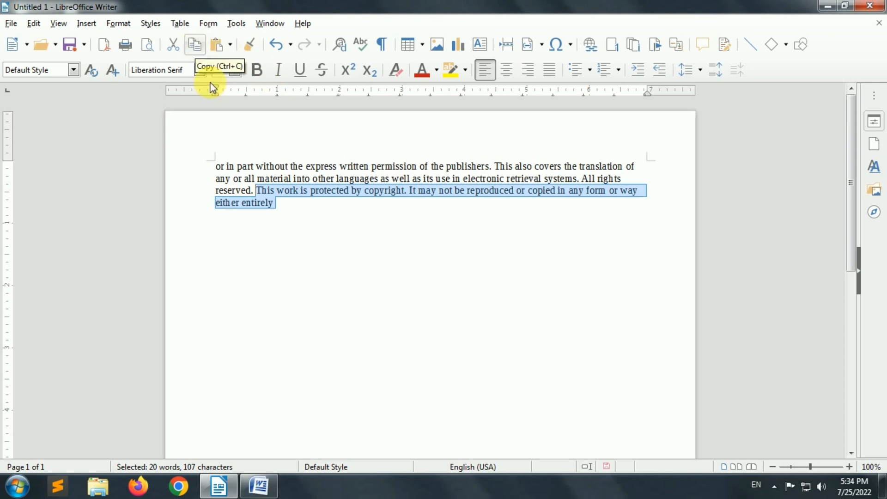
{"action": "left_click", "coordinate": [217, 167]}
{"action": "key", "text": "ctrl+v"}
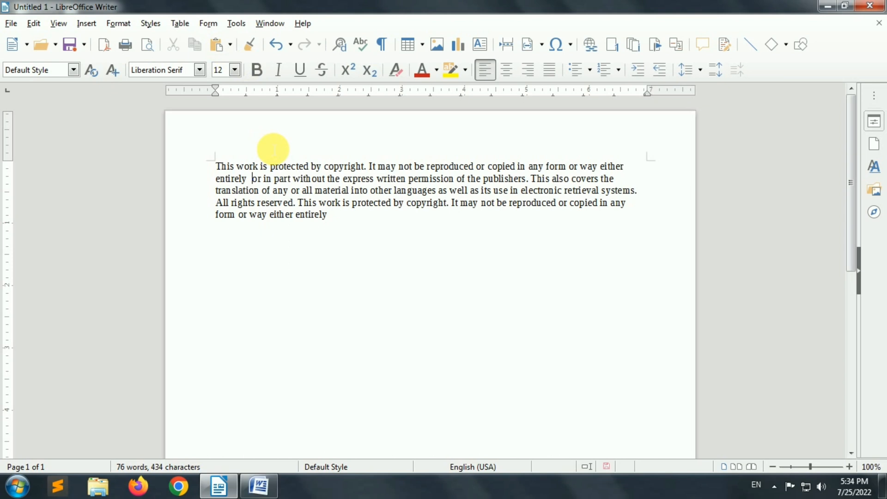
{"action": "key", "text": "BackSpace"}
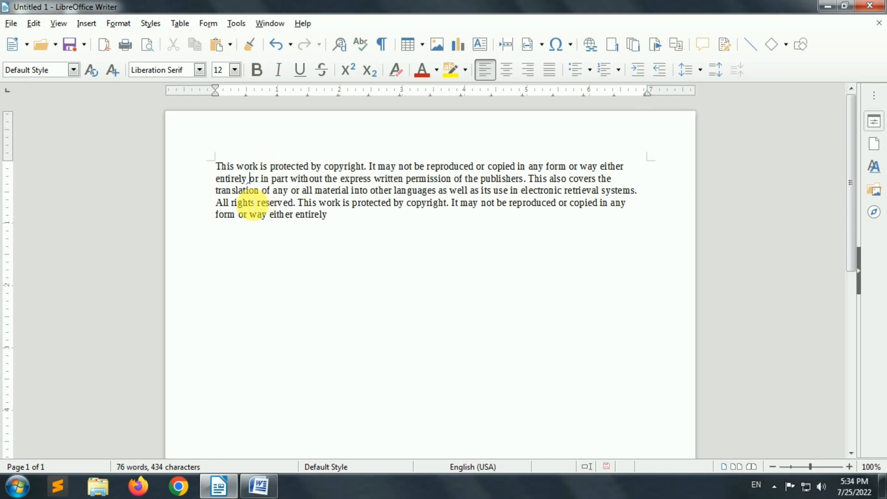
{"action": "left_click", "coordinate": [340, 221]}
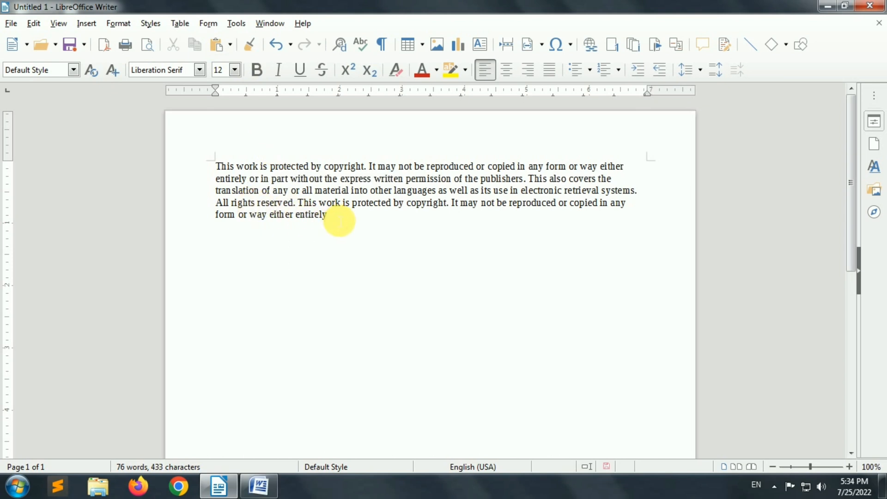
Switch to Microsoft Word and format the "On the Insert tab" paragraph as 14 pt, red, bold and italic for copying.
{"action": "left_click", "coordinate": [230, 46]}
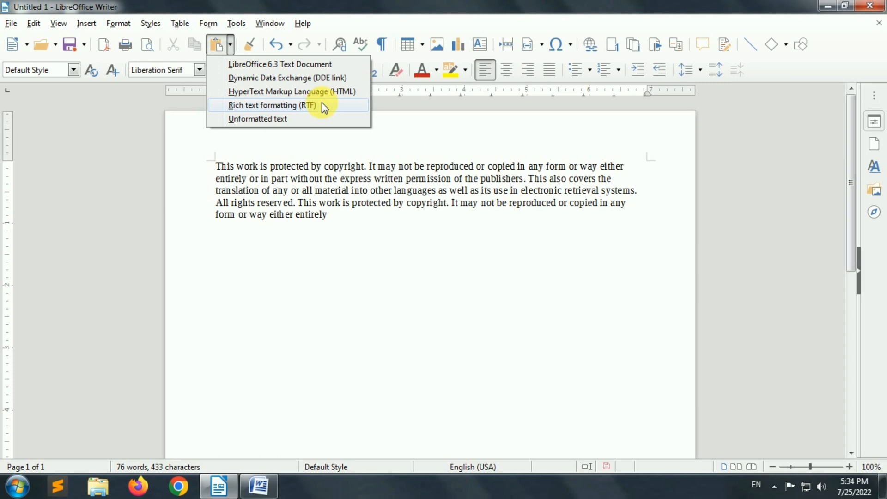
{"action": "left_click", "coordinate": [259, 485]}
{"action": "triple_click", "coordinate": [220, 190]}
{"action": "key", "text": "ctrl+c"}
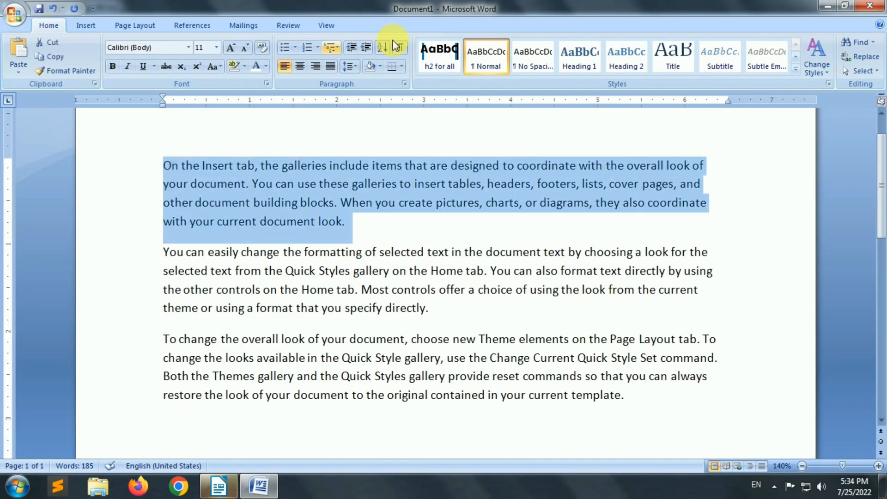
{"action": "left_click", "coordinate": [230, 48]}
{"action": "left_click", "coordinate": [230, 47]}
{"action": "left_click", "coordinate": [267, 66]}
{"action": "left_click", "coordinate": [256, 179]}
{"action": "left_click", "coordinate": [111, 66]}
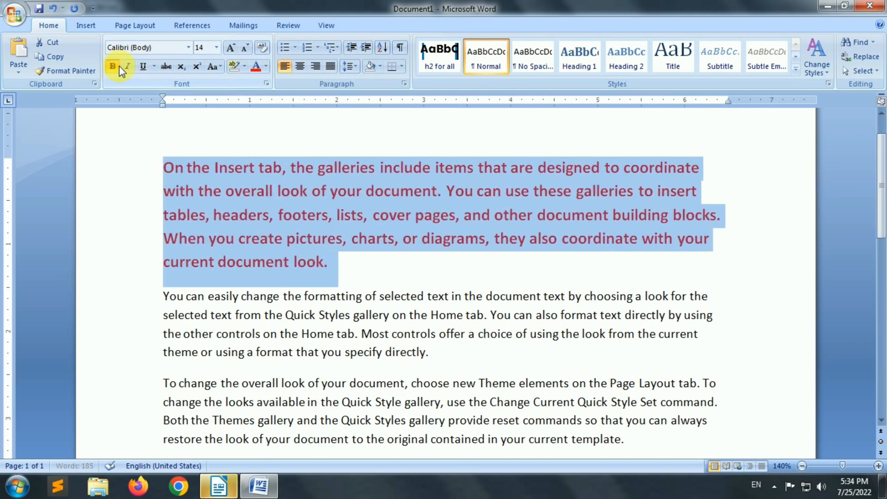
{"action": "left_click", "coordinate": [129, 67]}
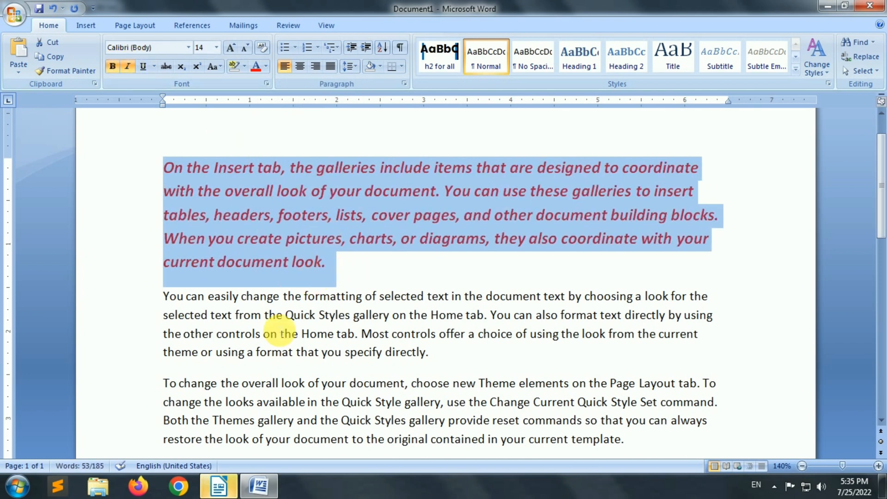
Return to LibreOffice Writer and paste the formatted Word paragraph on a new line after the existing text.
{"action": "left_click", "coordinate": [260, 494]}
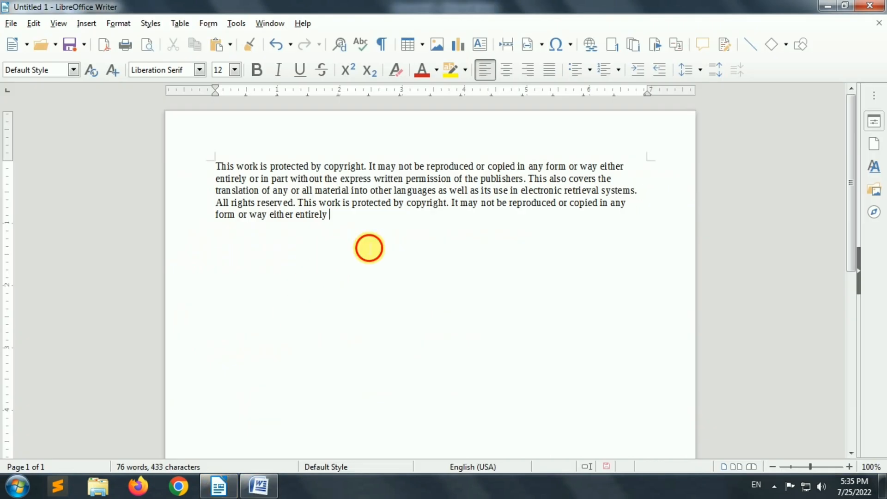
{"action": "left_click", "coordinate": [217, 44]}
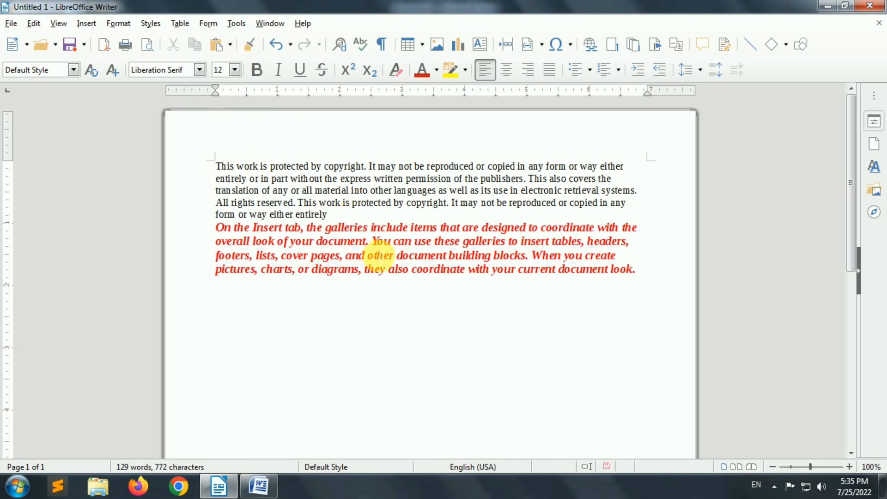
Undo the formatted paste, try pasting the copied Word paragraph as unformatted text, and undo that attempt.
{"action": "key", "text": "ctrl+z"}
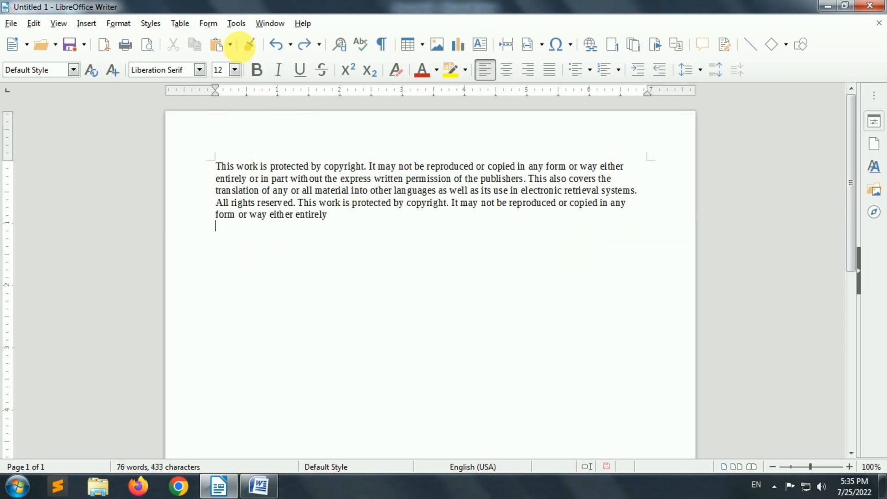
{"action": "left_click", "coordinate": [230, 44]}
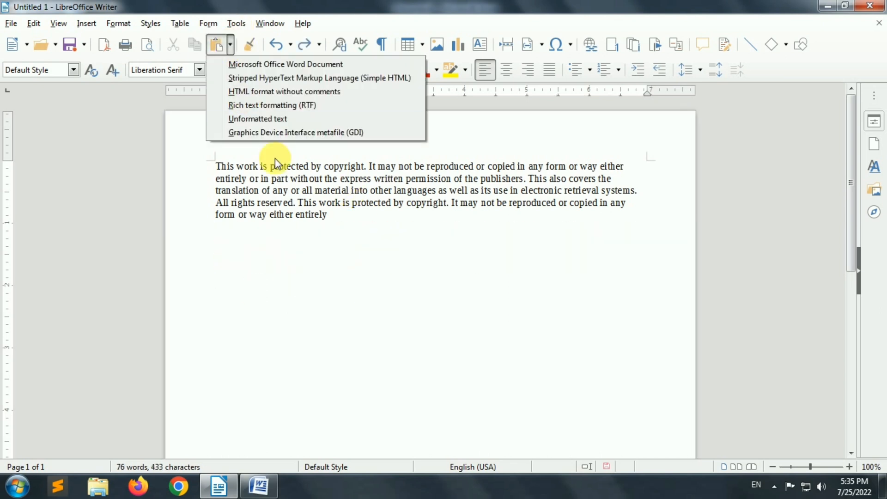
{"action": "left_click", "coordinate": [259, 119]}
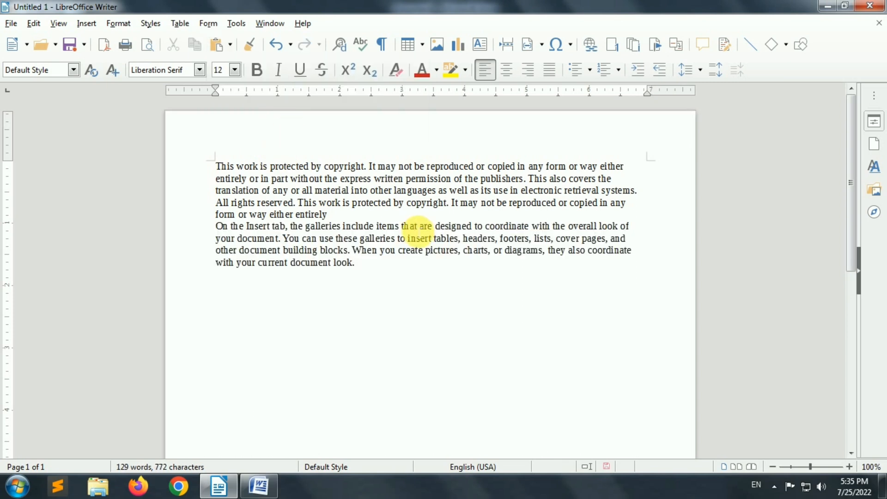
{"action": "key", "text": "ctrl+z"}
Paste the copied paragraph as a Graphics Device Interface metafile (GDI) and delete the inserted picture.
{"action": "left_click", "coordinate": [230, 45]}
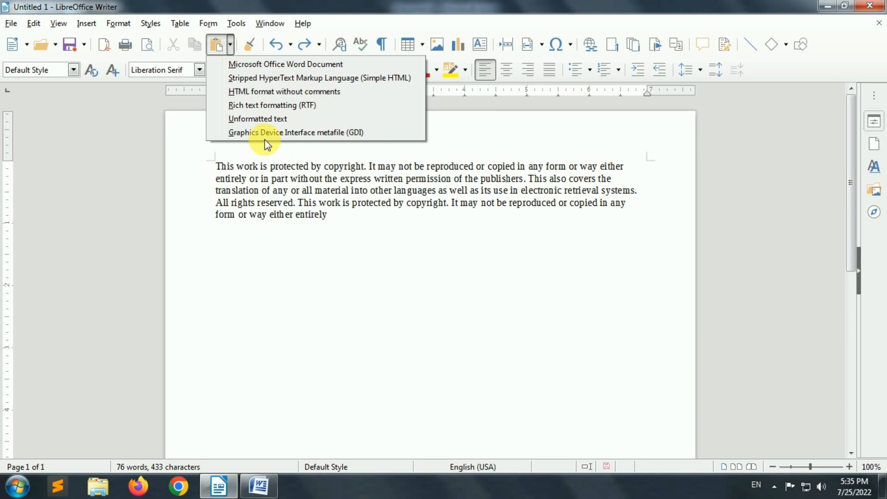
{"action": "left_click", "coordinate": [369, 134]}
{"action": "left_click_drag", "start_coordinate": [589, 287], "coordinate": [561, 290]}
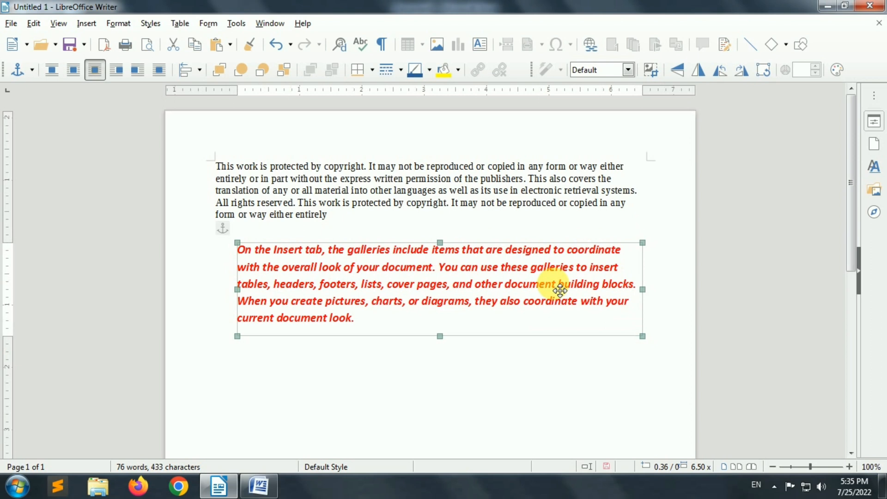
{"action": "key", "text": "Delete"}
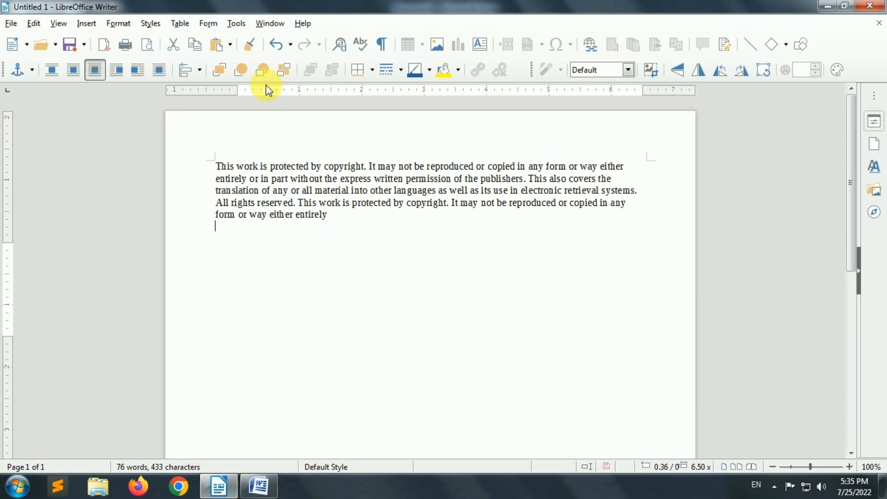
Try pasting the copied paragraph as Rich text formatting (RTF) and undo the paste.
{"action": "left_click", "coordinate": [233, 44]}
{"action": "left_click", "coordinate": [268, 89]}
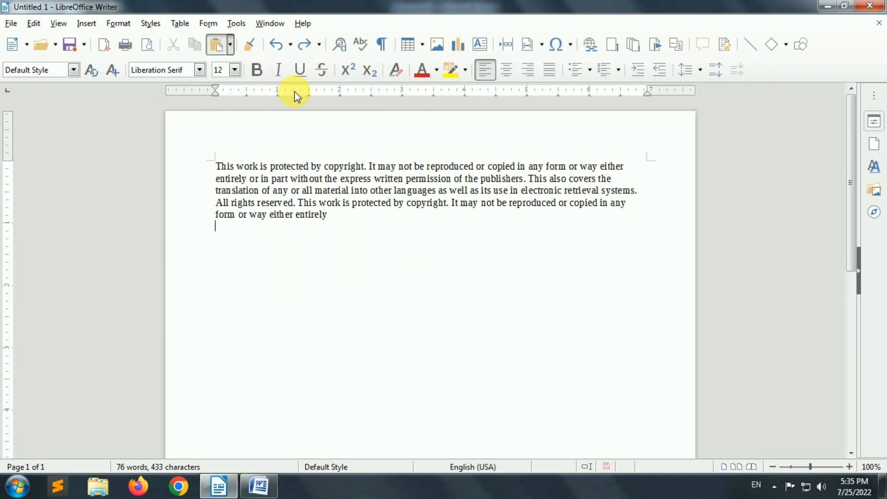
{"action": "key", "text": "ctrl+z"}
{"action": "left_click", "coordinate": [231, 45]}
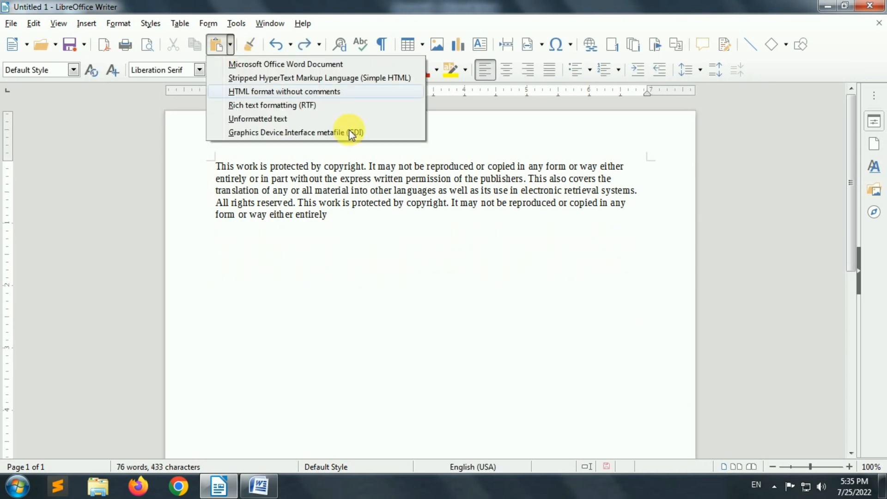
{"action": "left_click", "coordinate": [298, 107]}
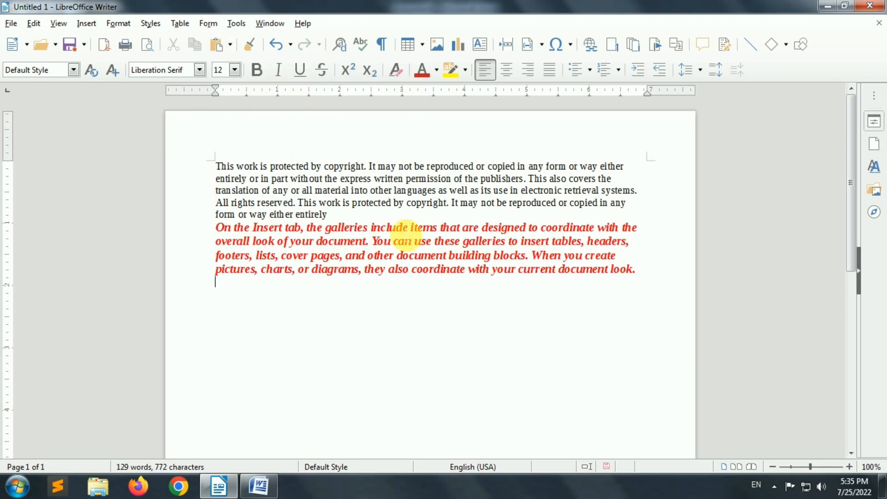
{"action": "key", "text": "ctrl+z"}
Paste the copied paragraph as unformatted text below the existing text and compare it with the source in Microsoft Word.
{"action": "left_click", "coordinate": [230, 45]}
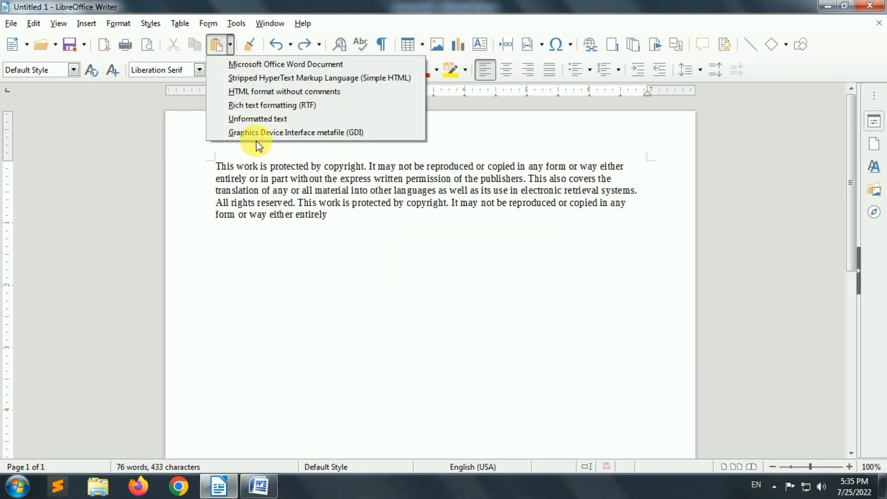
{"action": "left_click", "coordinate": [245, 120]}
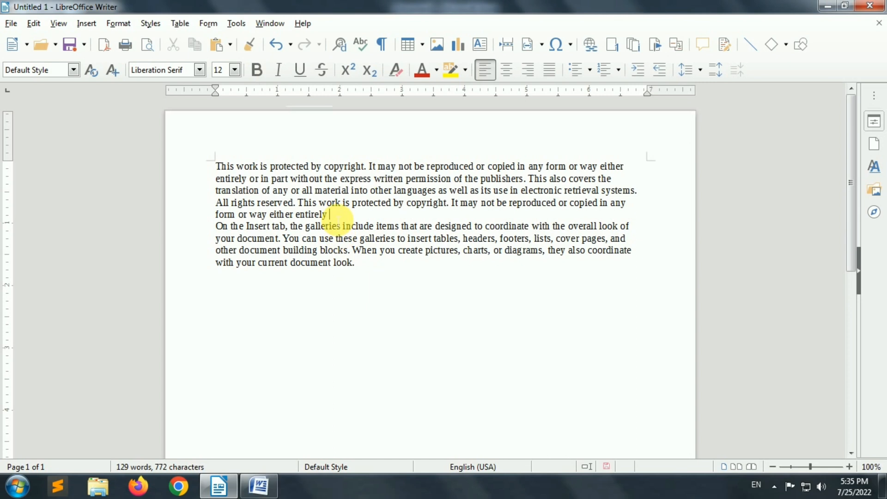
{"action": "left_click", "coordinate": [259, 486]}
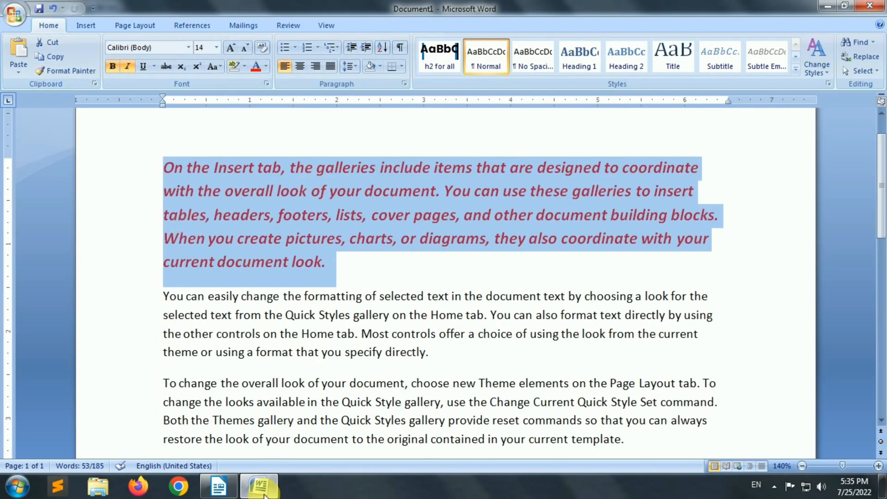
{"action": "left_click", "coordinate": [264, 493]}
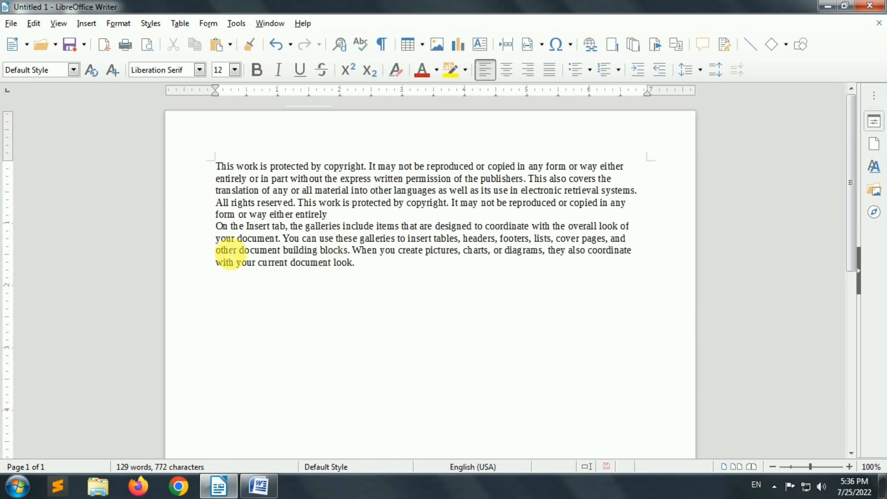
Format the pasted "On the Insert tab" paragraph as red, bold, 14 pt text in the Lie to Me font.
{"action": "left_click_drag", "start_coordinate": [217, 226], "coordinate": [355, 263]}
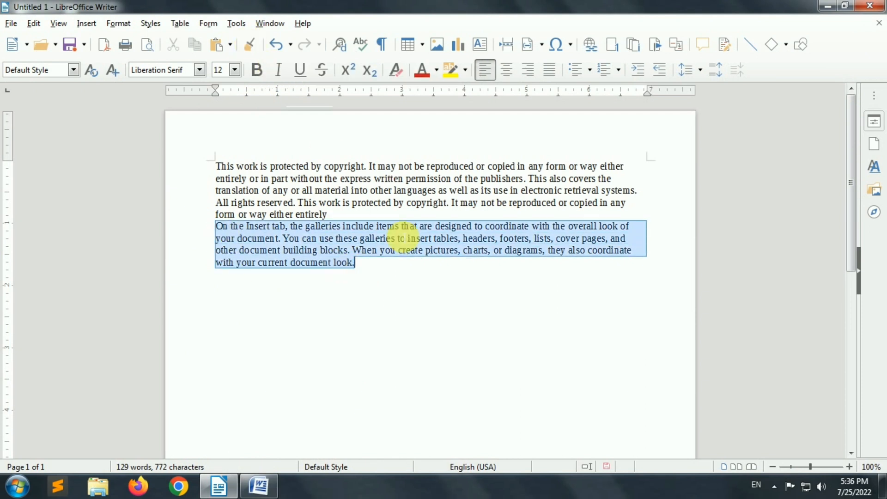
{"action": "left_click", "coordinate": [422, 68]}
{"action": "left_click", "coordinate": [258, 72]}
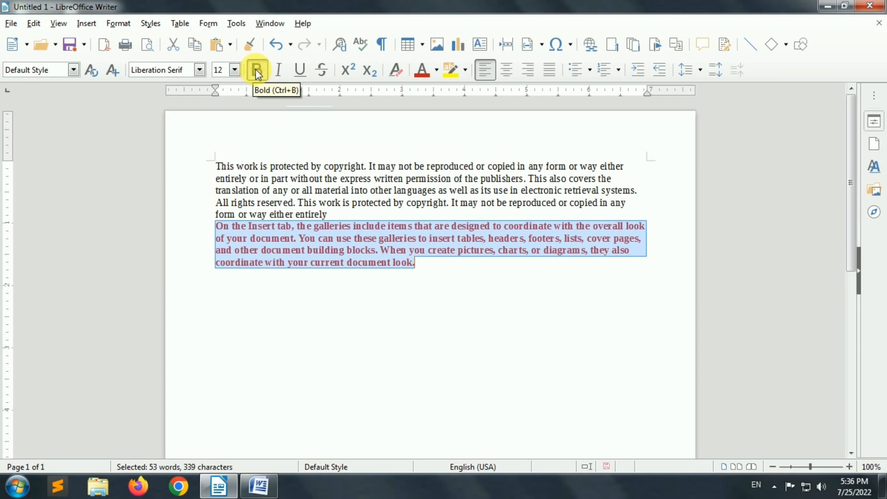
{"action": "left_click", "coordinate": [199, 69]}
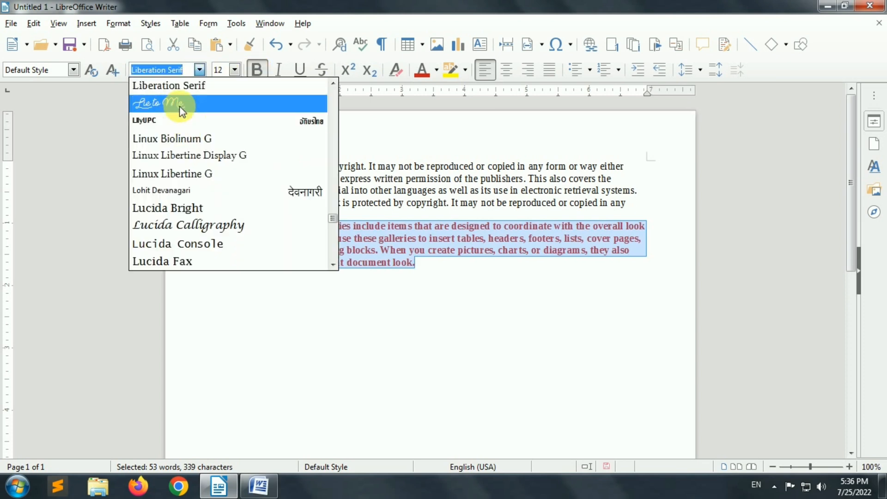
{"action": "left_click", "coordinate": [181, 106]}
{"action": "left_click", "coordinate": [235, 70]}
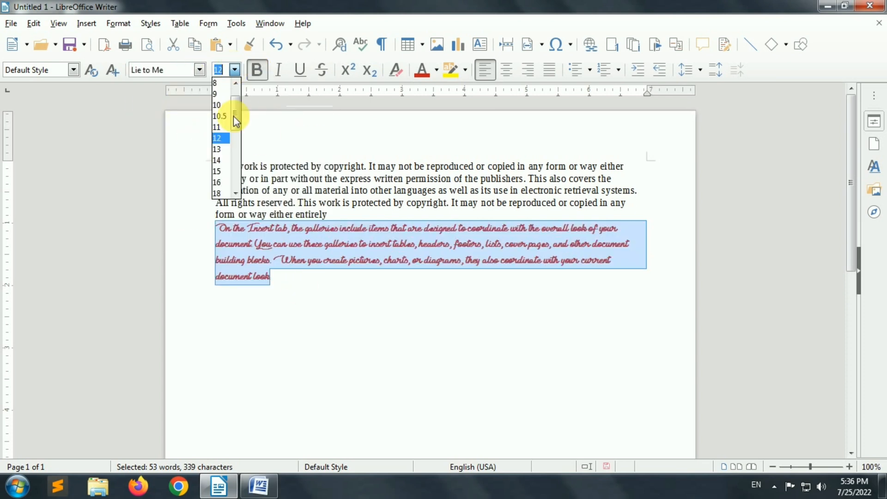
{"action": "left_click", "coordinate": [219, 161]}
{"action": "left_click", "coordinate": [483, 301]}
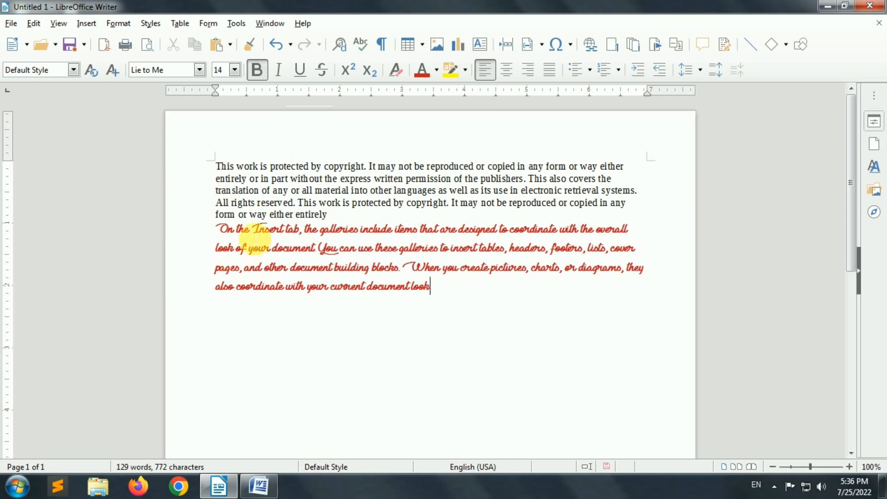
Split the copyright paragraph before "This also covers", leaving a blank line between the two parts.
{"action": "left_click_drag", "start_coordinate": [216, 167], "coordinate": [381, 167]}
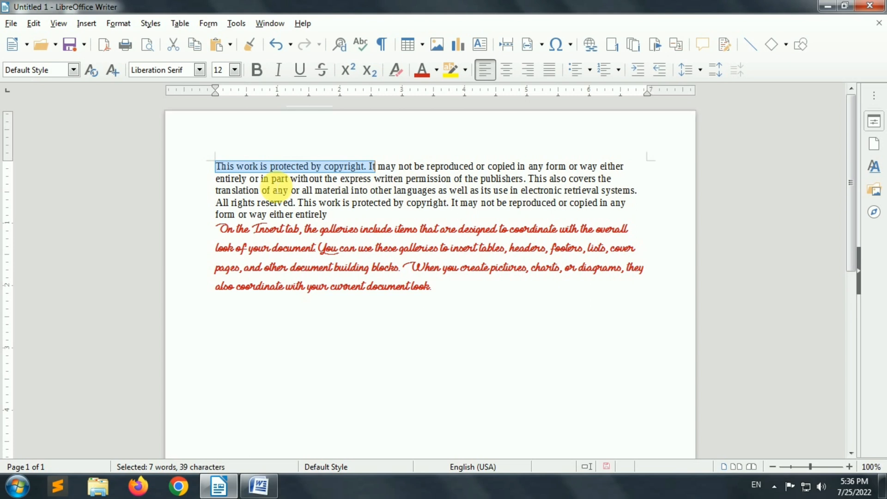
{"action": "left_click", "coordinate": [529, 179]}
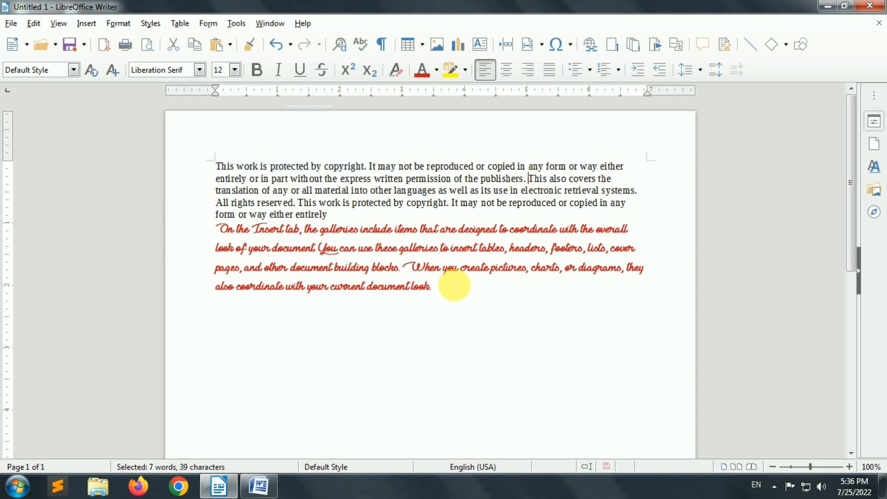
{"action": "key", "text": "Return"}
{"action": "key", "text": "Return"}
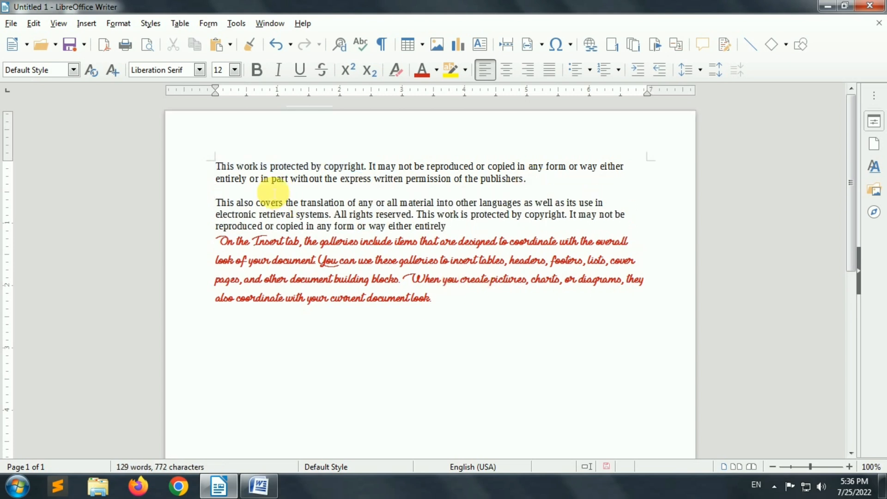
Clone the formatting of the word "Insert" in the red paragraph onto the first copyright paragraph ending in "publishers.".
{"action": "left_click_drag", "start_coordinate": [217, 168], "coordinate": [535, 185]}
{"action": "left_click", "coordinate": [471, 267]}
{"action": "left_click", "coordinate": [463, 307]}
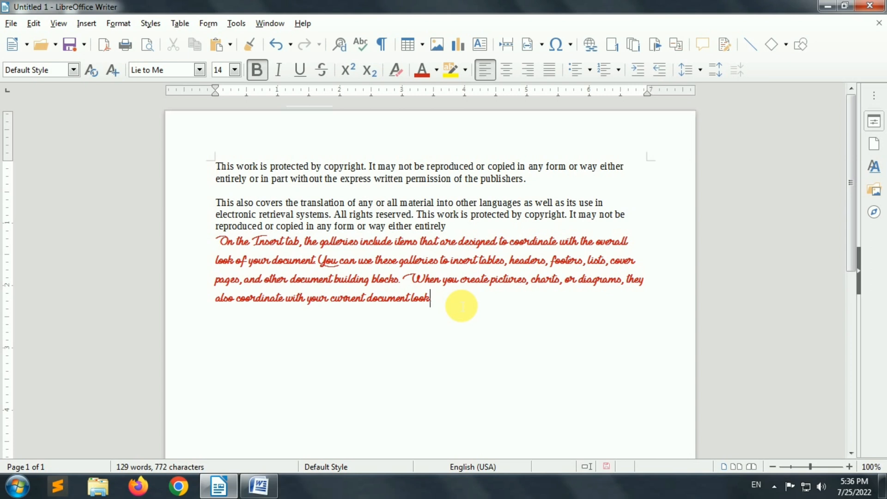
{"action": "left_click_drag", "start_coordinate": [461, 306], "coordinate": [216, 252]}
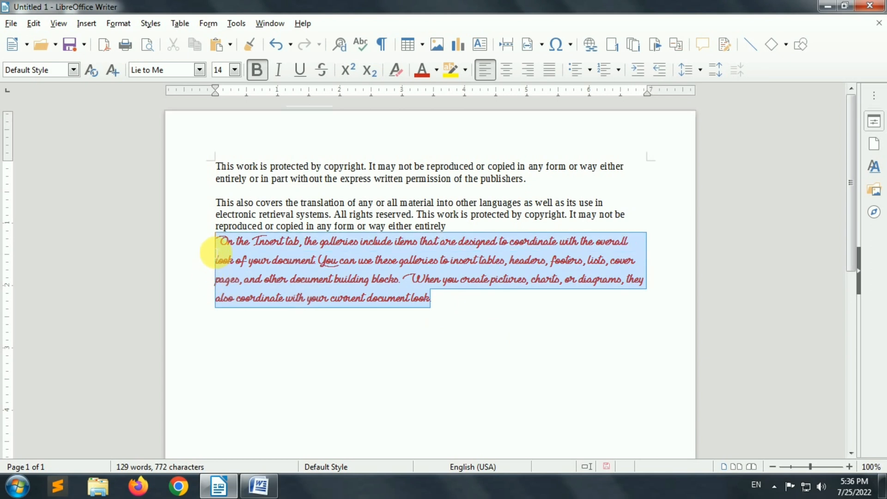
{"action": "left_click", "coordinate": [349, 268]}
{"action": "left_click", "coordinate": [257, 246]}
{"action": "left_click_drag", "start_coordinate": [273, 245], "coordinate": [288, 243]}
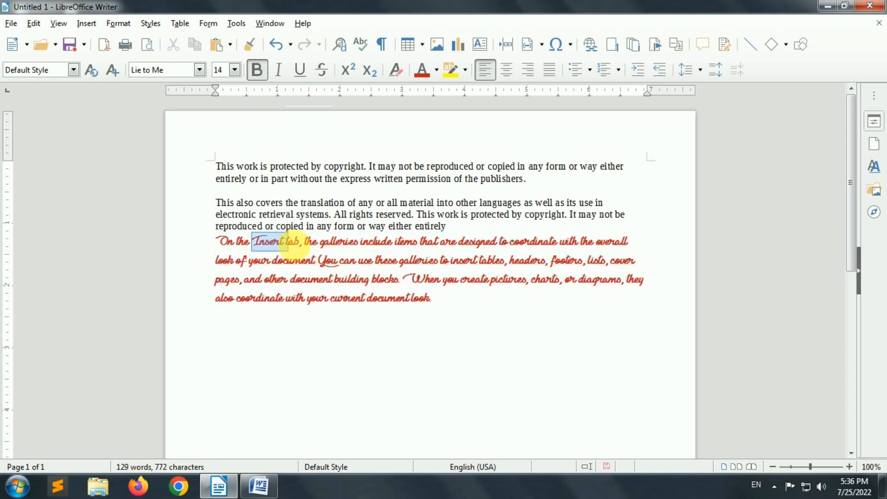
{"action": "left_click", "coordinate": [249, 44]}
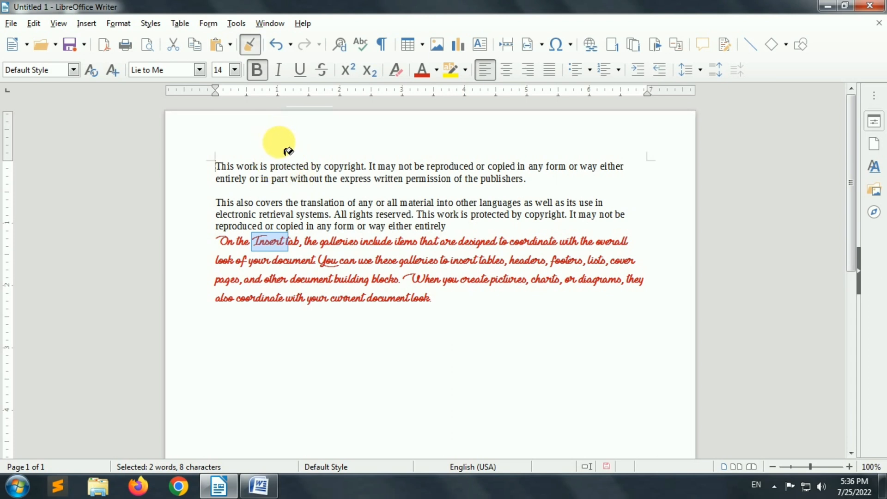
{"action": "mouse_move", "coordinate": [528, 181]}
{"action": "left_mouse_down"}
{"action": "mouse_move", "coordinate": [346, 185]}
{"action": "mouse_move", "coordinate": [222, 169]}
{"action": "left_mouse_up"}
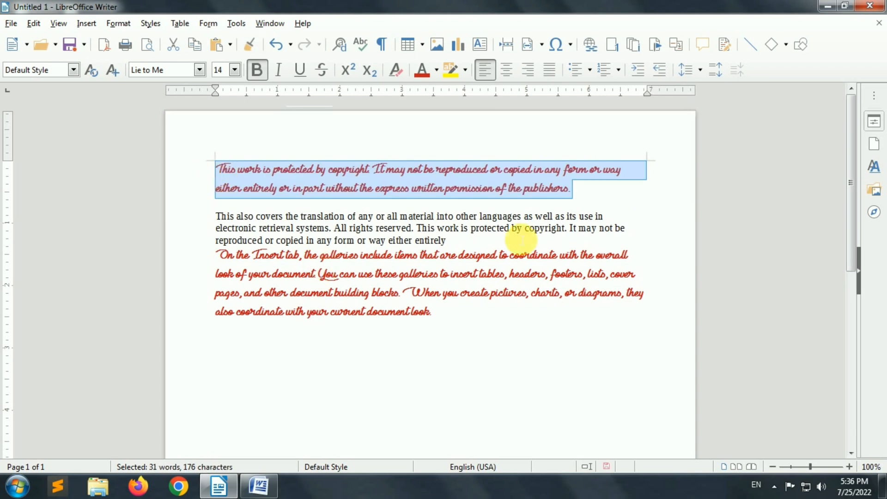
{"action": "left_click", "coordinate": [577, 191]}
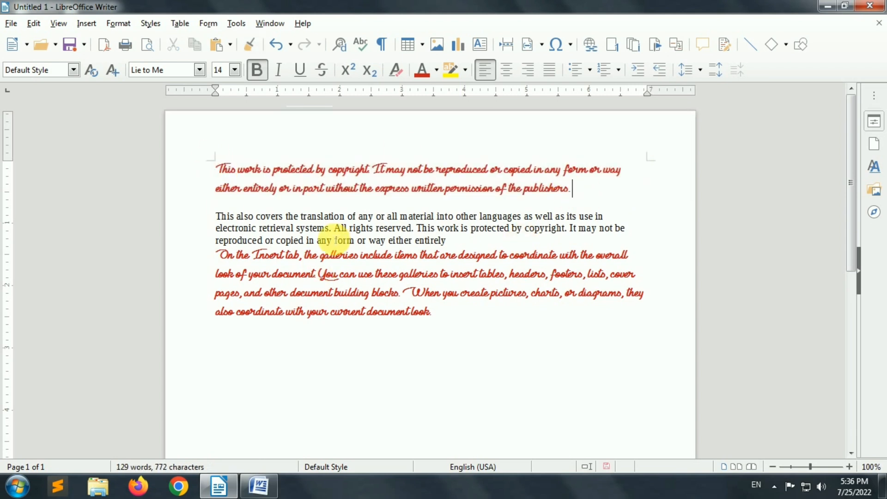
Undo and redo the cloned formatting, and look through the list of actions available to undo.
{"action": "left_click", "coordinate": [275, 45]}
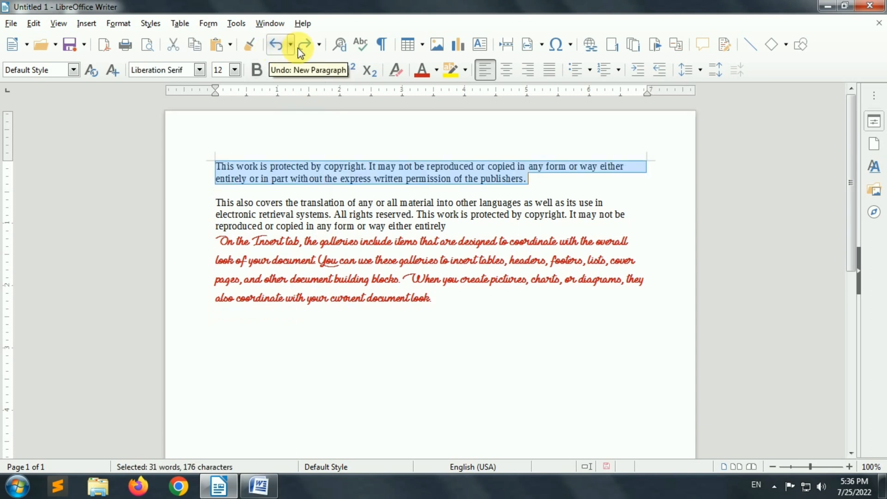
{"action": "left_click", "coordinate": [310, 46]}
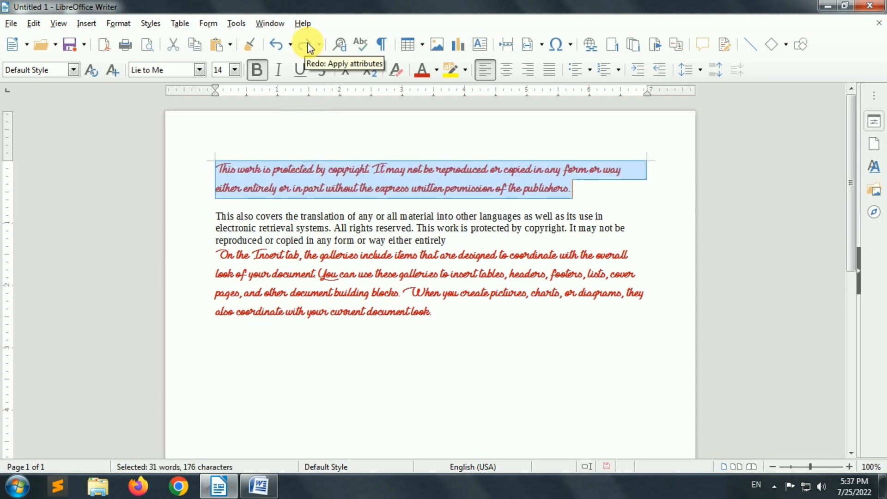
{"action": "left_click", "coordinate": [290, 45]}
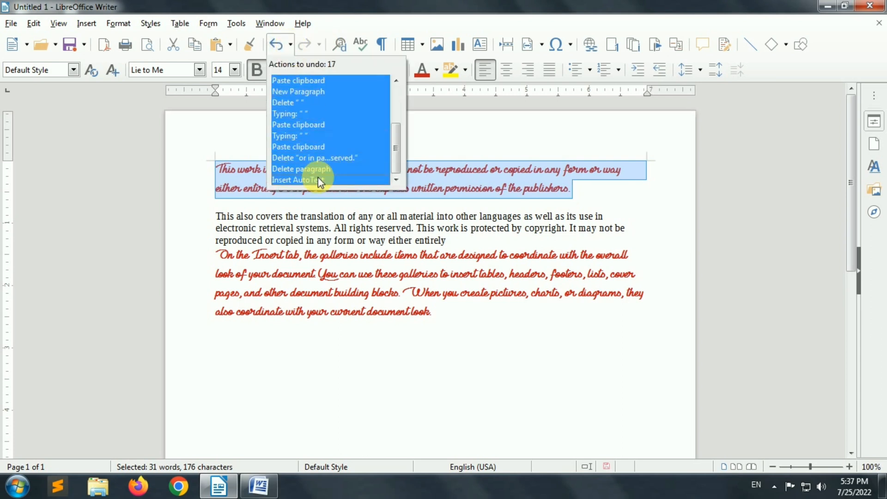
{"action": "scroll", "coordinate": [312, 146], "scroll_direction": "up", "scroll_amount": 3}
{"action": "scroll", "coordinate": [312, 146], "scroll_direction": "down", "scroll_amount": 3}
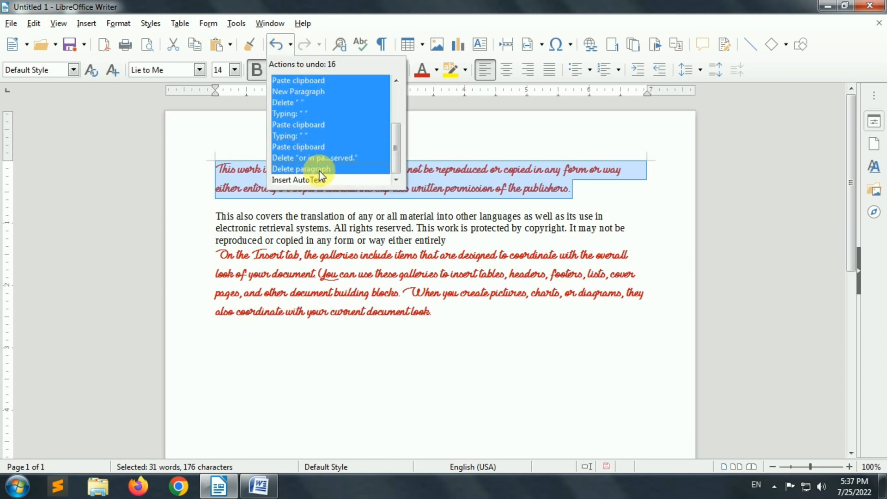
{"action": "scroll", "coordinate": [312, 145], "scroll_direction": "up", "scroll_amount": 3}
{"action": "left_click", "coordinate": [329, 30]}
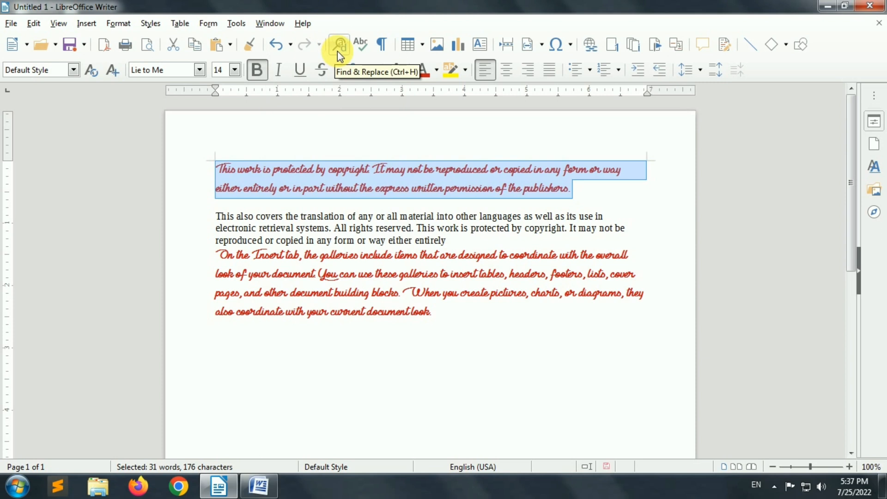
View the Find & Replace dialog, close it, and select the word "This" at the start of the document.
{"action": "left_click", "coordinate": [338, 51]}
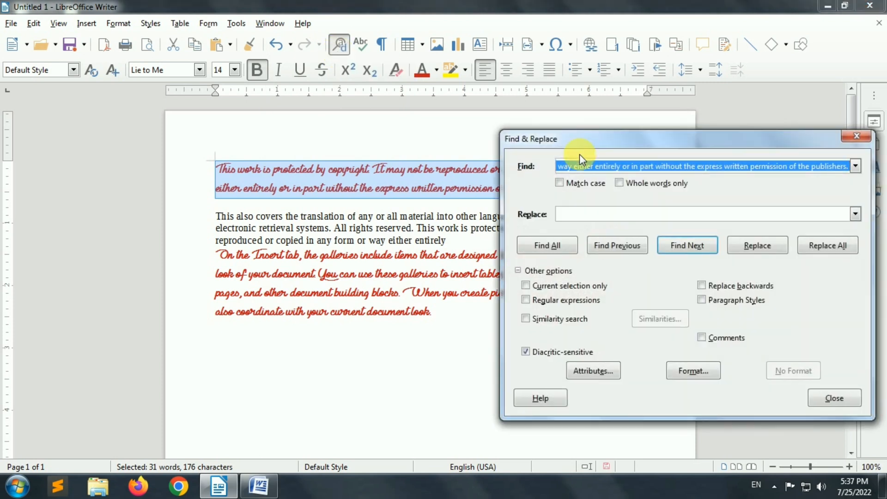
{"action": "left_click_drag", "start_coordinate": [587, 138], "coordinate": [454, 151]}
{"action": "left_click", "coordinate": [725, 150]}
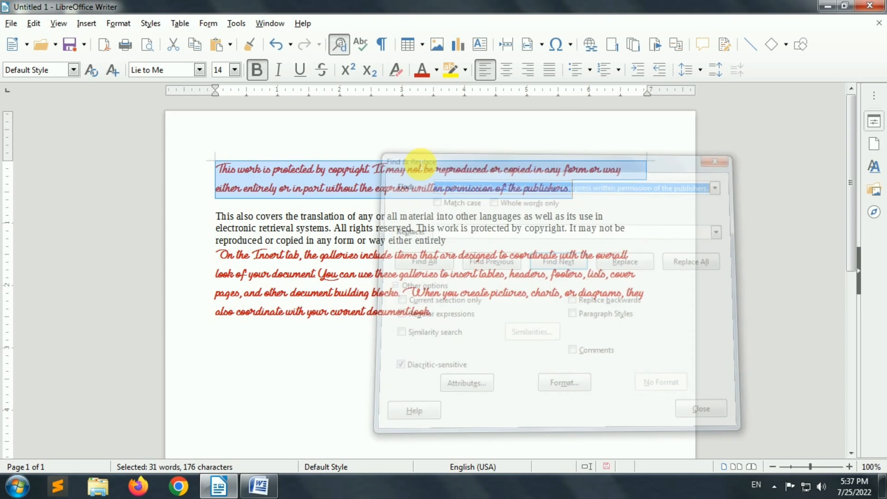
{"action": "left_click", "coordinate": [255, 180]}
{"action": "double_click", "coordinate": [228, 172]}
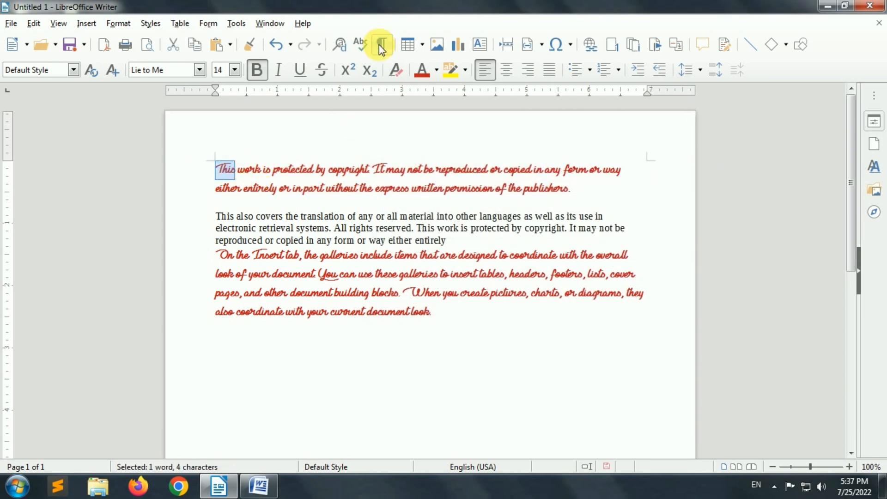
Open Find & Replace and step through the occurrences of "This" in the document.
{"action": "left_click", "coordinate": [348, 44]}
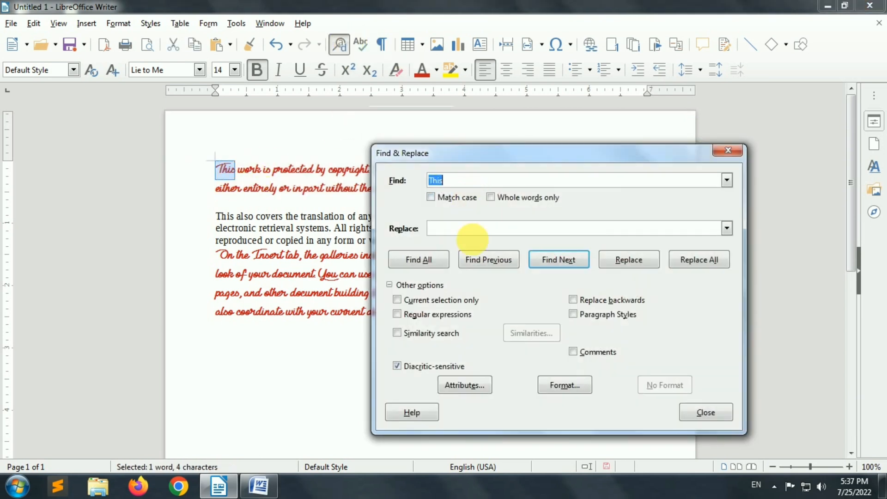
{"action": "left_click_drag", "start_coordinate": [549, 151], "coordinate": [580, 104]}
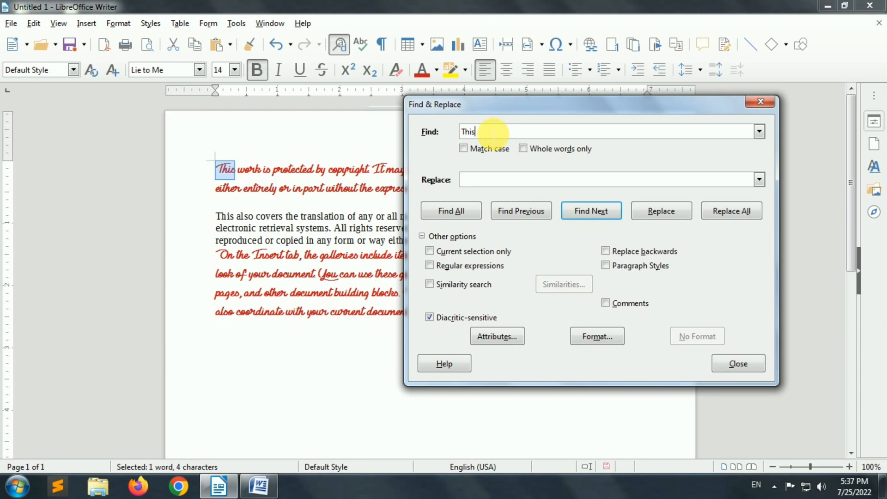
{"action": "left_click_drag", "start_coordinate": [506, 134], "coordinate": [432, 129]}
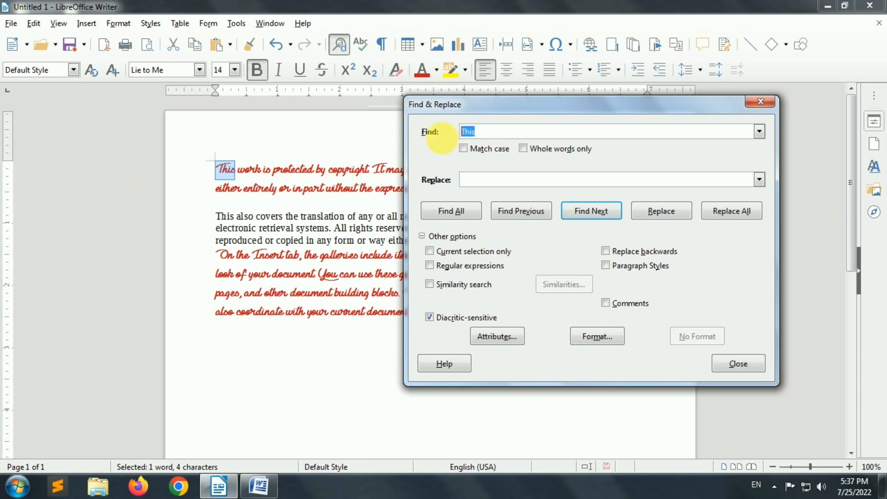
{"action": "left_click", "coordinate": [480, 135]}
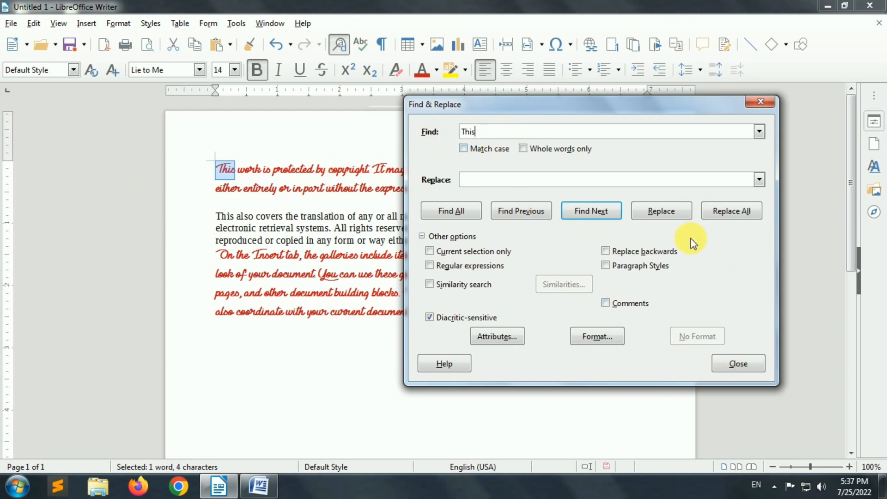
{"action": "left_click", "coordinate": [603, 212]}
{"action": "left_click_drag", "start_coordinate": [568, 104], "coordinate": [666, 100]}
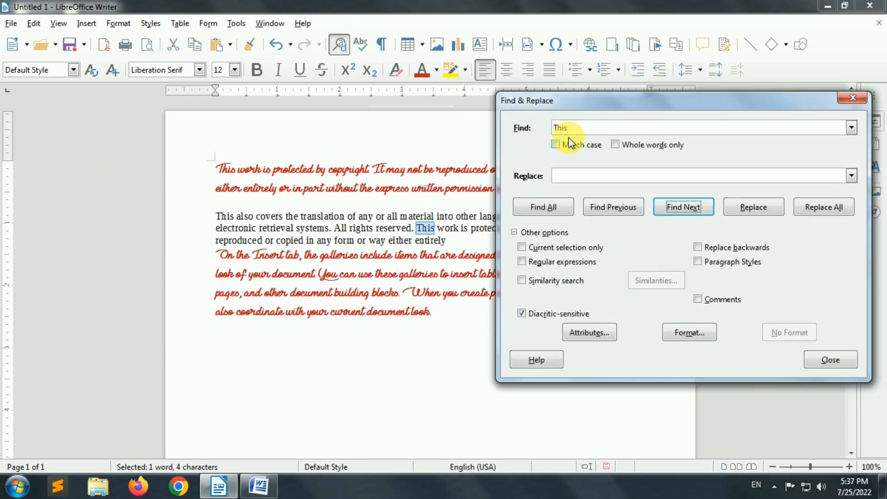
{"action": "left_click", "coordinate": [680, 207]}
{"action": "left_click", "coordinate": [680, 208]}
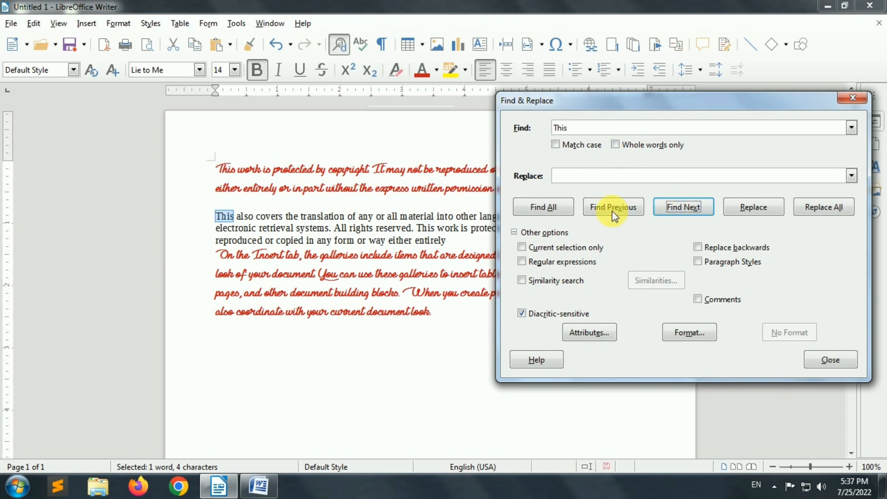
{"action": "left_click", "coordinate": [675, 207]}
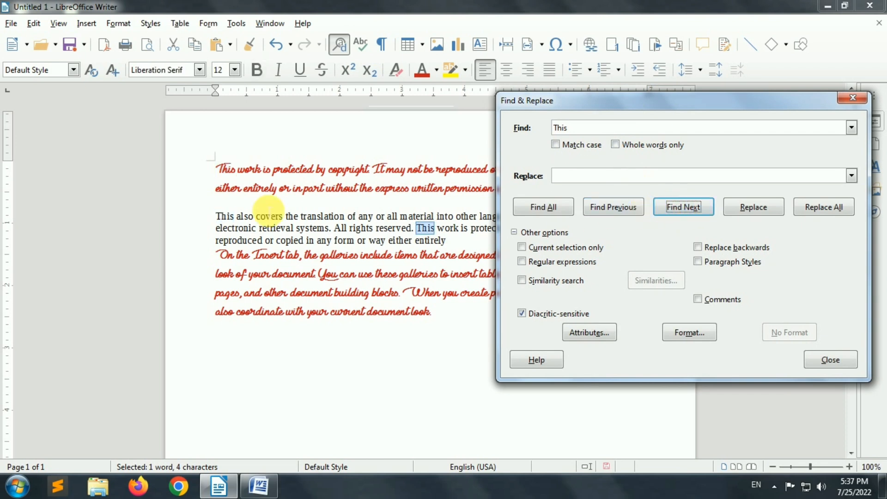
Replace every occurrence of "This" with "That" and close the Find & Replace dialog.
{"action": "left_click", "coordinate": [572, 182]}
{"action": "type", "text": "That"}
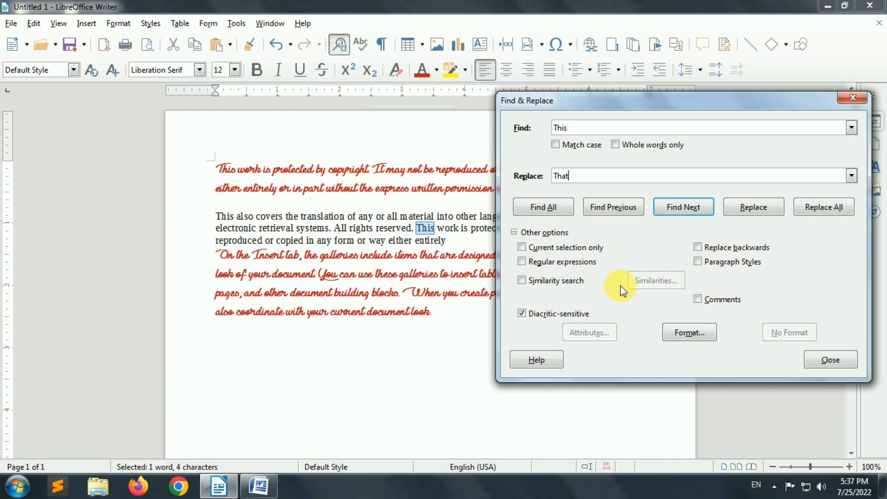
{"action": "left_click", "coordinate": [774, 209]}
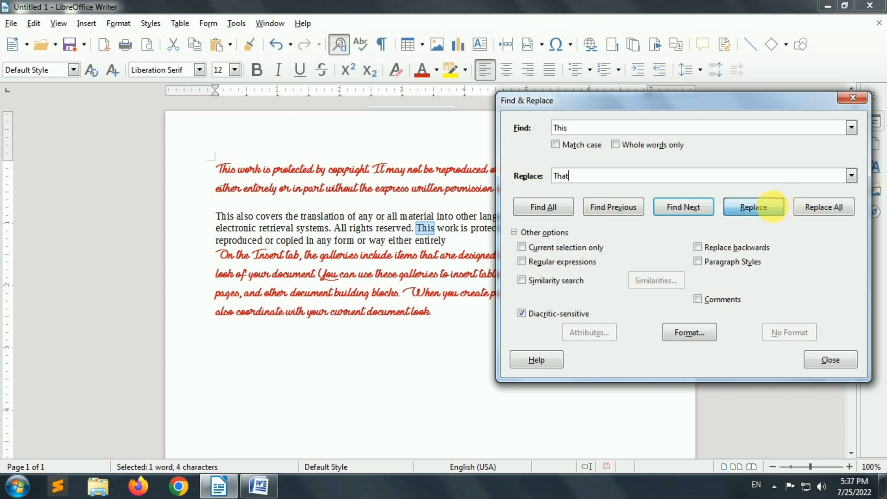
{"action": "left_click", "coordinate": [827, 211]}
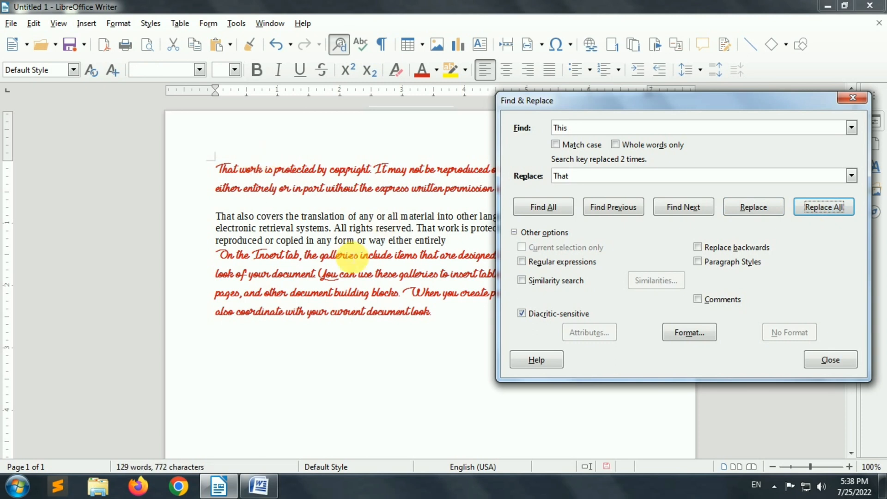
{"action": "left_click", "coordinate": [831, 360]}
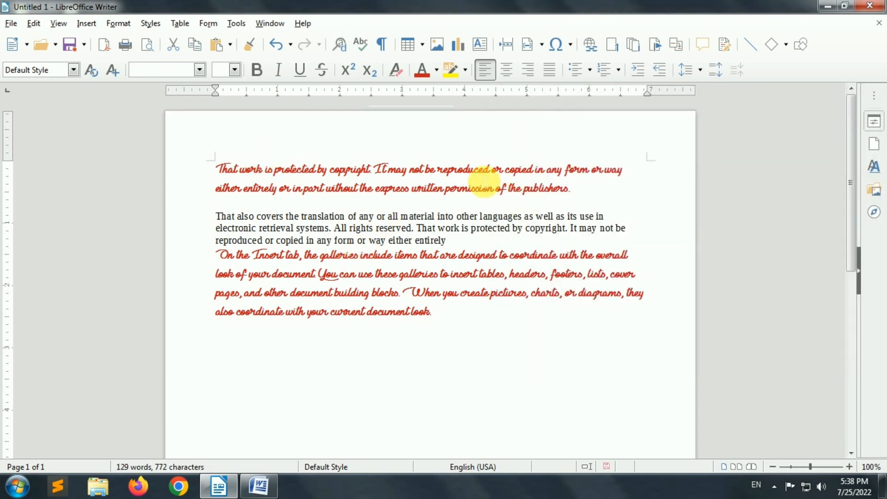
Run the spelling check on the document and close its dialog.
{"action": "left_click", "coordinate": [360, 45]}
{"action": "left_click", "coordinate": [457, 258]}
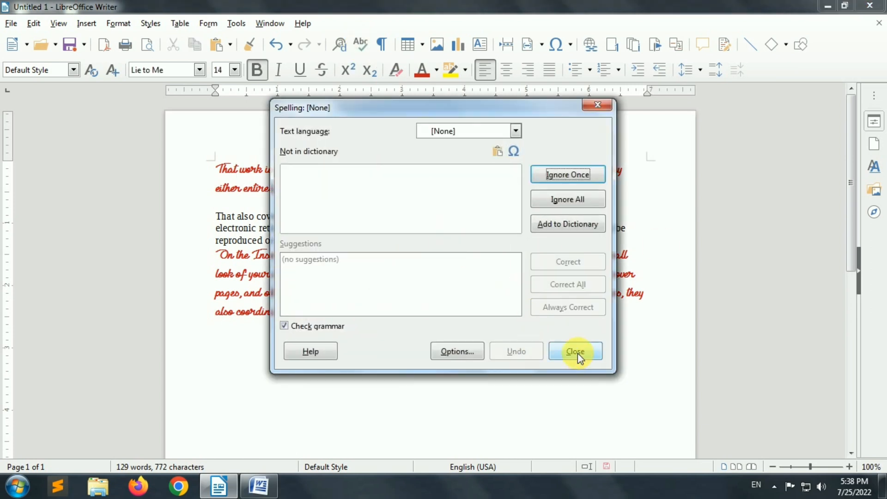
{"action": "left_click", "coordinate": [576, 352]}
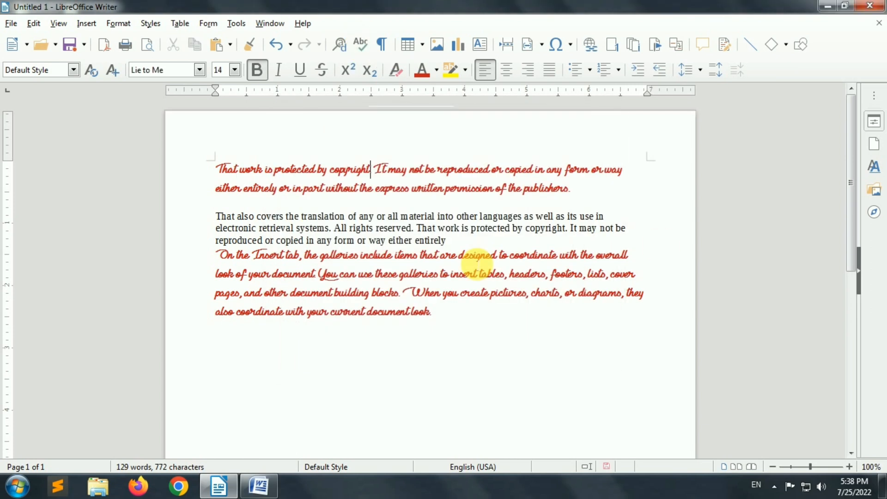
Show the formatting marks and insert three tabs in the blank line between the two copyright paragraphs.
{"action": "left_click", "coordinate": [381, 44]}
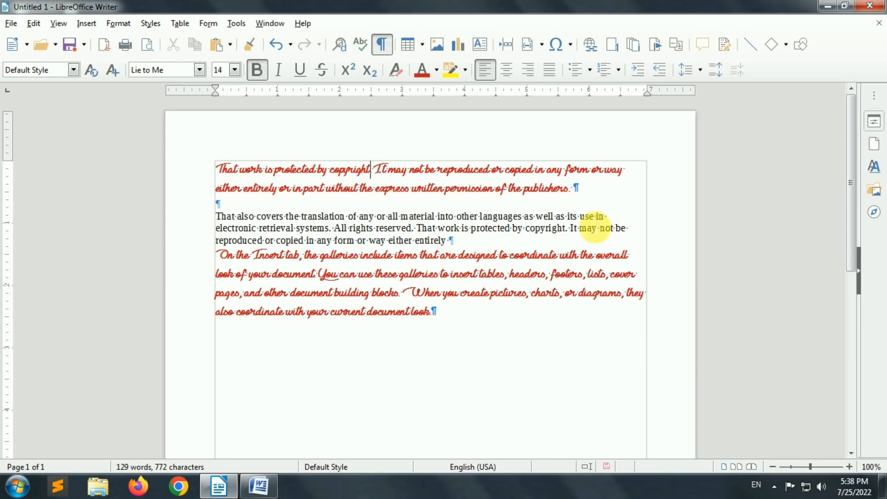
{"action": "scroll", "coordinate": [337, 216], "scroll_direction": "up", "scroll_amount": 5}
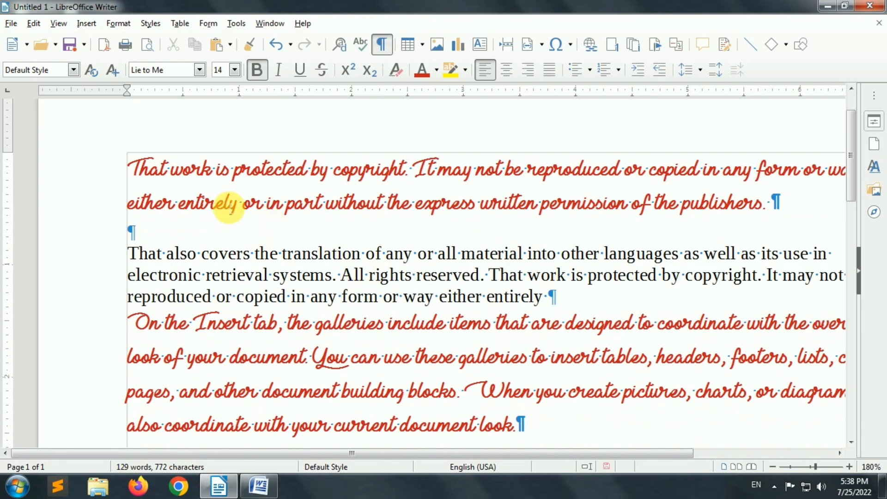
{"action": "left_click", "coordinate": [185, 239]}
{"action": "key", "text": "Tab"}
{"action": "key", "text": "Tab"}
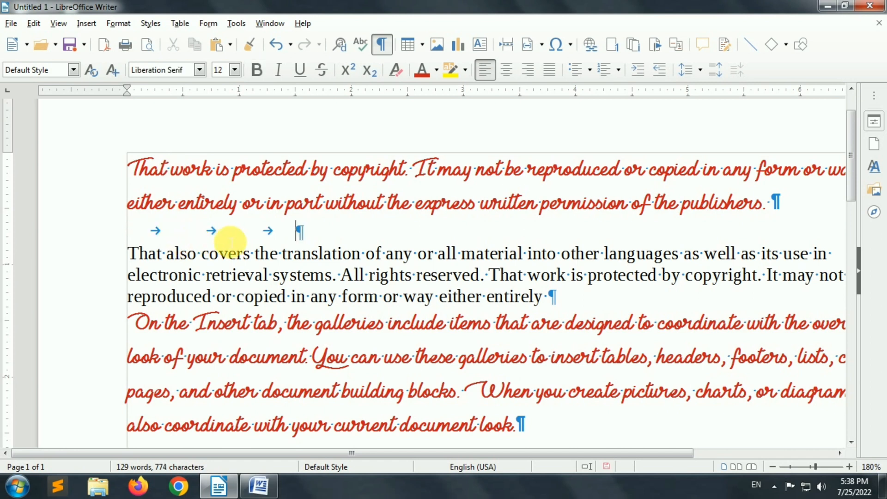
Undo the tabs and the replacements of "This" that start the two copyright paragraphs, and hide the formatting marks.
{"action": "key", "text": "ctrl+z"}
{"action": "key", "text": "ctrl+z"}
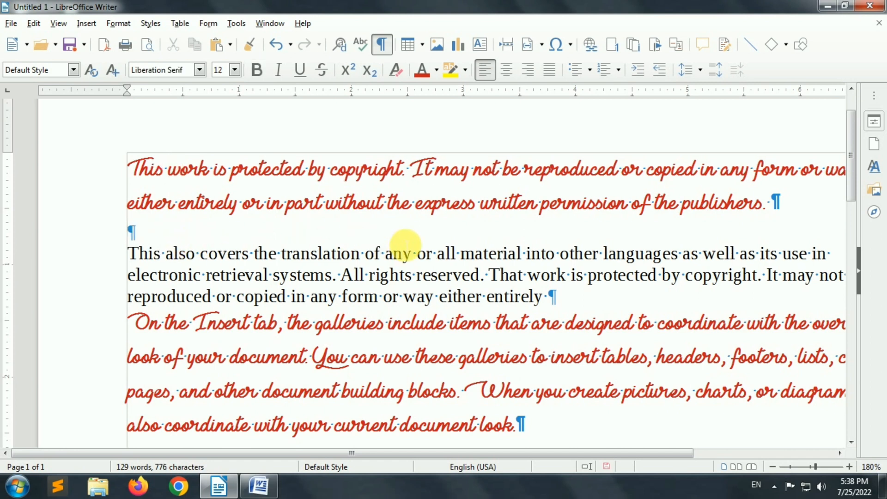
{"action": "left_click", "coordinate": [382, 46]}
{"action": "scroll", "coordinate": [309, 296], "scroll_direction": "down", "scroll_amount": 2}
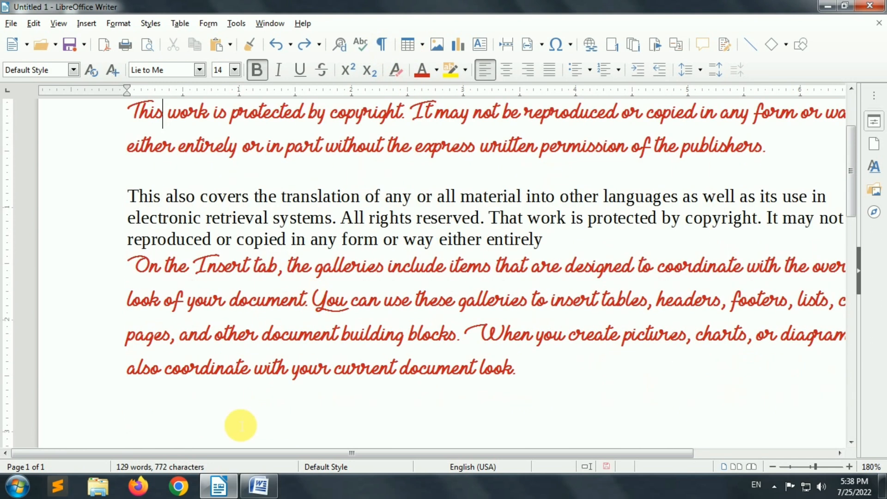
{"action": "scroll", "coordinate": [370, 250], "scroll_direction": "up", "scroll_amount": 4}
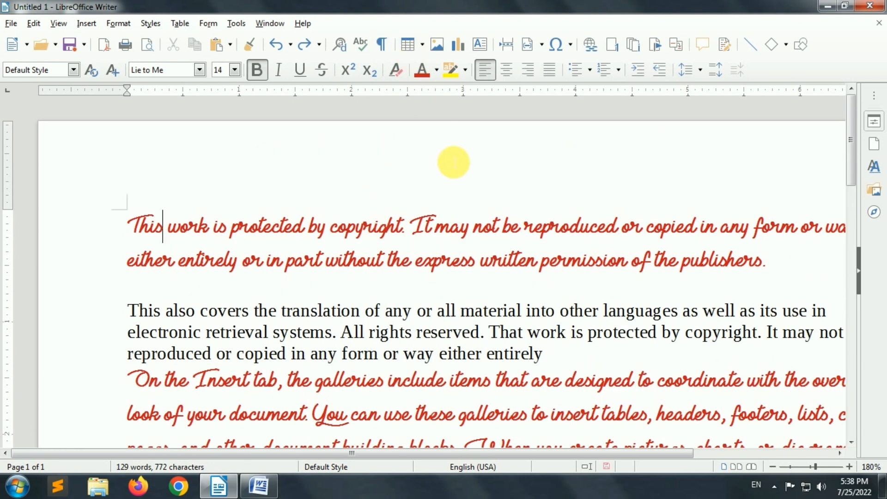
{"action": "scroll", "coordinate": [440, 296], "scroll_direction": "down", "scroll_amount": 1}
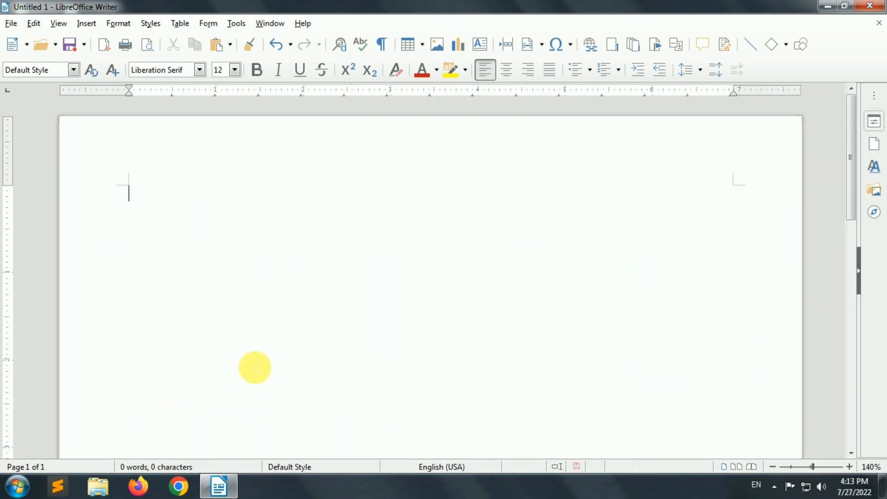
Open the Insert Table dialog from the blank document and examine its name, column, row and heading options.
{"action": "left_click", "coordinate": [422, 45]}
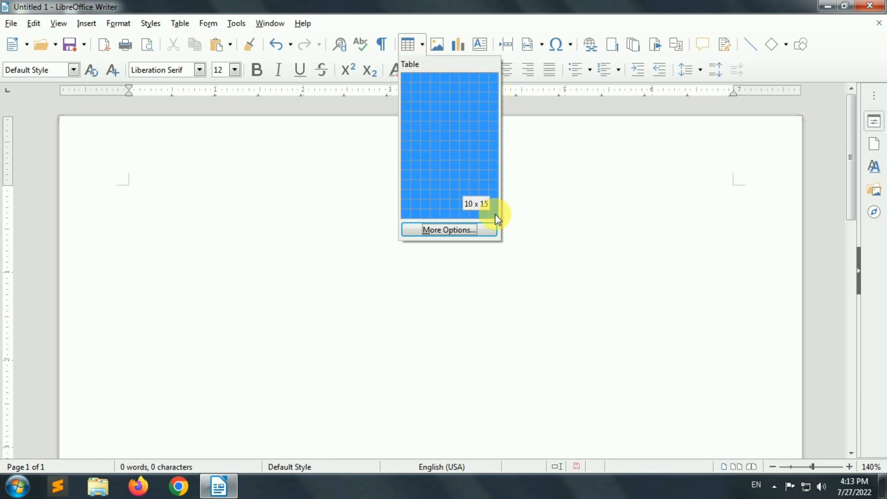
{"action": "left_click", "coordinate": [460, 231]}
{"action": "left_click", "coordinate": [396, 143]}
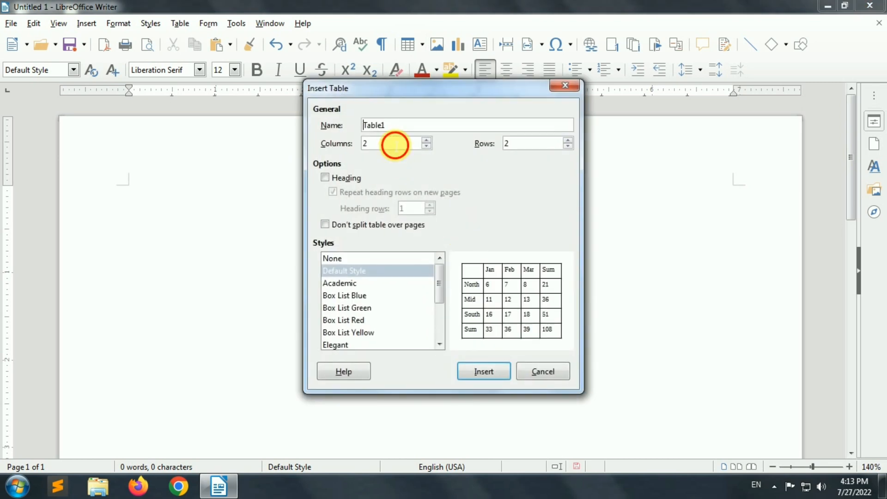
{"action": "left_click", "coordinate": [526, 147]}
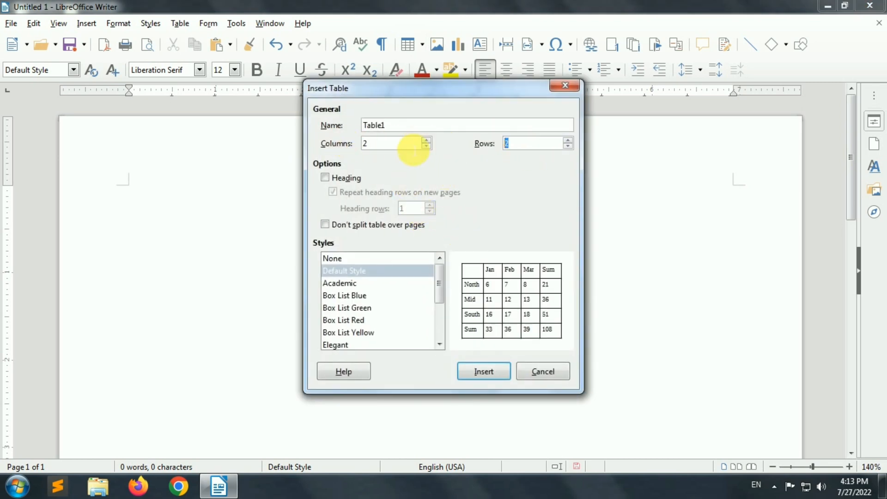
{"action": "left_click", "coordinate": [395, 144]}
{"action": "left_click", "coordinate": [364, 126]}
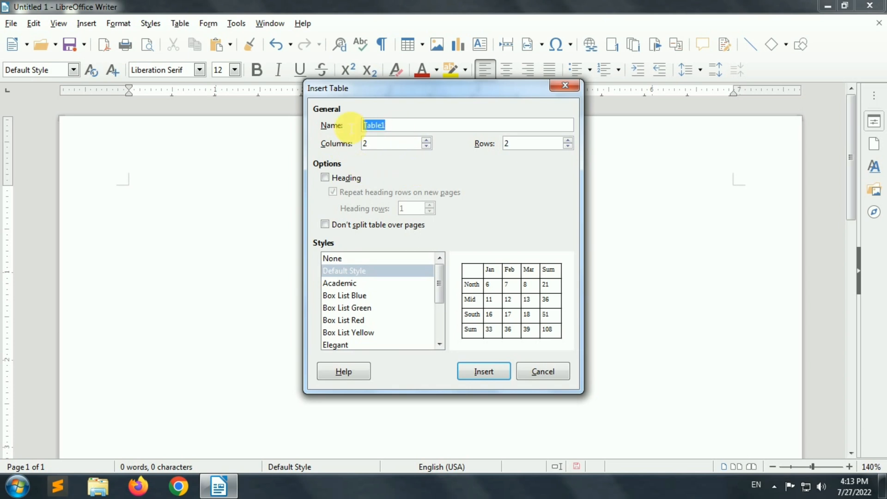
{"action": "left_click", "coordinate": [339, 179]}
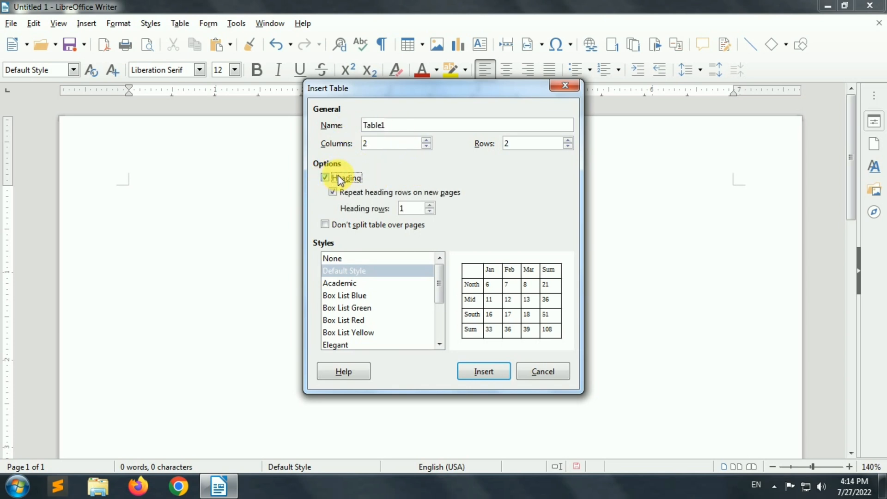
{"action": "left_click", "coordinate": [340, 180]}
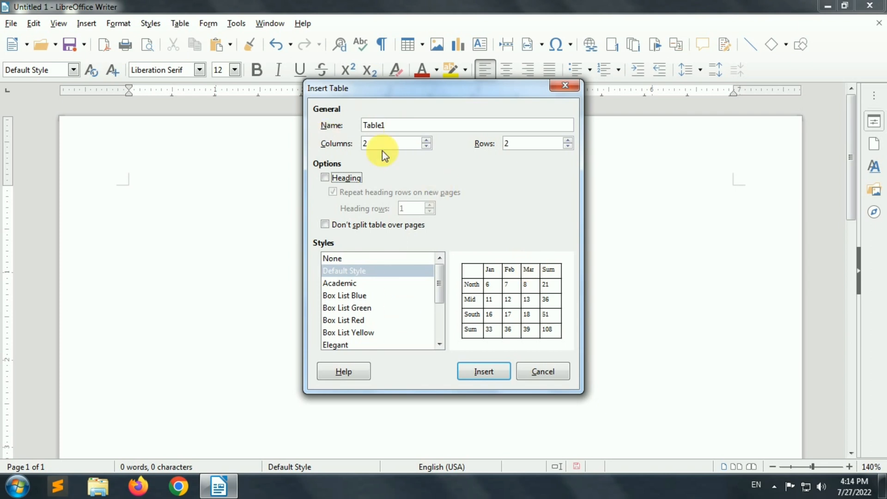
Set the new table to 6 columns and 5 rows, with the heading option enabled.
{"action": "left_click", "coordinate": [426, 141]}
{"action": "left_click", "coordinate": [426, 140]}
{"action": "left_click", "coordinate": [426, 140]}
{"action": "left_click", "coordinate": [426, 141]}
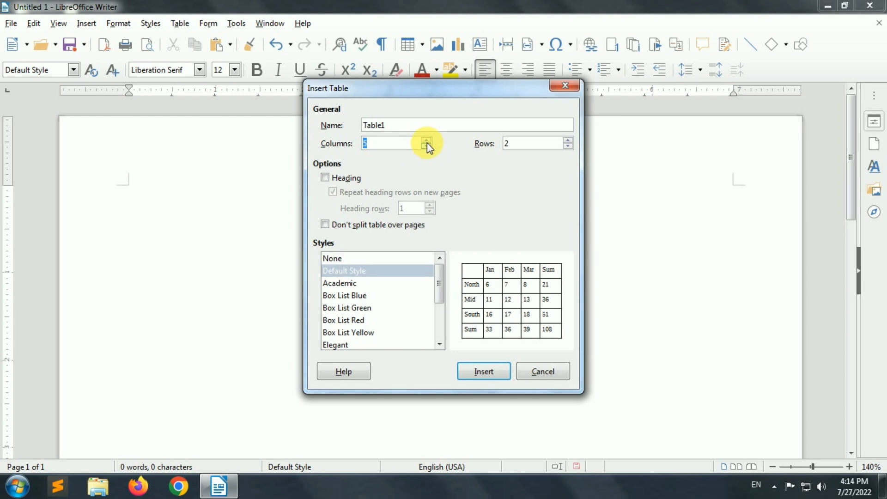
{"action": "left_click", "coordinate": [541, 147]}
{"action": "key", "text": "BackSpace"}
{"action": "type", "text": "5"}
{"action": "left_click", "coordinate": [326, 177]}
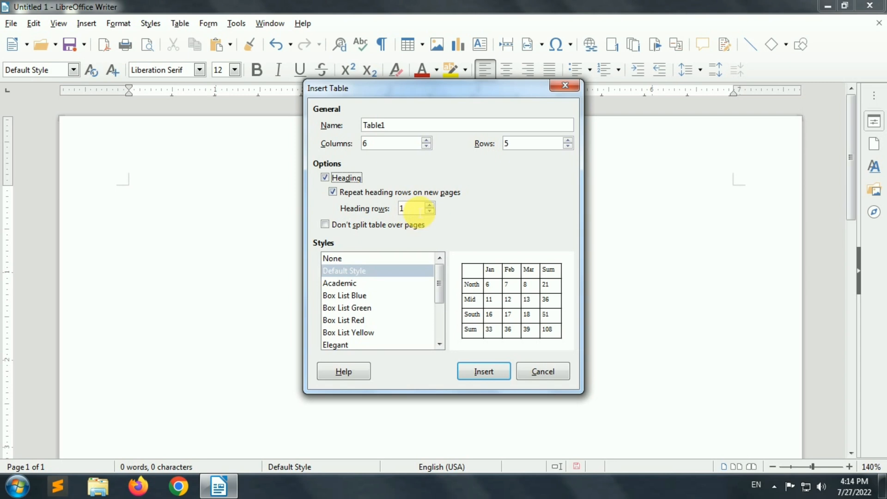
{"action": "left_click", "coordinate": [408, 209]}
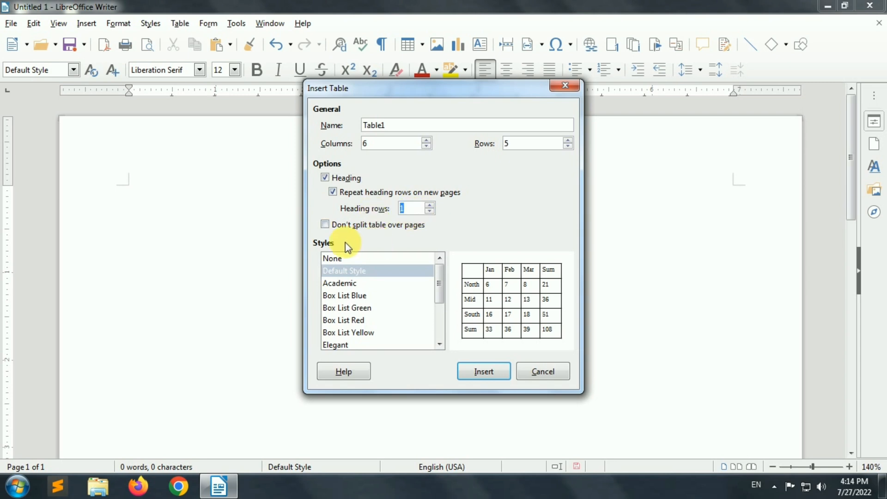
Preview several table styles, choose Box List Red, and insert the table.
{"action": "left_click", "coordinate": [355, 308]}
{"action": "left_click", "coordinate": [358, 319]}
{"action": "left_click", "coordinate": [360, 332]}
{"action": "scroll", "coordinate": [369, 316], "scroll_direction": "down", "scroll_amount": 2}
{"action": "left_click", "coordinate": [368, 317]}
{"action": "left_click", "coordinate": [356, 308]}
{"action": "left_click", "coordinate": [350, 295]}
{"action": "left_click", "coordinate": [351, 284]}
{"action": "scroll", "coordinate": [353, 288], "scroll_direction": "up", "scroll_amount": 2}
{"action": "left_click", "coordinate": [353, 284]}
{"action": "key", "text": "Down"}
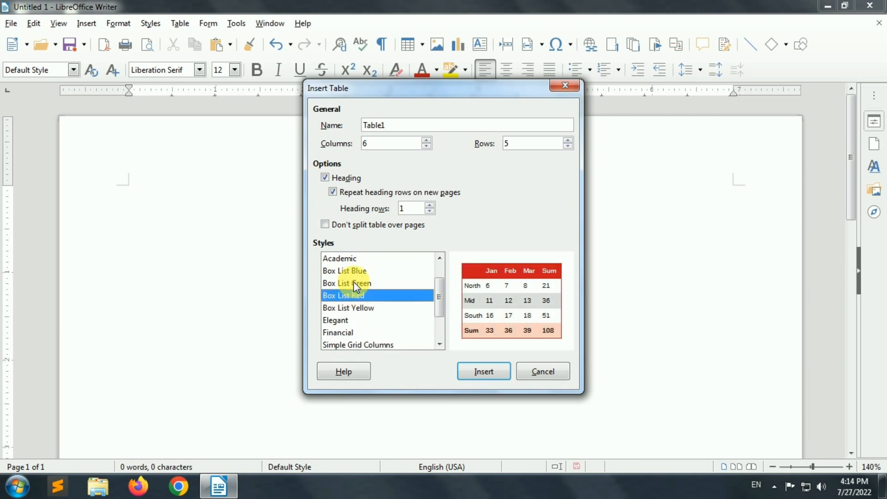
{"action": "left_click", "coordinate": [479, 373]}
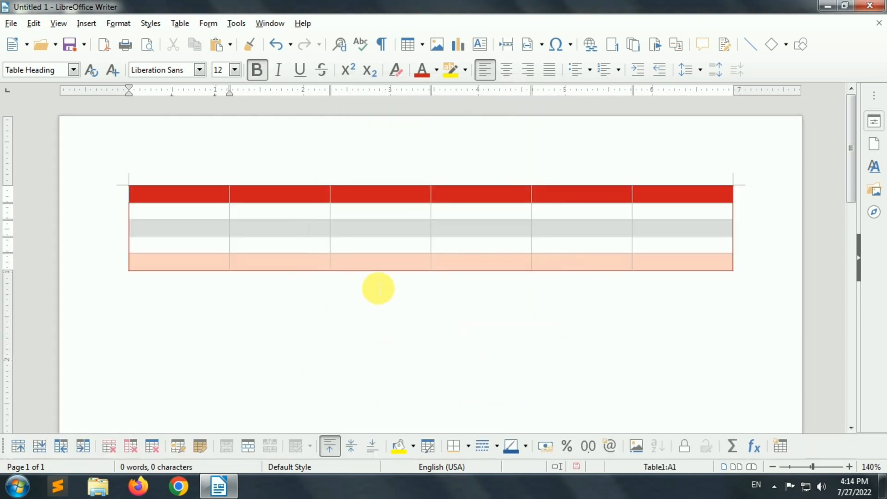
Place the cursor in each cell of the table's first column, from the heading row down to the last row.
{"action": "left_click", "coordinate": [187, 198]}
{"action": "left_click", "coordinate": [177, 214]}
{"action": "left_click", "coordinate": [176, 233]}
{"action": "left_click", "coordinate": [176, 248]}
{"action": "left_click", "coordinate": [178, 263]}
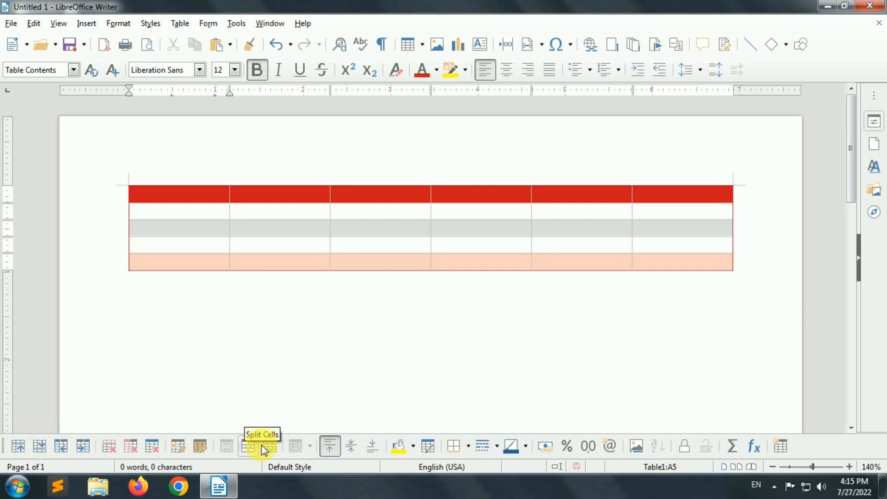
Examine the table commands and their selection options with the cursor in the last-row first cell and in a middle cell.
{"action": "left_click", "coordinate": [181, 23]}
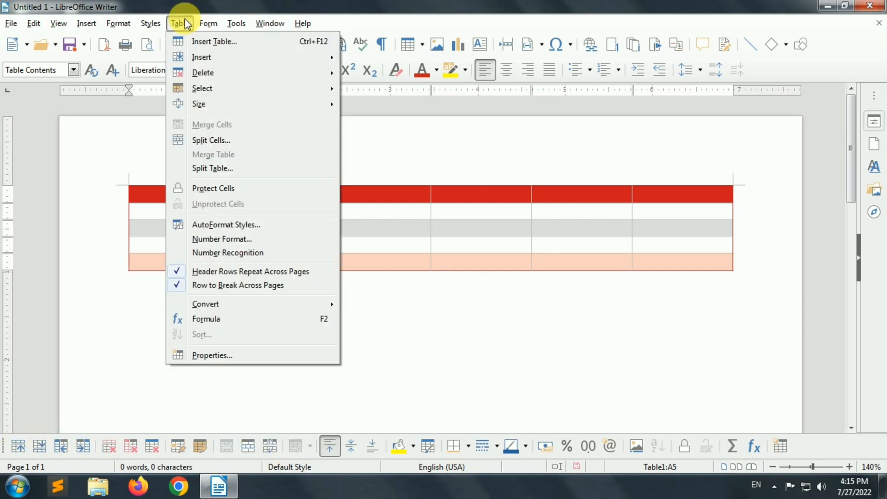
{"action": "mouse_move", "coordinate": [230, 78]}
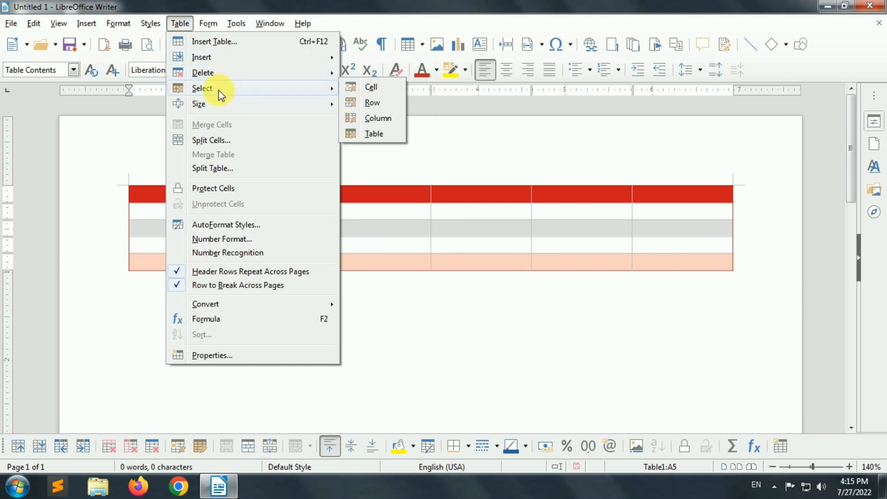
{"action": "left_click", "coordinate": [413, 363]}
{"action": "left_click", "coordinate": [327, 231]}
{"action": "left_click", "coordinate": [183, 23]}
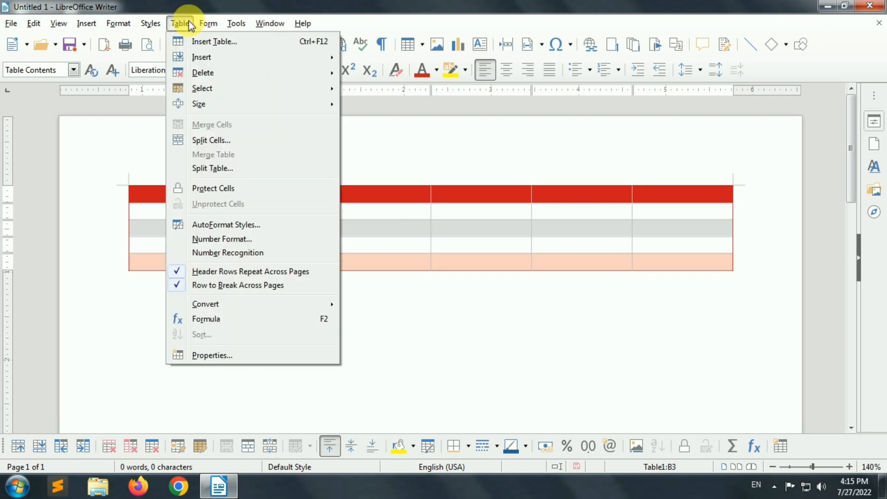
{"action": "left_click", "coordinate": [390, 248]}
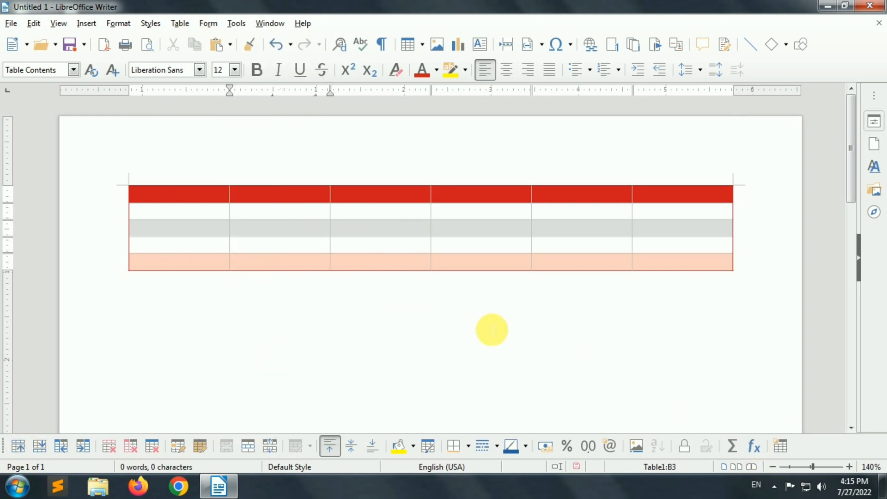
Place the cursor on the empty line below the table and delete the whole table from the document.
{"action": "left_click", "coordinate": [444, 267]}
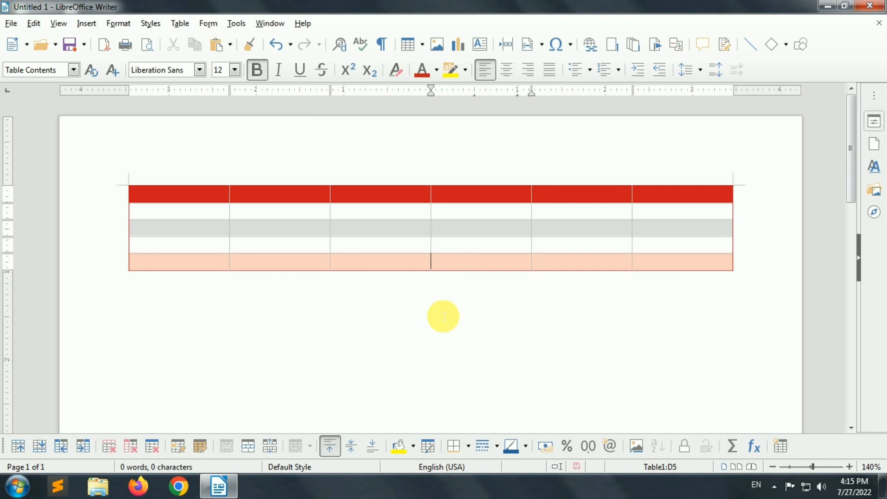
{"action": "left_click", "coordinate": [500, 289]}
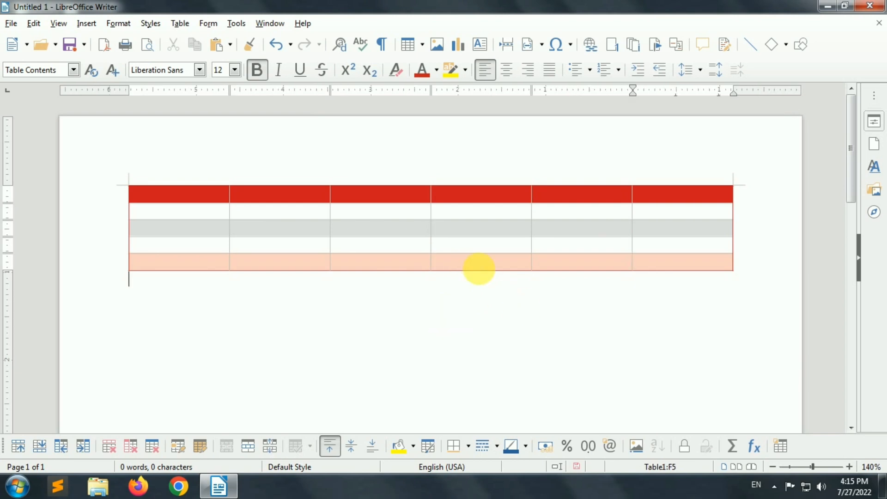
{"action": "key", "text": "BackSpace"}
{"action": "left_click", "coordinate": [341, 300]}
{"action": "key", "text": "BackSpace"}
{"action": "key", "text": "BackSpace"}
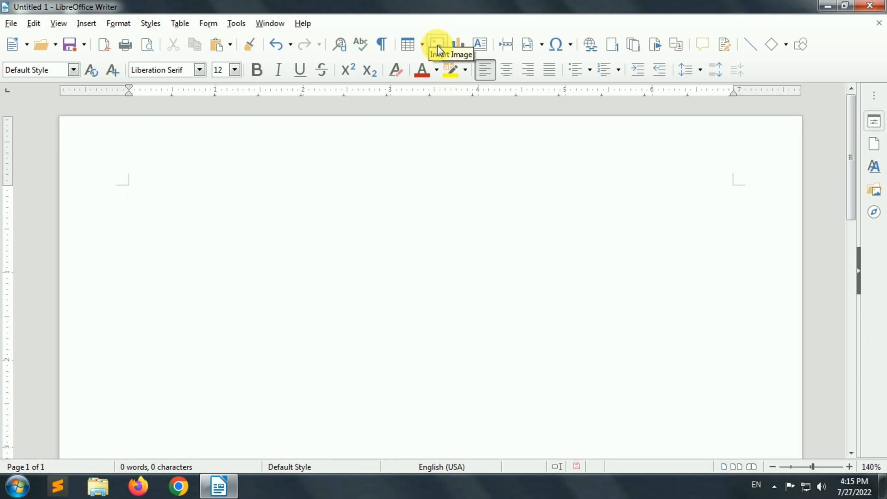
Insert an image from the Documents library into the blank document.
{"action": "left_click", "coordinate": [88, 23]}
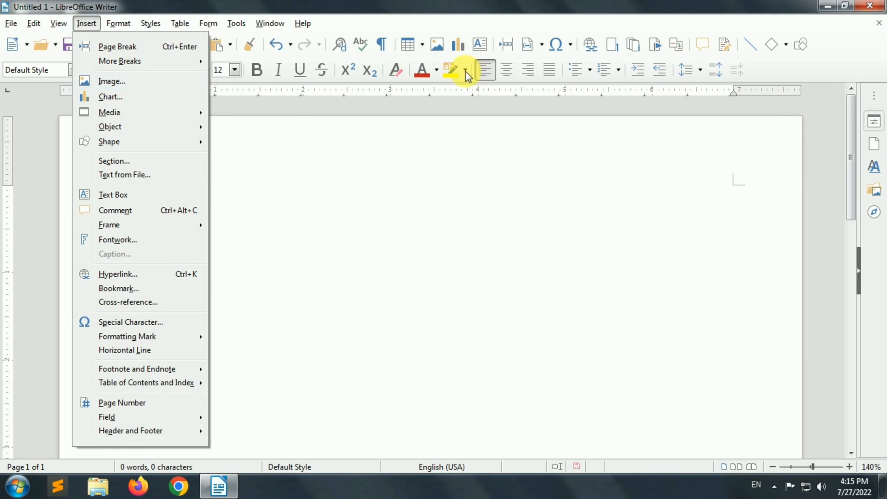
{"action": "left_click", "coordinate": [436, 45]}
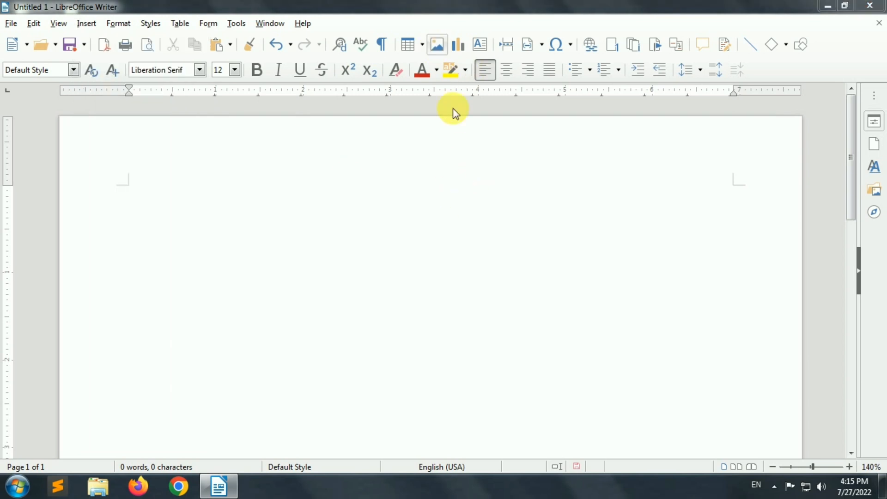
{"action": "scroll", "coordinate": [331, 254], "scroll_direction": "down", "scroll_amount": 10}
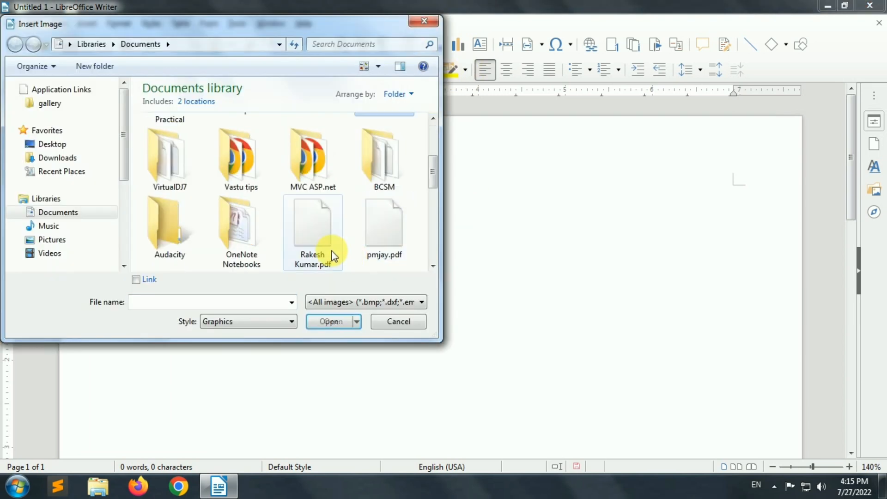
{"action": "left_click", "coordinate": [310, 207]}
{"action": "double_click", "coordinate": [310, 207]}
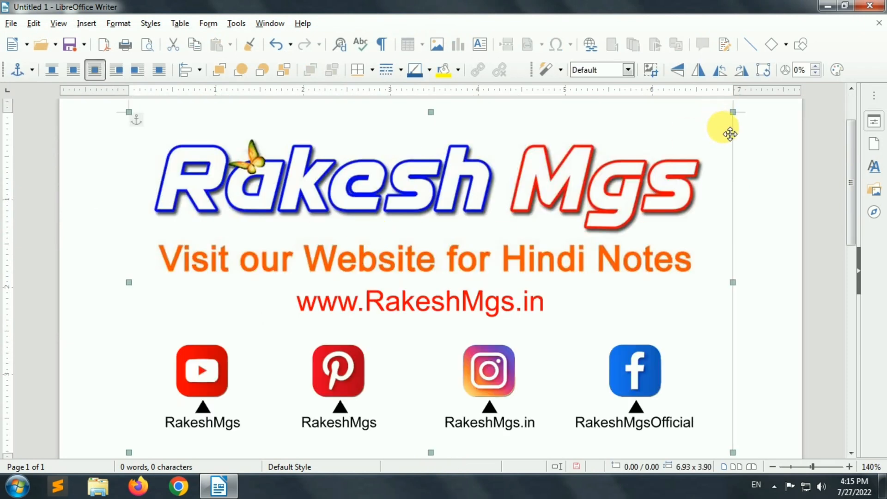
Shrink the inserted image to about 4.91 × 2.76 inches and check the insert commands available with it selected.
{"action": "scroll", "coordinate": [729, 132], "scroll_direction": "up", "scroll_amount": 3}
{"action": "left_click_drag", "start_coordinate": [741, 189], "coordinate": [552, 335]}
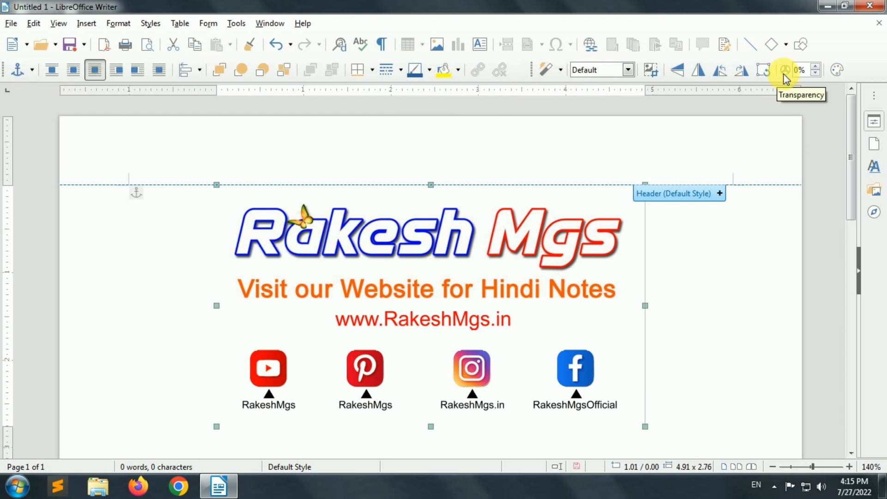
{"action": "left_click", "coordinate": [86, 25]}
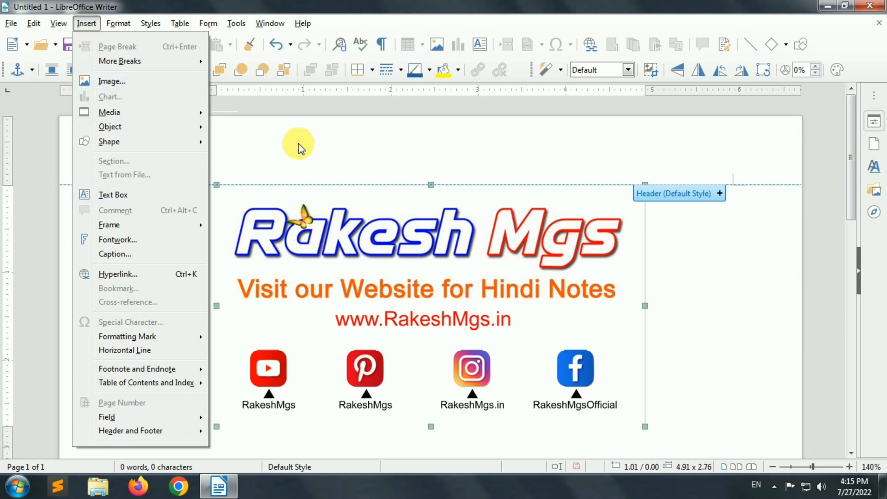
{"action": "key", "text": "Escape"}
Delete the selected image from the document.
{"action": "scroll", "coordinate": [539, 188], "scroll_direction": "down", "scroll_amount": 1}
{"action": "scroll", "coordinate": [454, 246], "scroll_direction": "up", "scroll_amount": 1}
{"action": "key", "text": "Delete"}
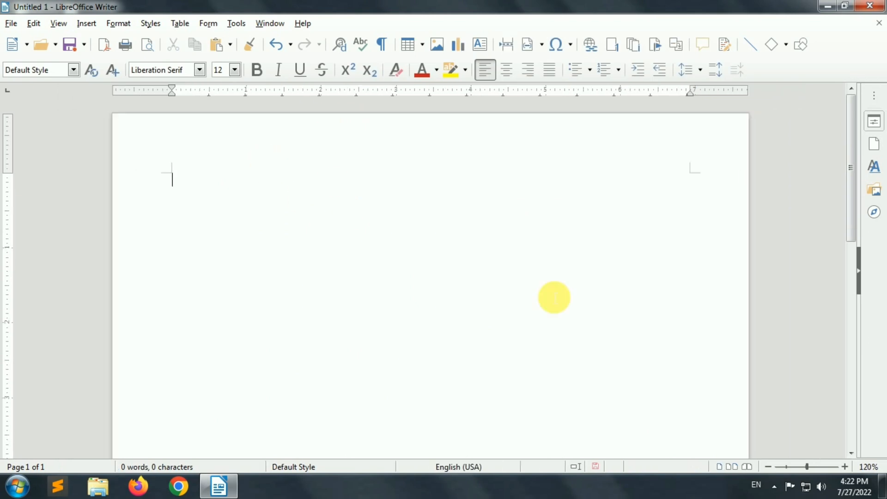
Insert a default column chart into the blank document and select its Column 3 data series.
{"action": "left_click", "coordinate": [459, 45]}
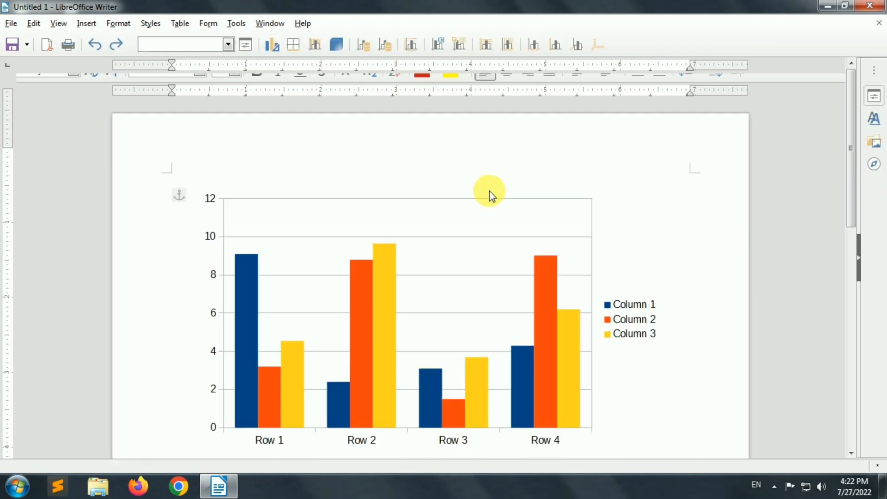
{"action": "key", "text": "Escape"}
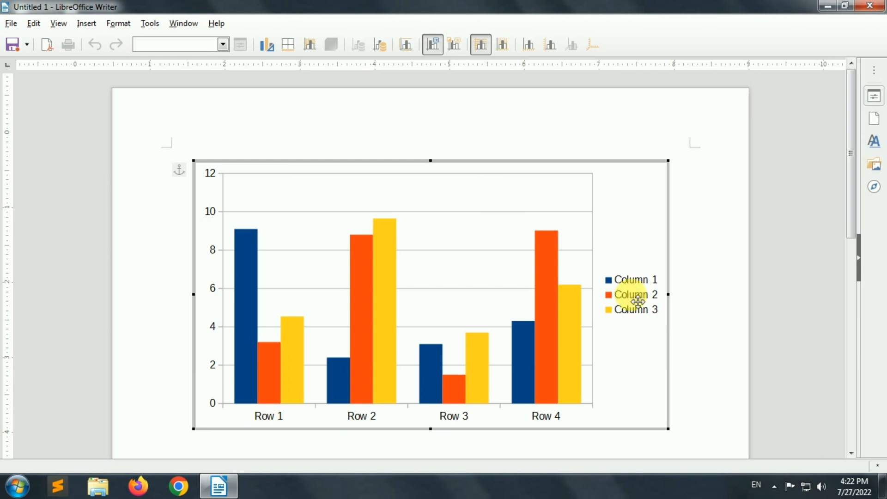
{"action": "left_click", "coordinate": [557, 394]}
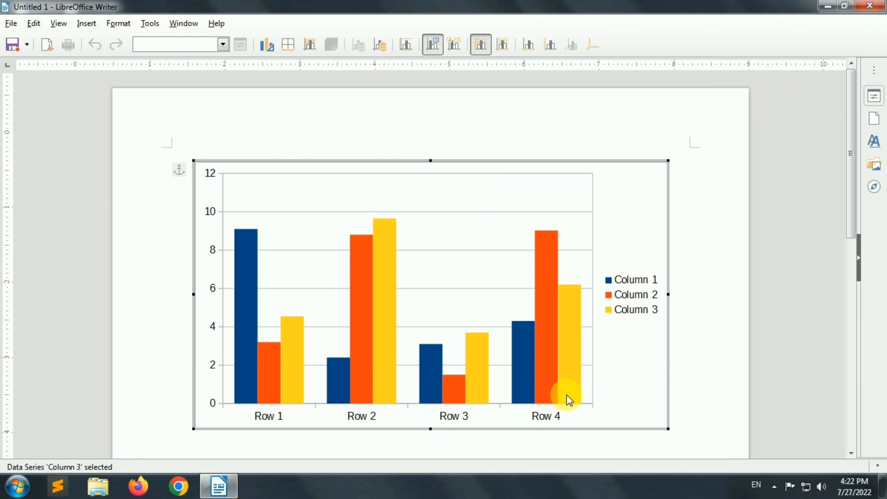
{"action": "left_click", "coordinate": [560, 291]}
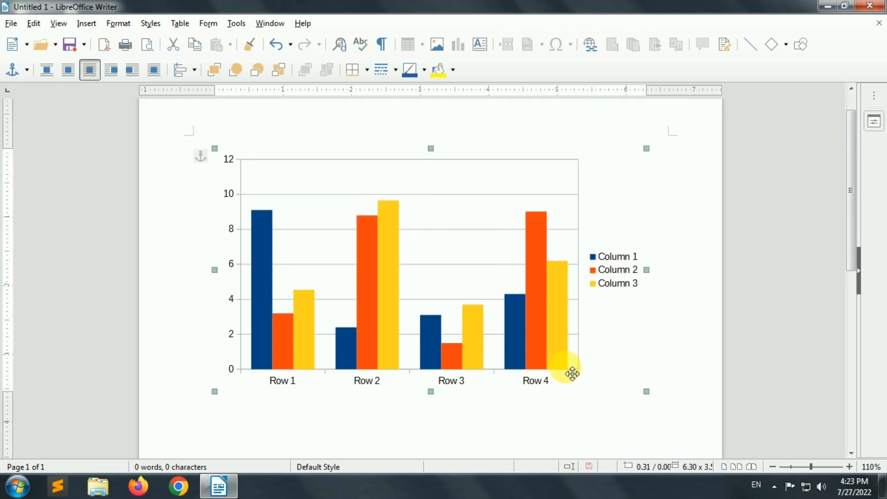
Edit the chart, open its data table and move the dialog so the chart's bars and category labels stay visible.
{"action": "right_click", "coordinate": [555, 348]}
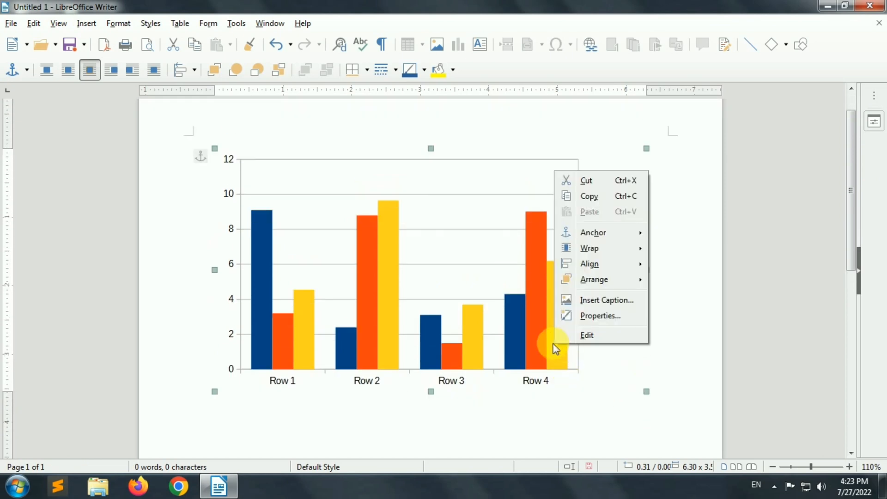
{"action": "left_click", "coordinate": [587, 335]}
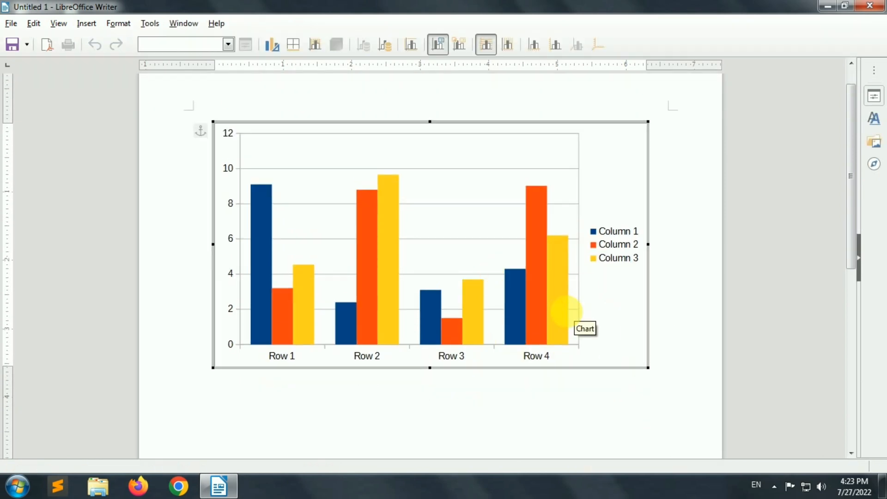
{"action": "right_click", "coordinate": [565, 325]}
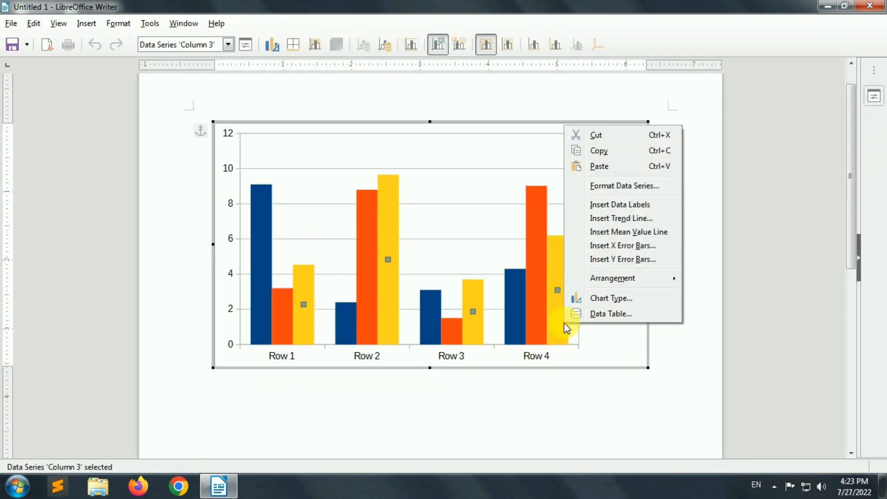
{"action": "left_click", "coordinate": [633, 315]}
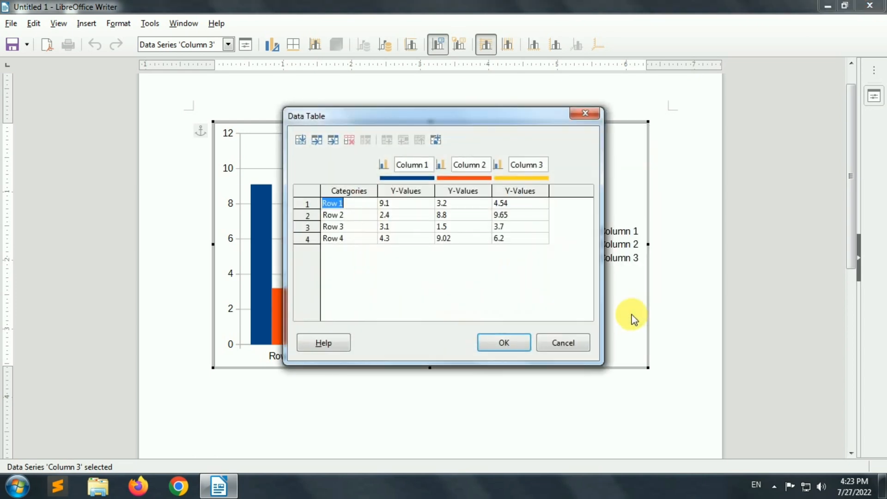
{"action": "left_click_drag", "start_coordinate": [369, 119], "coordinate": [690, 272]}
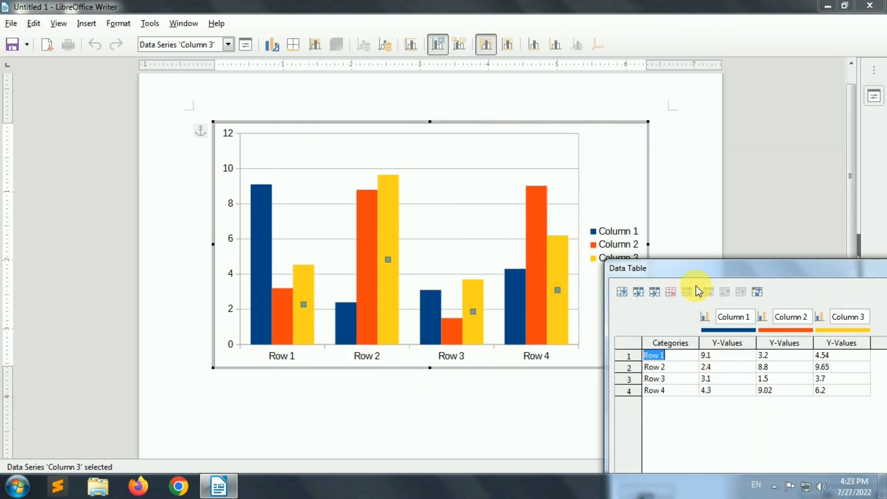
{"action": "left_click_drag", "start_coordinate": [694, 264], "coordinate": [678, 184]}
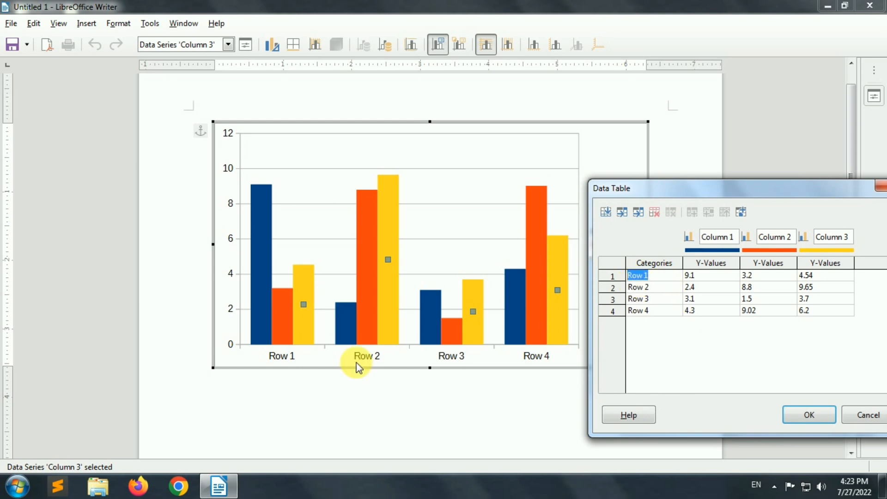
Replace the four category names in the chart's data table with four people's first names.
{"action": "type", "text": "Rahul"}
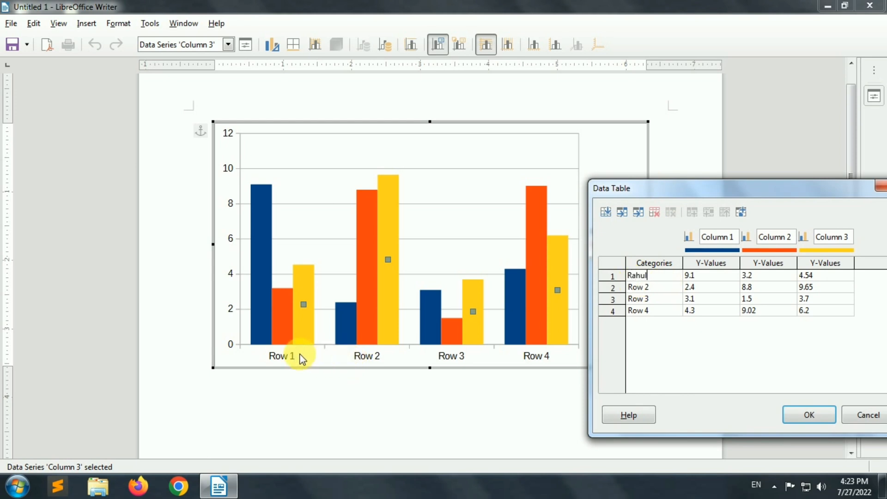
{"action": "key", "text": "Return"}
{"action": "type", "text": "Aman"}
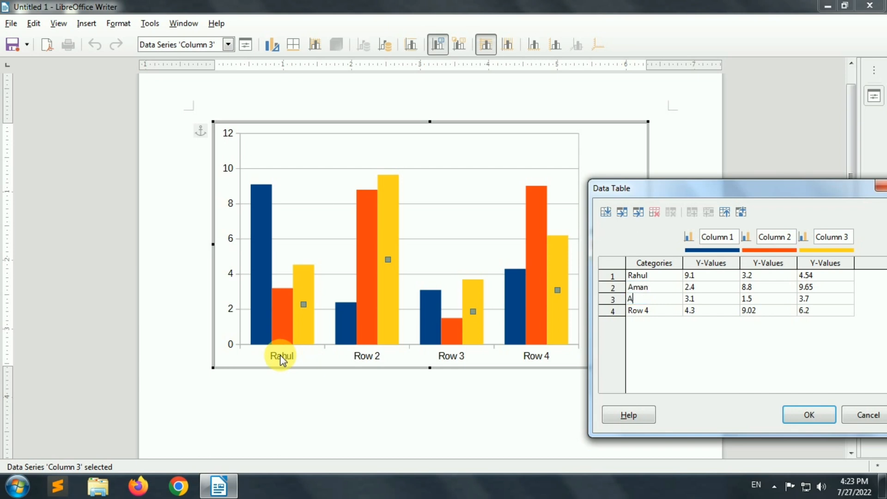
{"action": "key", "text": "Return"}
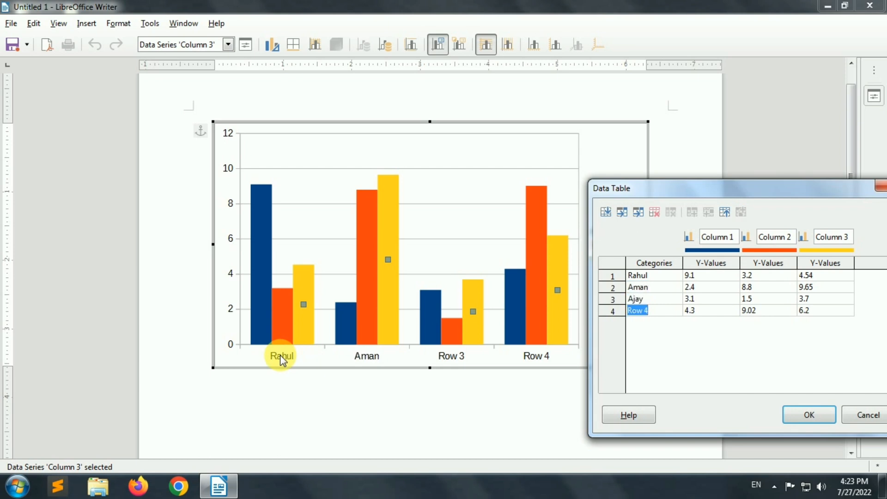
{"action": "type", "text": "Umesh"}
{"action": "key", "text": "Tab"}
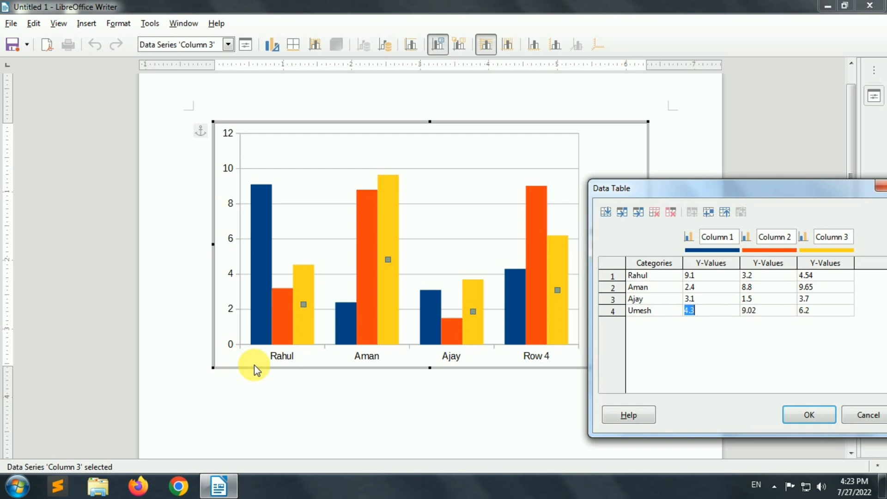
Rename the three data series as Physics, Chemistry and Math, and apply the data table changes.
{"action": "left_click_drag", "start_coordinate": [659, 192], "coordinate": [208, 158]}
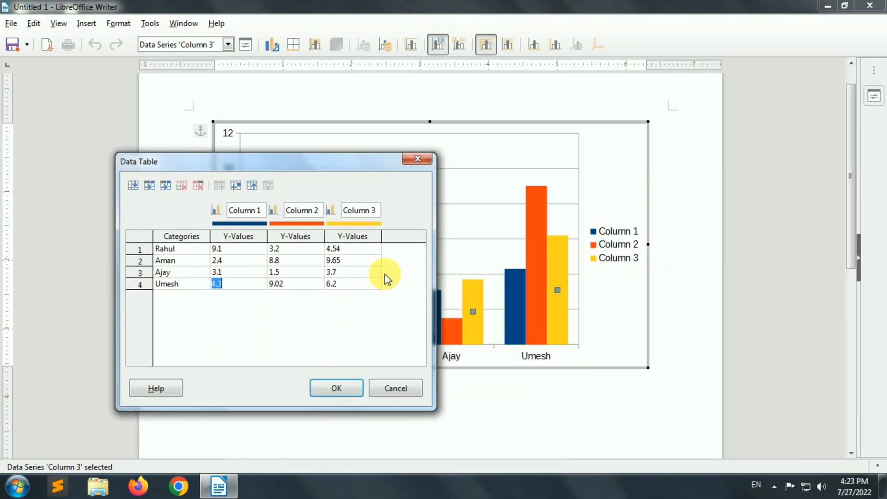
{"action": "triple_click", "coordinate": [256, 211]}
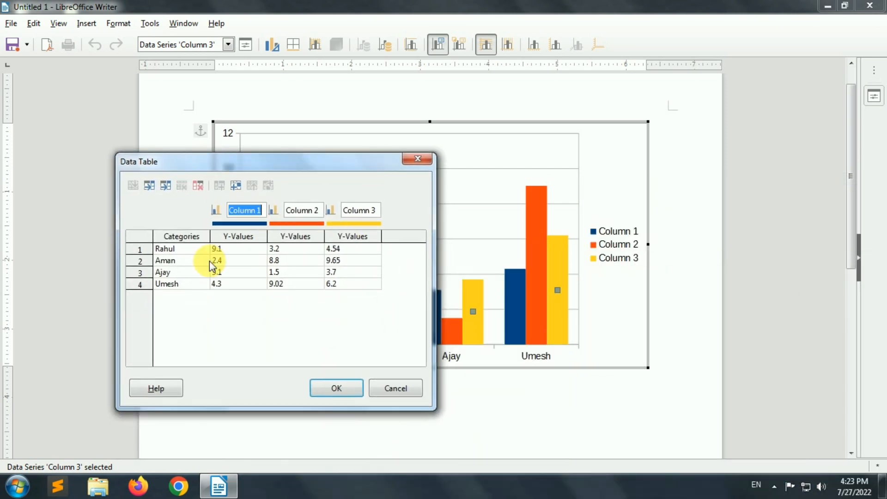
{"action": "type", "text": "Phy"}
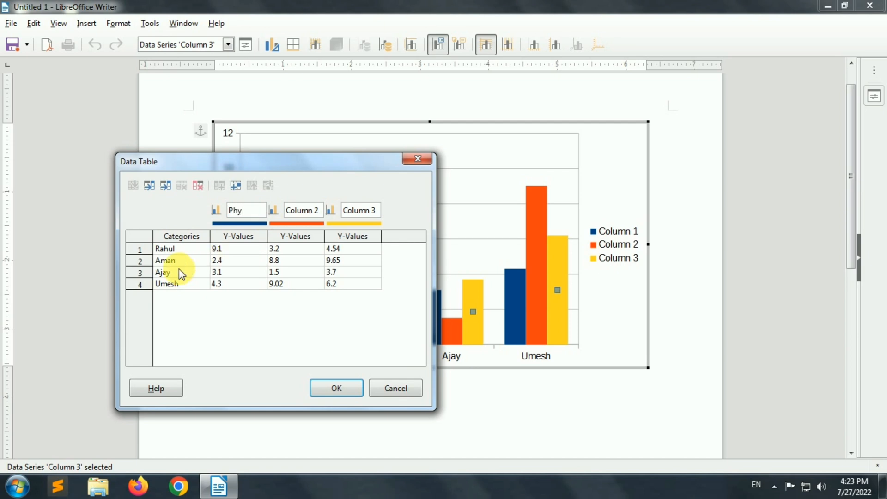
{"action": "type", "text": "sics"}
{"action": "key", "text": "Tab"}
{"action": "type", "text": "Chems"}
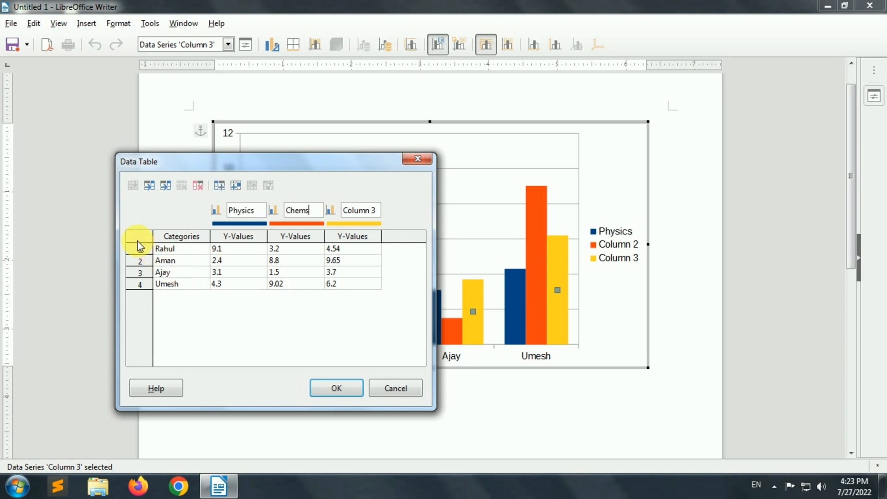
{"action": "type", "text": "itry"}
{"action": "key", "text": "Tab"}
{"action": "type", "text": "Math"}
{"action": "key", "text": "Tab"}
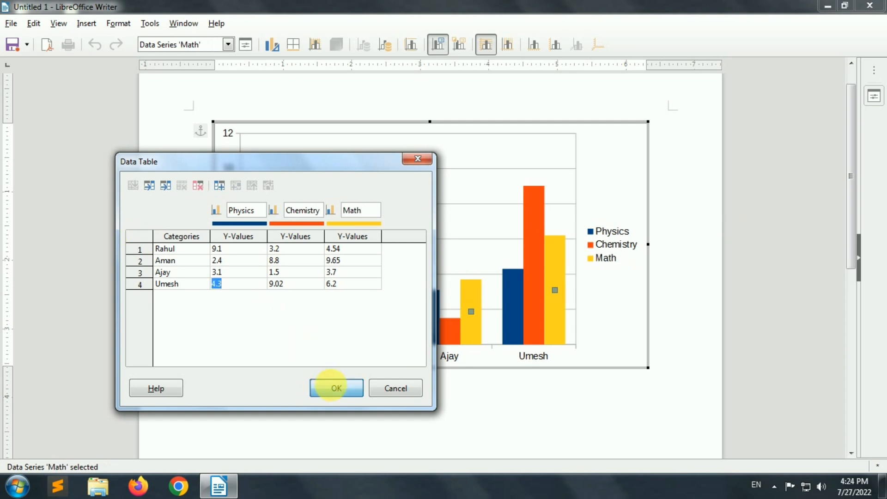
{"action": "left_click", "coordinate": [336, 389]}
Reopen the chart's data table and select each Physics value in turn, from the first row to the fourth.
{"action": "right_click", "coordinate": [555, 337]}
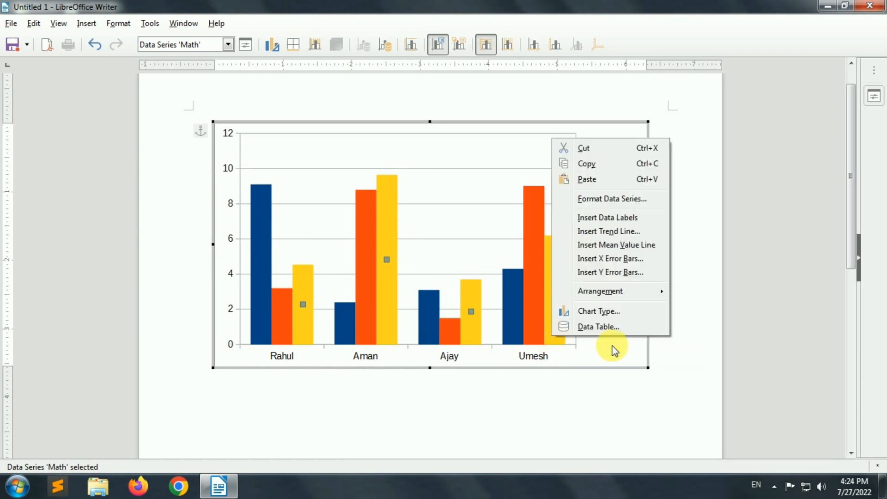
{"action": "left_click", "coordinate": [600, 327]}
{"action": "left_click", "coordinate": [406, 205]}
{"action": "left_click", "coordinate": [406, 215]}
{"action": "left_click", "coordinate": [406, 227]}
{"action": "left_click", "coordinate": [405, 238]}
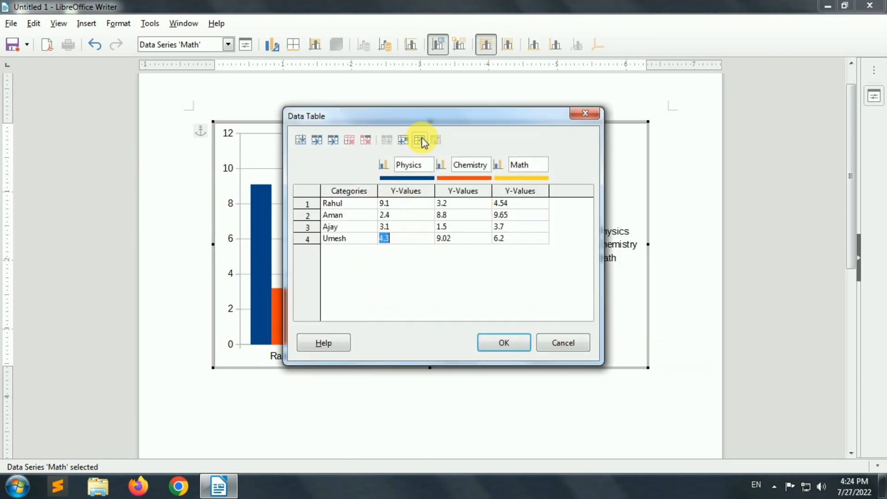
Move the data table dialog off the chart and insert a new data series after Physics.
{"action": "left_click_drag", "start_coordinate": [428, 116], "coordinate": [453, 116]}
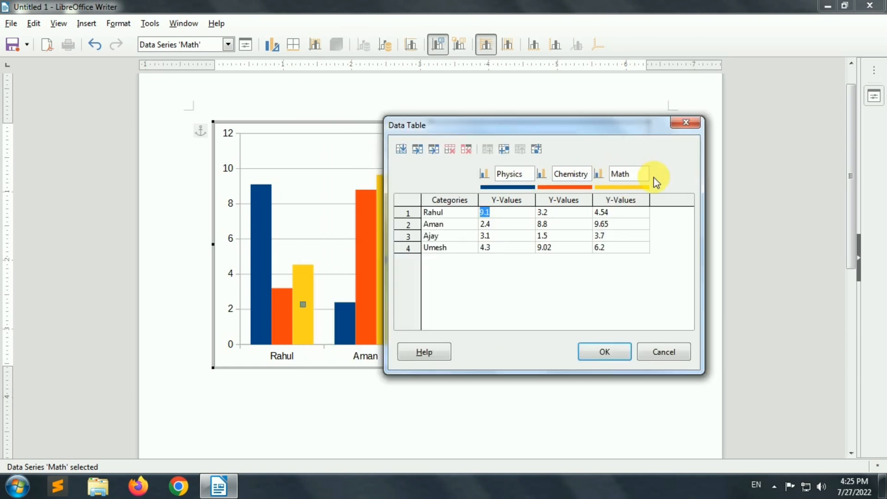
{"action": "left_click", "coordinate": [417, 149]}
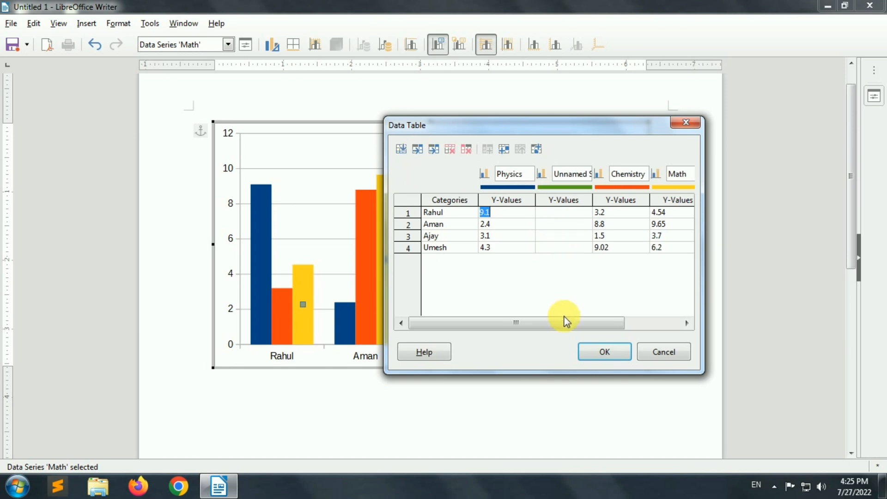
{"action": "left_click_drag", "start_coordinate": [600, 322], "coordinate": [628, 323]}
{"action": "left_click", "coordinate": [636, 215]}
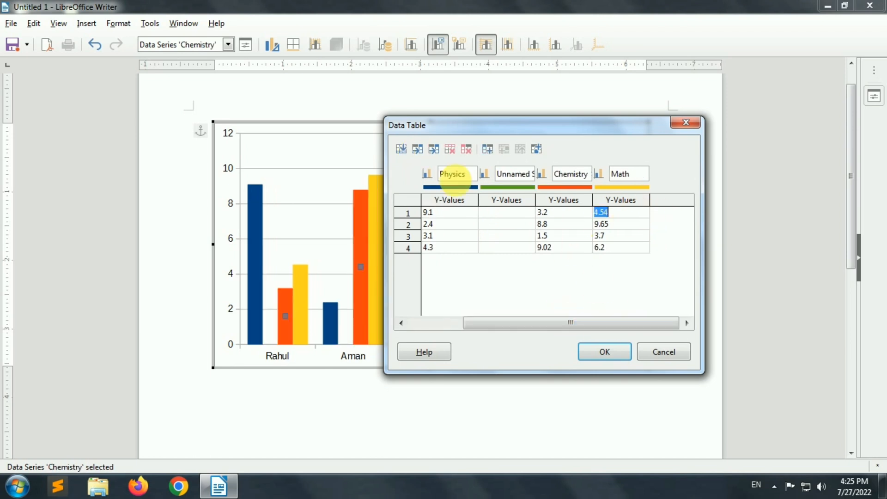
Insert a text column for additional categories in the data table and move the dialog clear of the chart.
{"action": "left_click", "coordinate": [435, 149]}
{"action": "left_click_drag", "start_coordinate": [556, 323], "coordinate": [610, 327]}
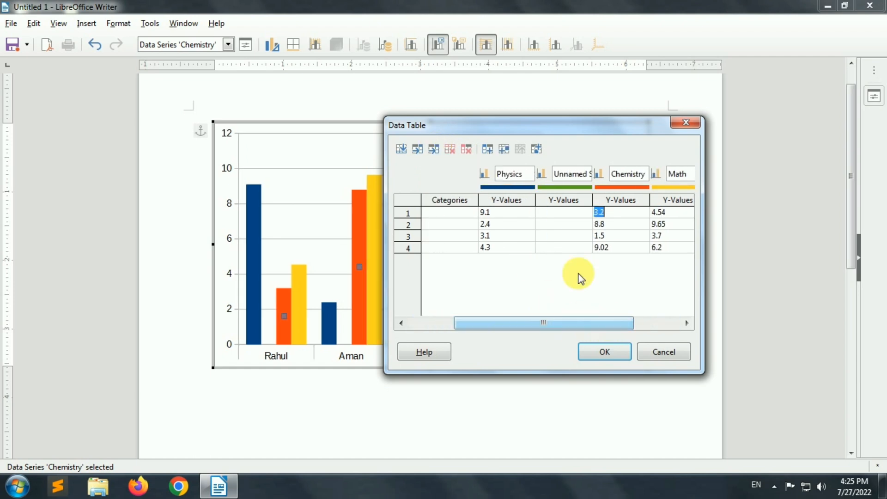
{"action": "left_click_drag", "start_coordinate": [504, 125], "coordinate": [709, 187]}
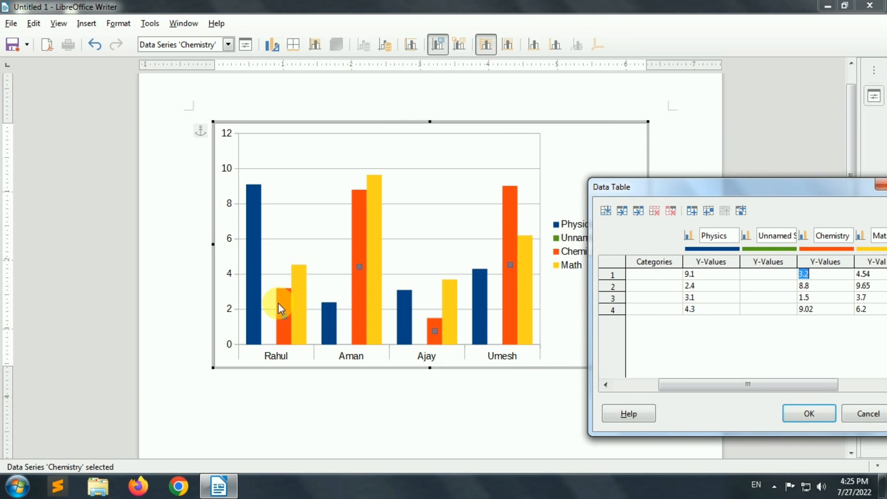
Fill the unnamed series between Physics and Chemistry with the values 5, 3, 2 and 9.
{"action": "left_click", "coordinate": [753, 286]}
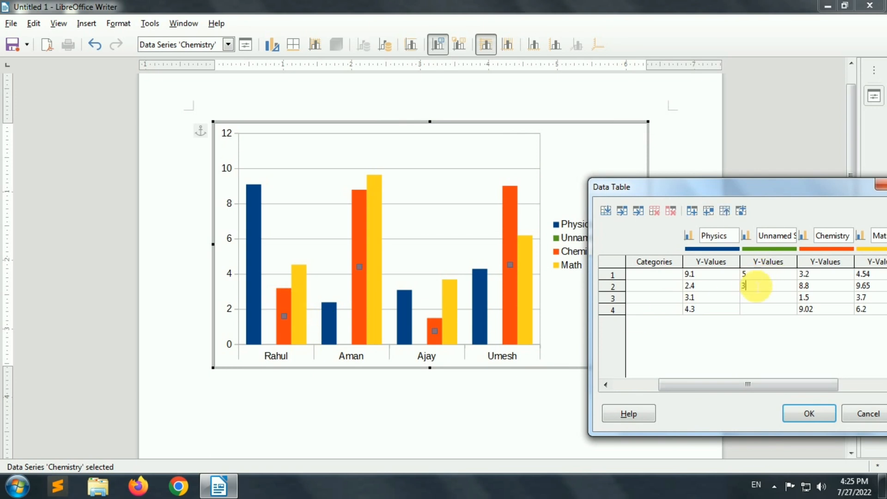
{"action": "key", "text": "Return"}
{"action": "left_click_drag", "start_coordinate": [782, 386], "coordinate": [860, 384]}
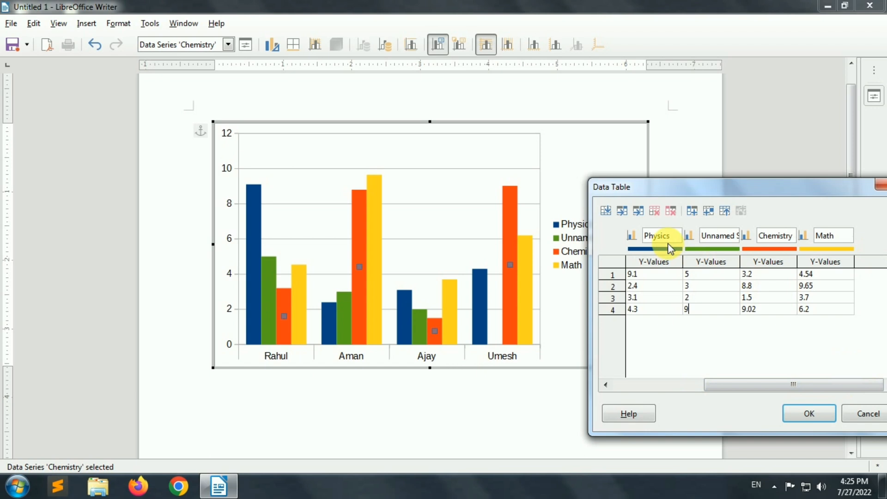
Delete the empty second Categories column from the chart's data table.
{"action": "left_click_drag", "start_coordinate": [793, 388], "coordinate": [721, 384]}
{"action": "left_click", "coordinate": [708, 273]}
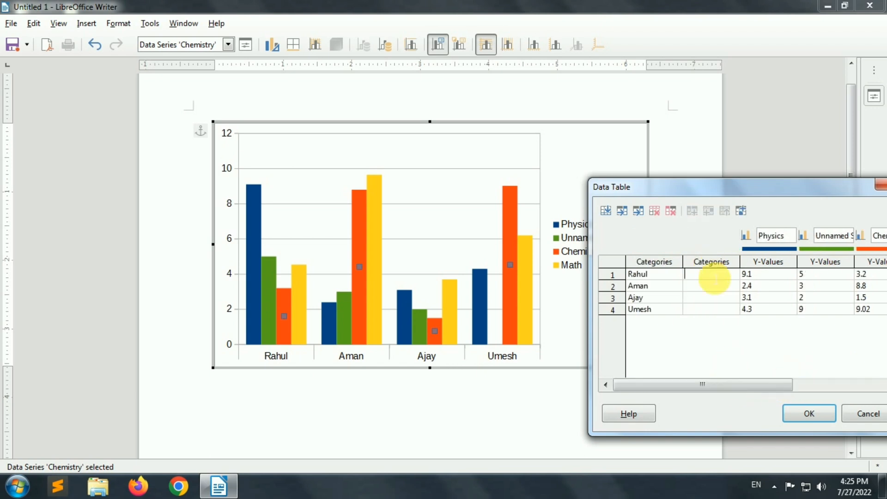
{"action": "left_click", "coordinate": [670, 212]}
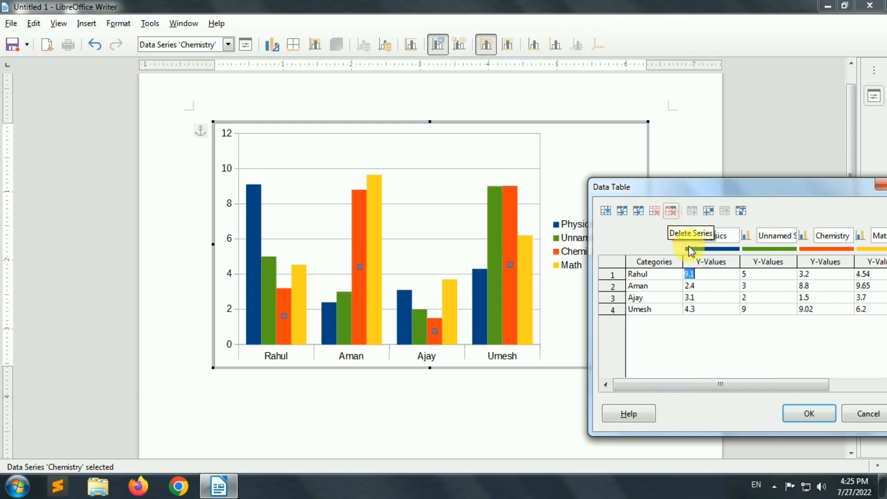
Select the unnamed series' second-row value in the data table, and close the table and chart editing.
{"action": "left_click_drag", "start_coordinate": [761, 387], "coordinate": [846, 390]}
{"action": "left_click_drag", "start_coordinate": [791, 192], "coordinate": [672, 153]}
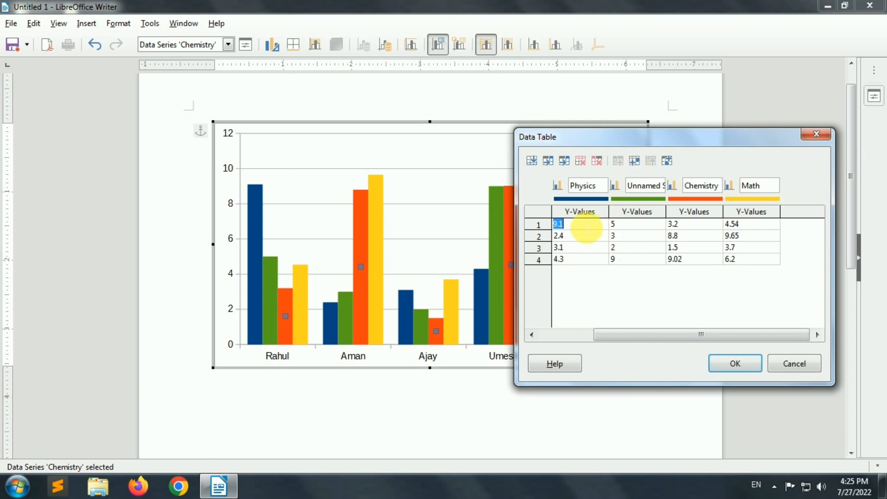
{"action": "left_click", "coordinate": [638, 237]}
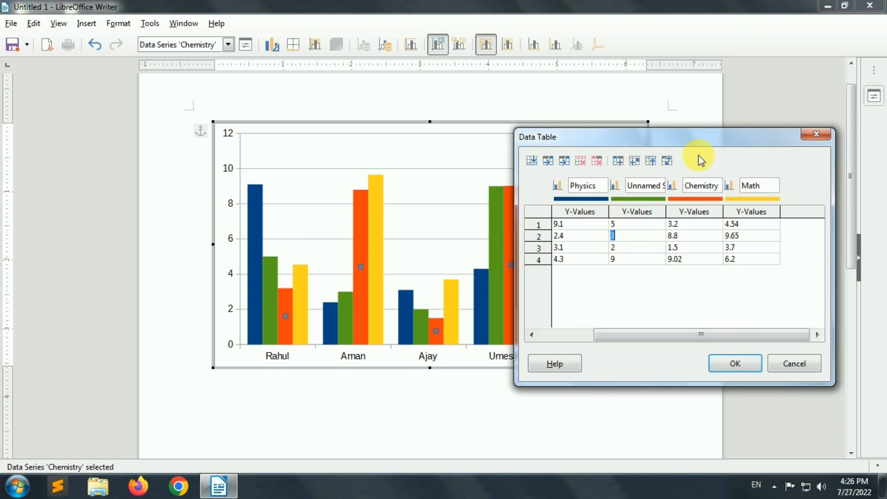
{"action": "left_click", "coordinate": [793, 365]}
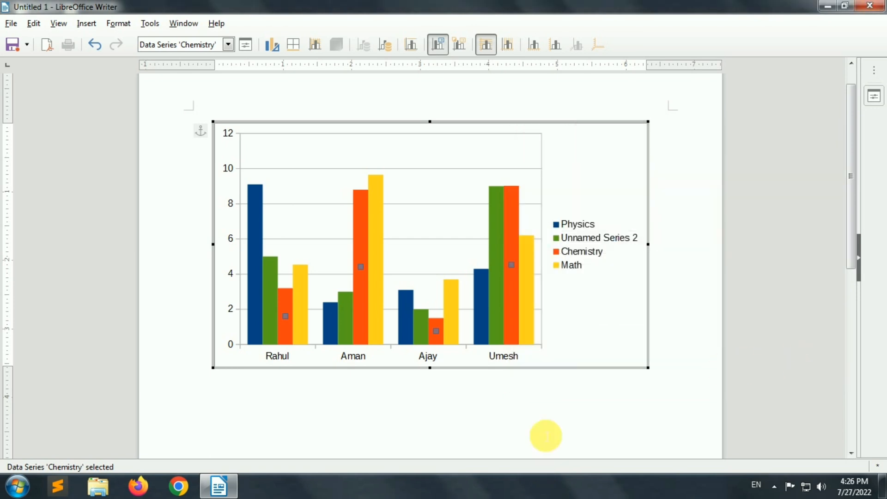
{"action": "left_click", "coordinate": [550, 401]}
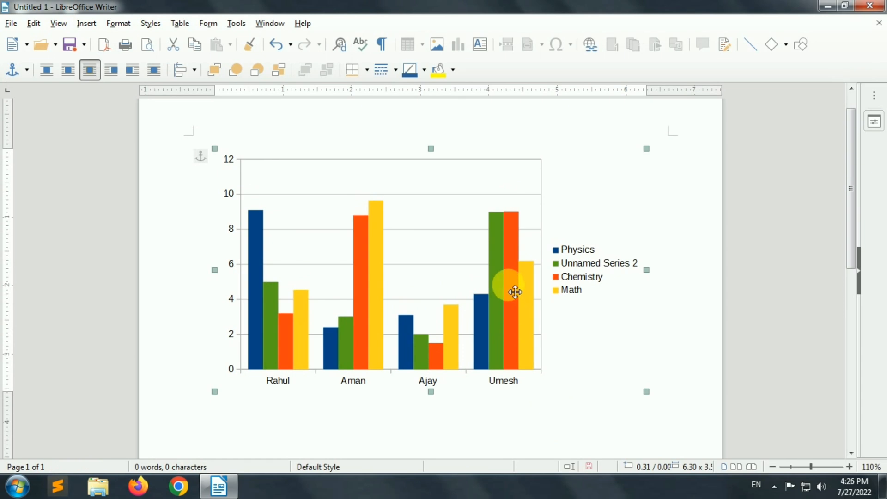
{"action": "left_click", "coordinate": [86, 23]}
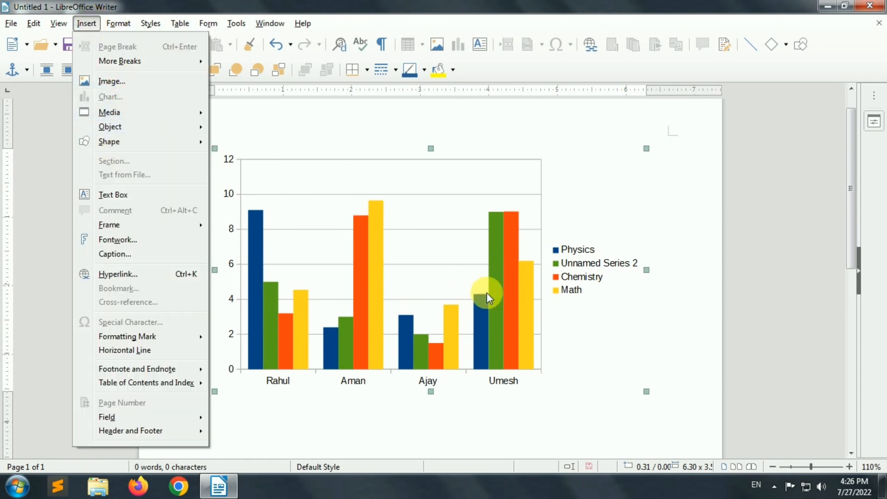
{"action": "left_click", "coordinate": [469, 290]}
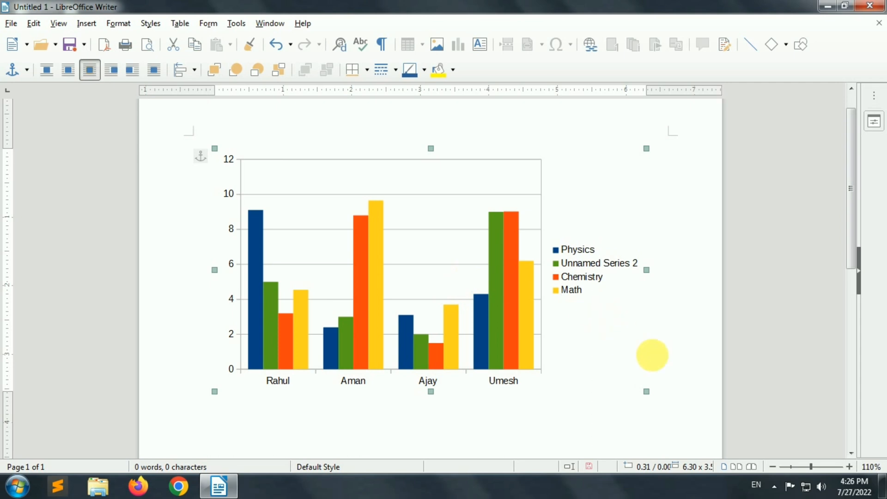
{"action": "left_click", "coordinate": [677, 344]}
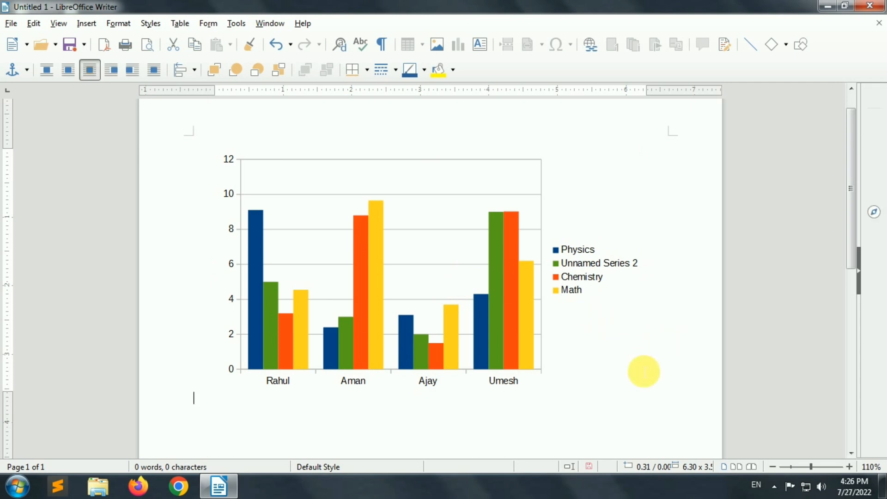
Delete the chart from the document.
{"action": "left_click", "coordinate": [481, 328]}
{"action": "key", "text": "Delete"}
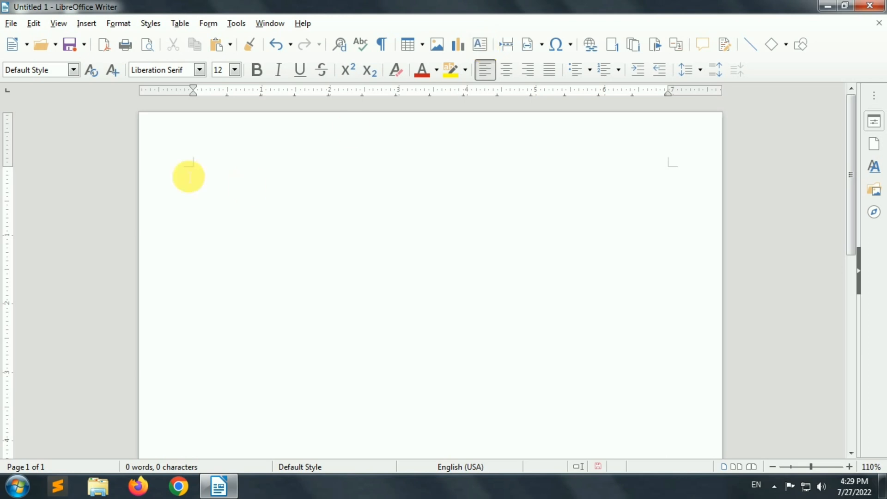
Draw a text box about 1.8 inches wide in the page's upper-left corner and enter the author's name in it.
{"action": "mouse_move", "coordinate": [196, 137]}
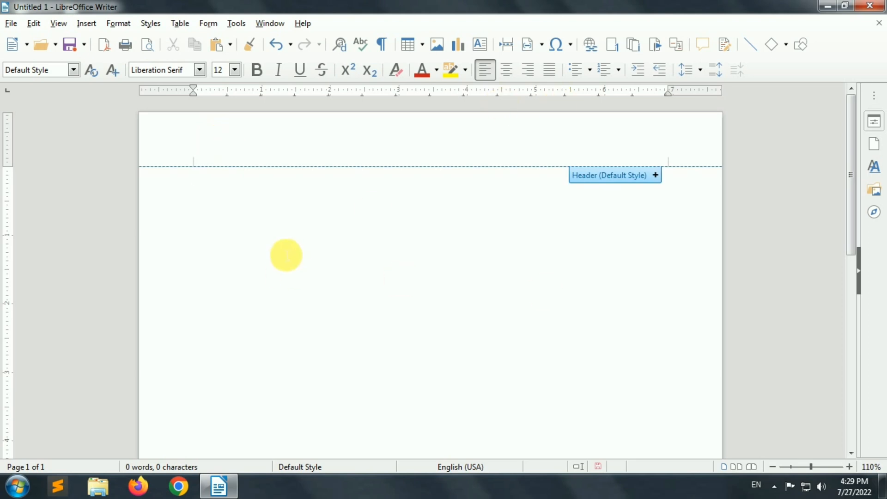
{"action": "left_click", "coordinate": [480, 44]}
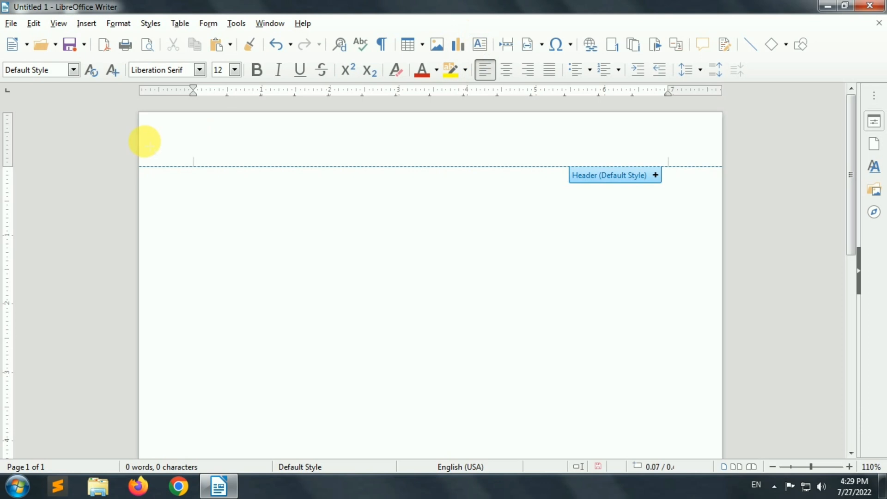
{"action": "left_click_drag", "start_coordinate": [154, 119], "coordinate": [274, 158]}
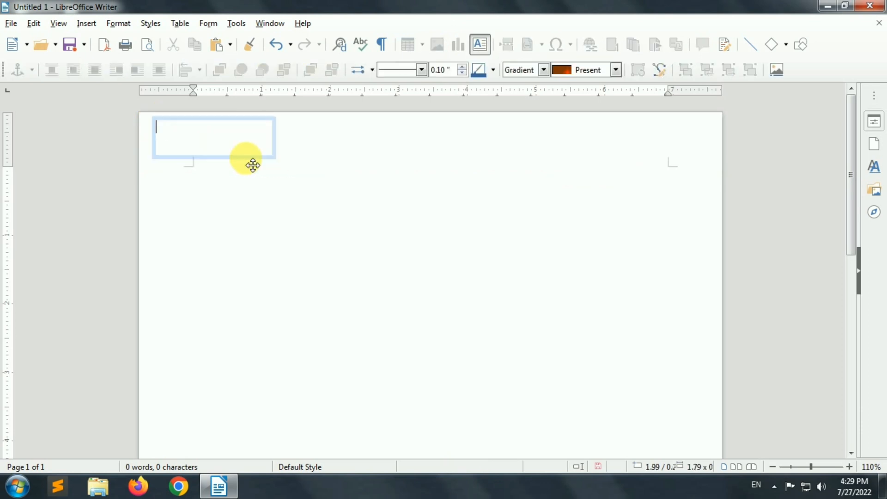
{"action": "left_click", "coordinate": [213, 147]}
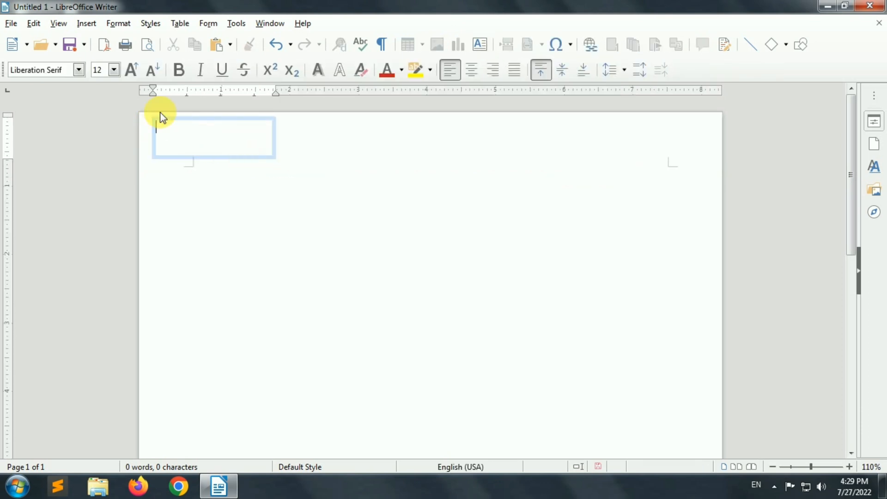
{"action": "type", "text": "RakeshMgs"}
Give the text box a continuous outline with a line width of 0.02".
{"action": "left_click", "coordinate": [243, 208]}
{"action": "left_click", "coordinate": [231, 147]}
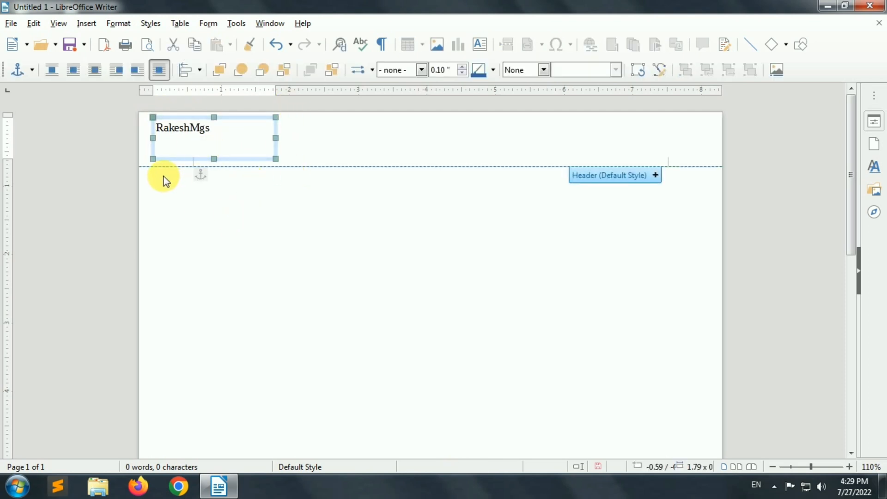
{"action": "left_click", "coordinate": [421, 70]}
{"action": "left_click", "coordinate": [407, 93]}
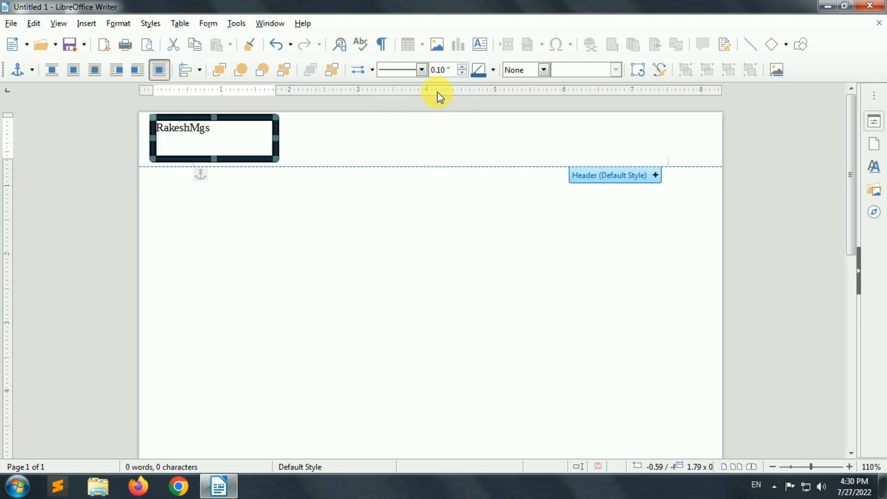
{"action": "left_click", "coordinate": [462, 73]}
{"action": "left_click", "coordinate": [463, 74]}
{"action": "left_click", "coordinate": [462, 73]}
{"action": "left_click", "coordinate": [462, 73]}
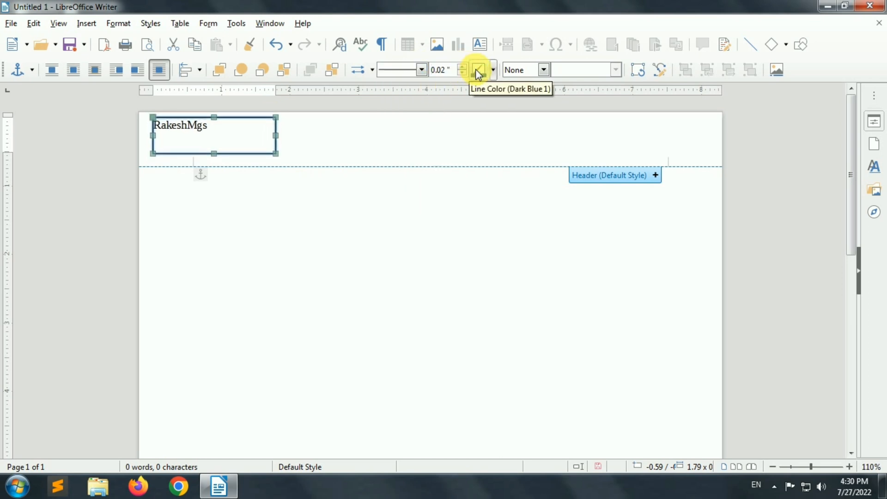
Set the text box's outline color to Red.
{"action": "left_click", "coordinate": [480, 71]}
{"action": "left_click", "coordinate": [493, 71]}
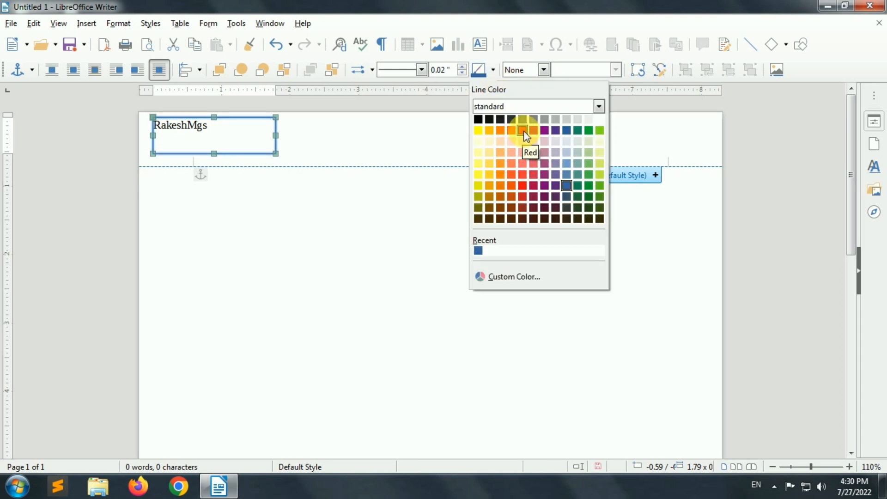
{"action": "left_click", "coordinate": [523, 131]}
Try a Hatching fill on the text box and replace it with a Gradient fill.
{"action": "left_click", "coordinate": [545, 70]}
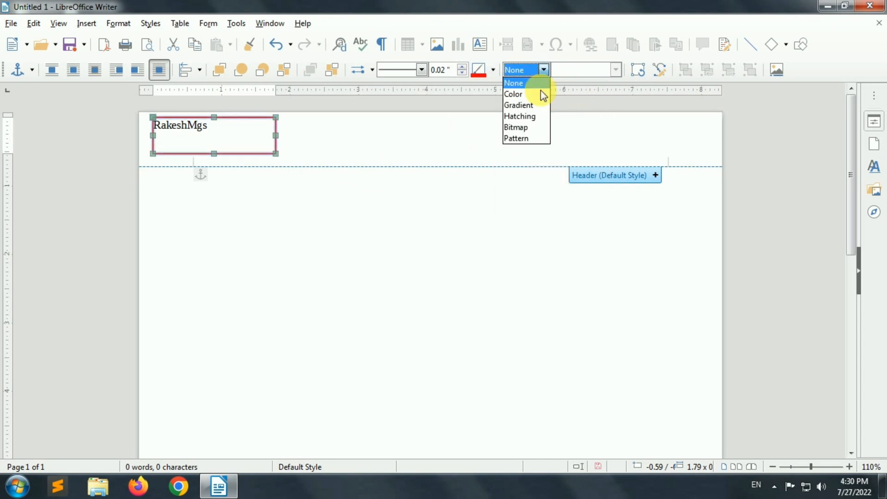
{"action": "left_click", "coordinate": [528, 119]}
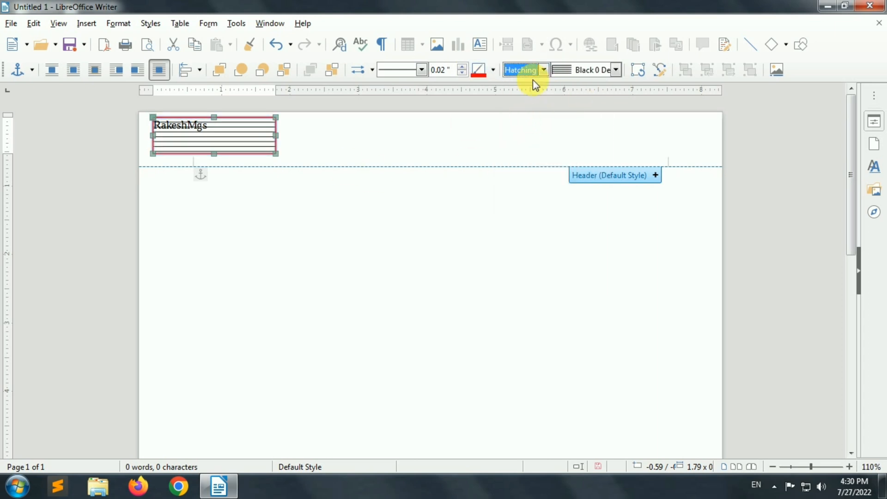
{"action": "left_click", "coordinate": [544, 70]}
{"action": "left_click", "coordinate": [528, 107]}
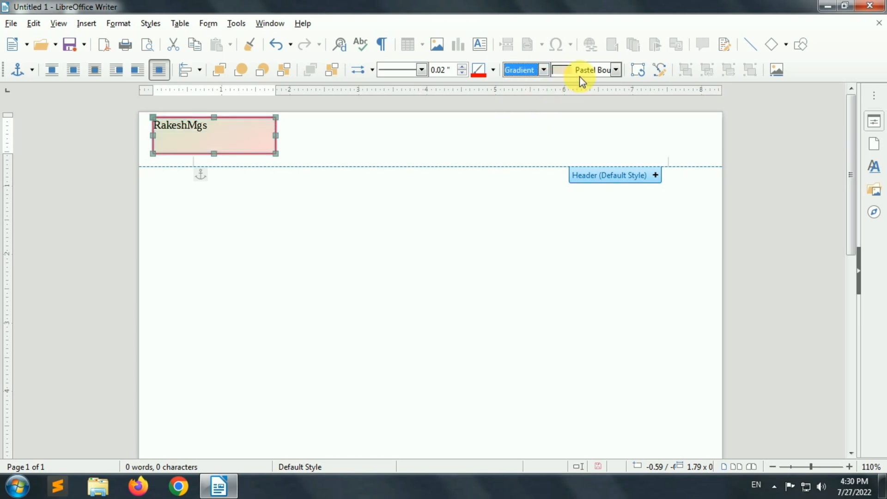
Try the Neon Light gradient among other presets on the text box and settle on Sunshine.
{"action": "left_click", "coordinate": [544, 71]}
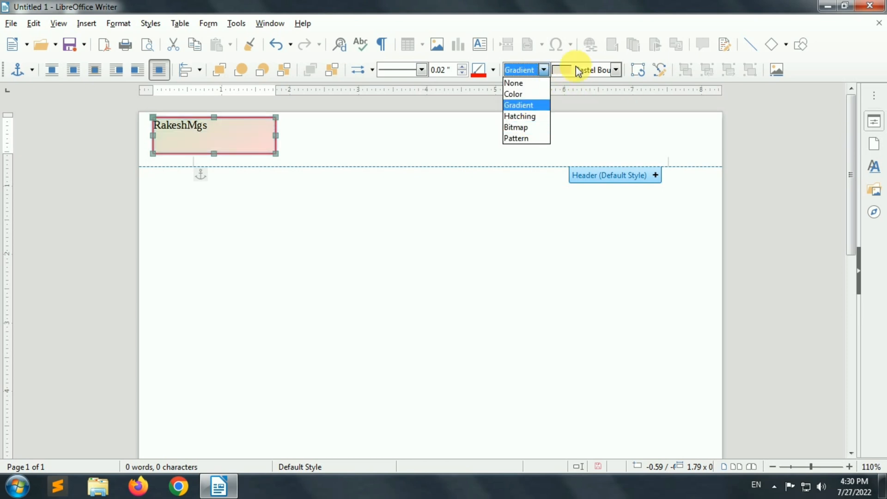
{"action": "left_click", "coordinate": [590, 69]}
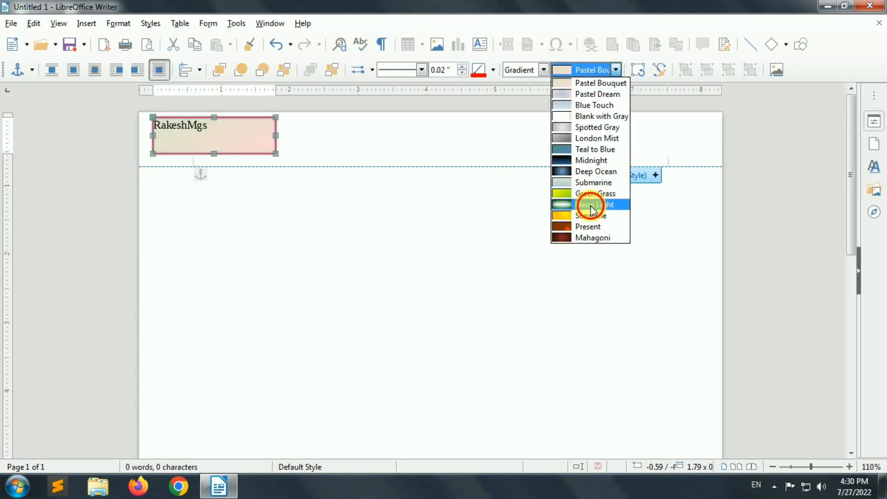
{"action": "left_click", "coordinate": [590, 209]}
{"action": "left_click", "coordinate": [605, 70]}
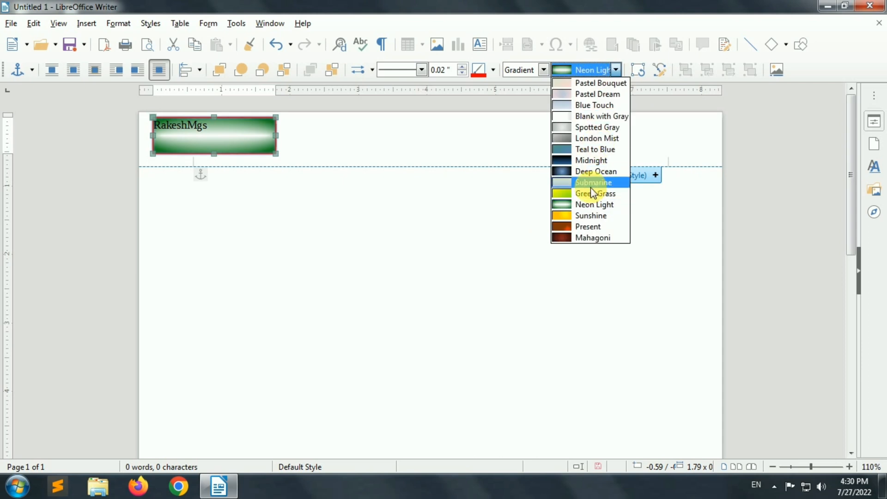
{"action": "left_click", "coordinate": [589, 181]}
{"action": "left_click", "coordinate": [601, 76]}
{"action": "left_click", "coordinate": [589, 128]}
{"action": "left_click", "coordinate": [432, 238]}
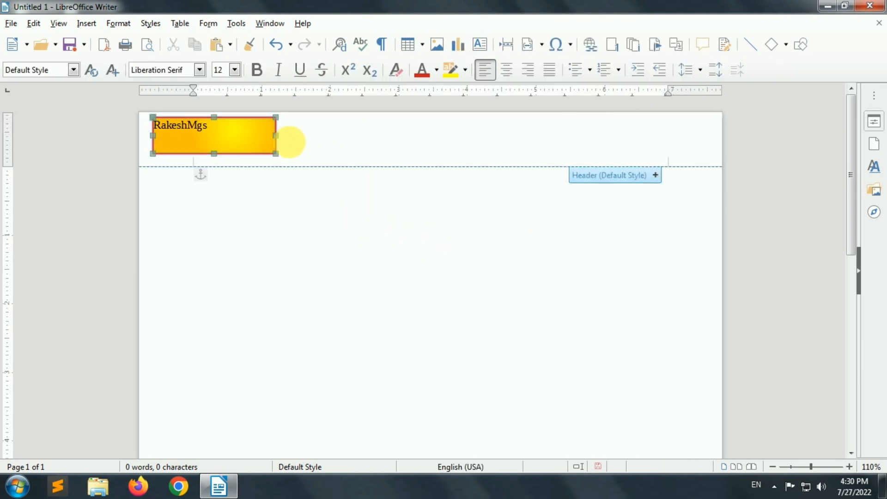
Delete the gradient-filled text box from the page.
{"action": "left_click", "coordinate": [277, 144]}
{"action": "key", "text": "Delete"}
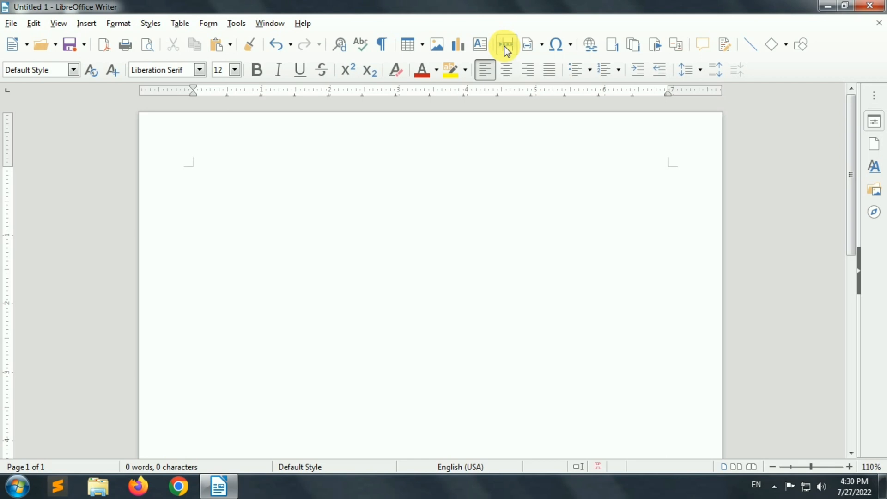
Open Microsoft Office Word 2007 and generate sample paragraphs in the blank document with =rand().
{"action": "left_click", "coordinate": [17, 487]}
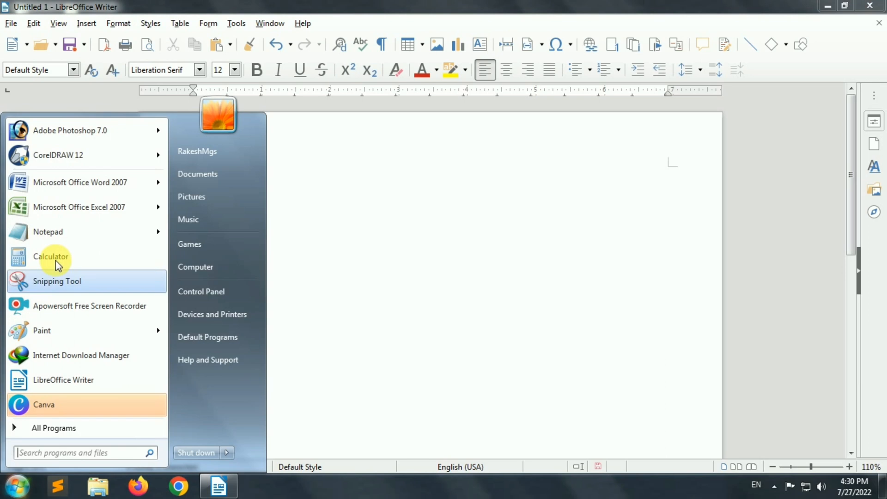
{"action": "left_click", "coordinate": [91, 182]}
{"action": "type", "text": "=ra"}
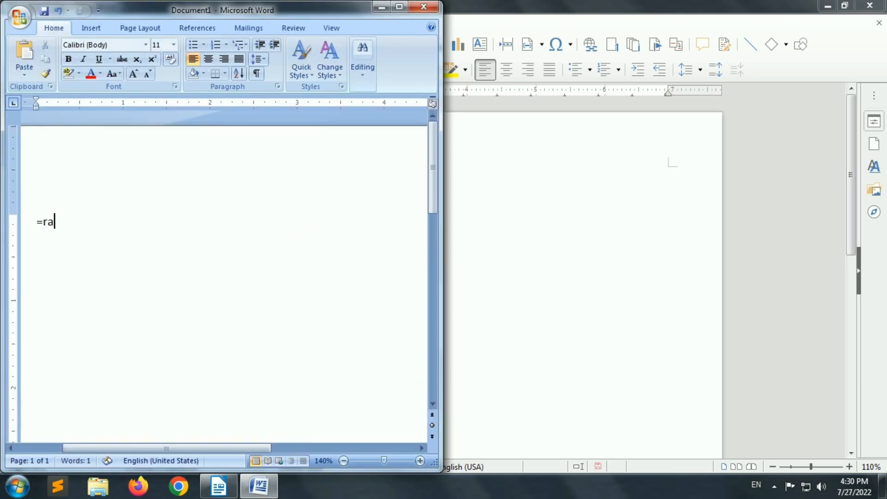
{"action": "type", "text": "nd()"}
{"action": "key", "text": "Return"}
Copy all the generated sample text and paste it into the empty LibreOffice Writer document.
{"action": "key", "text": "ctrl+a"}
{"action": "key", "text": "ctrl+c"}
{"action": "left_click", "coordinate": [529, 214]}
{"action": "key", "text": "ctrl+v"}
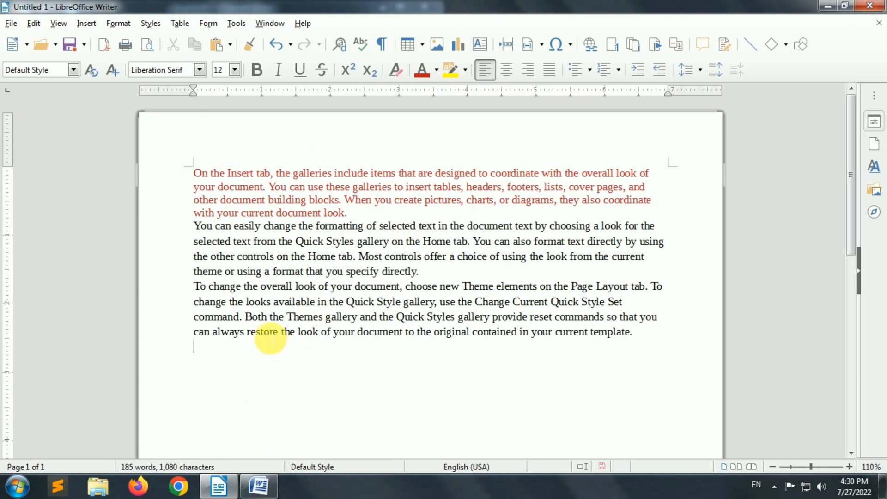
Set the first pasted paragraph's font color to automatic black.
{"action": "left_click_drag", "start_coordinate": [356, 212], "coordinate": [168, 174]}
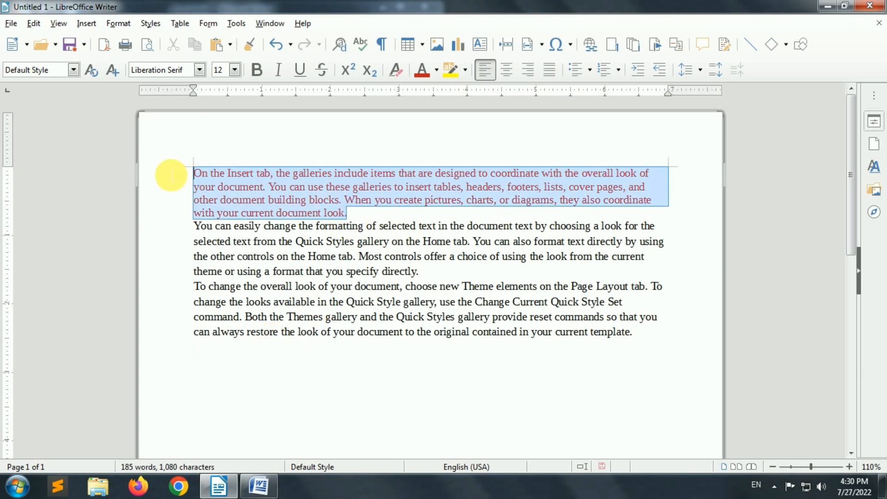
{"action": "left_click", "coordinate": [436, 73]}
{"action": "left_click", "coordinate": [443, 109]}
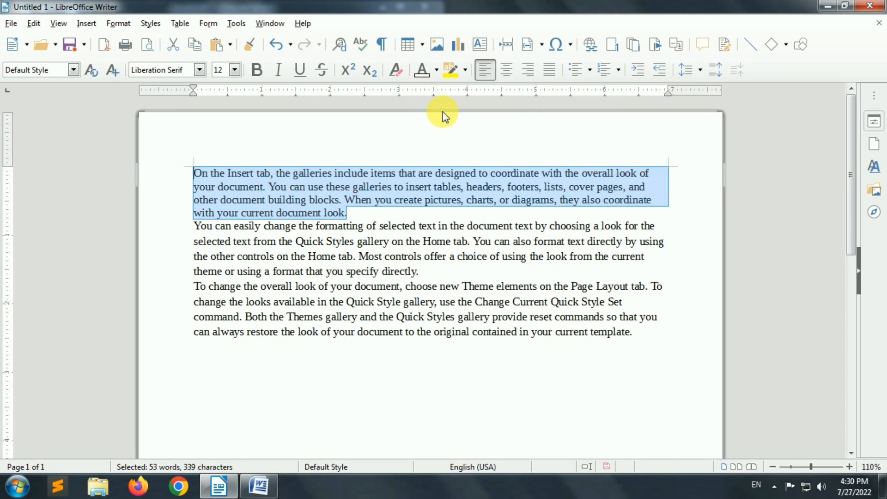
{"action": "left_click", "coordinate": [452, 192]}
{"action": "left_click", "coordinate": [446, 262]}
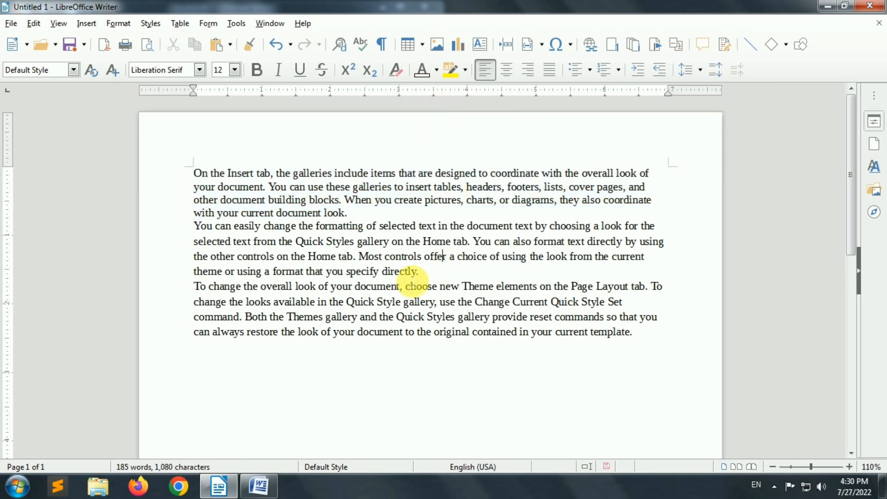
Insert a page break before the paragraph beginning "You can easily change the formatting" and review both pages.
{"action": "left_click_drag", "start_coordinate": [193, 227], "coordinate": [456, 242]}
{"action": "left_click", "coordinate": [455, 241]}
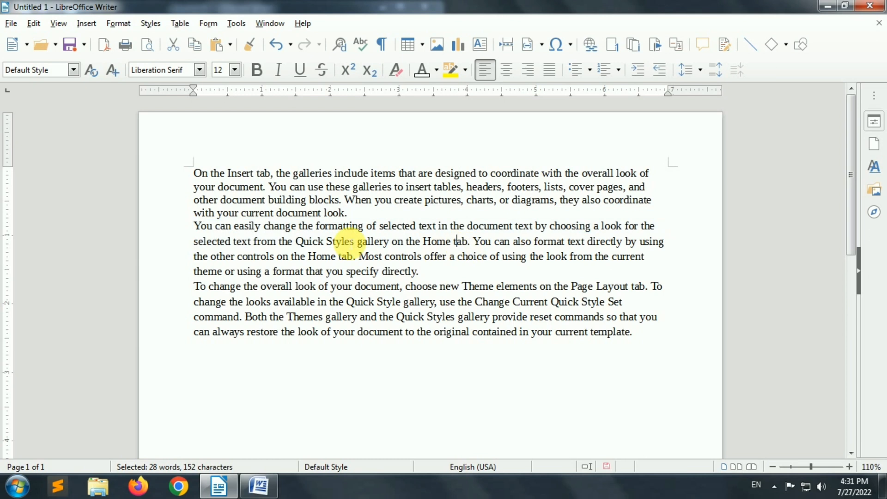
{"action": "scroll", "coordinate": [411, 328], "scroll_direction": "down", "scroll_amount": 6, "text": "ctrl"}
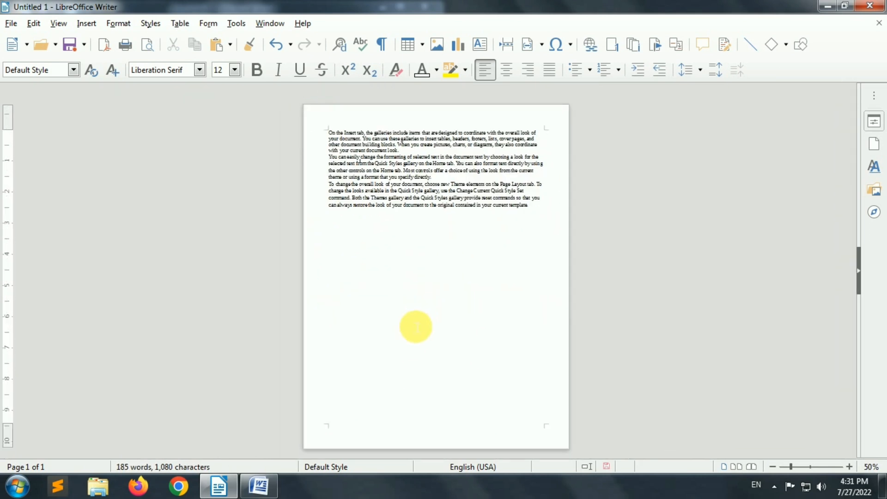
{"action": "scroll", "coordinate": [413, 328], "scroll_direction": "up", "scroll_amount": 6, "text": "ctrl"}
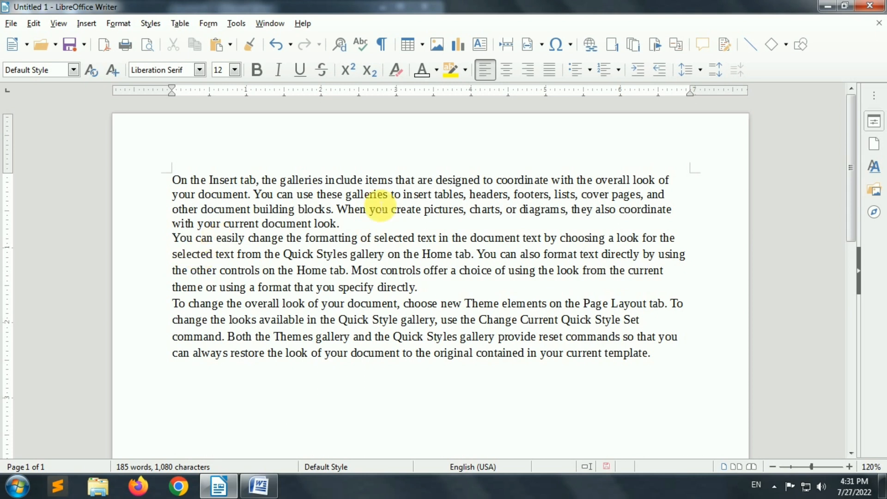
{"action": "left_click", "coordinate": [511, 42]}
{"action": "scroll", "coordinate": [333, 332], "scroll_direction": "down", "scroll_amount": 3}
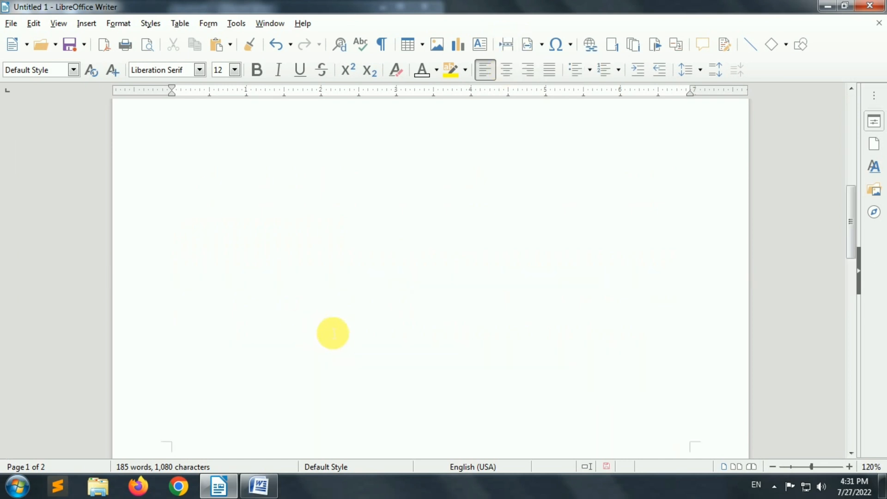
{"action": "scroll", "coordinate": [368, 345], "scroll_direction": "up", "scroll_amount": 3}
{"action": "scroll", "coordinate": [370, 343], "scroll_direction": "down", "scroll_amount": 8}
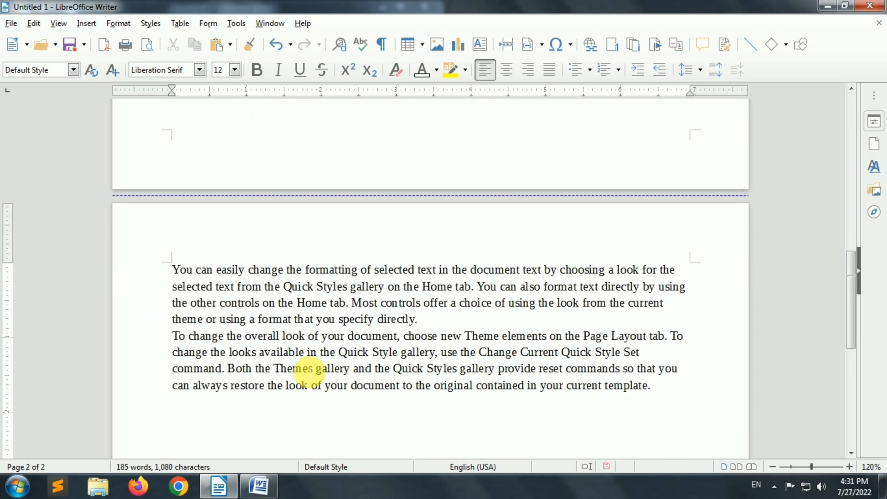
{"action": "scroll", "coordinate": [217, 193], "scroll_direction": "up", "scroll_amount": 1}
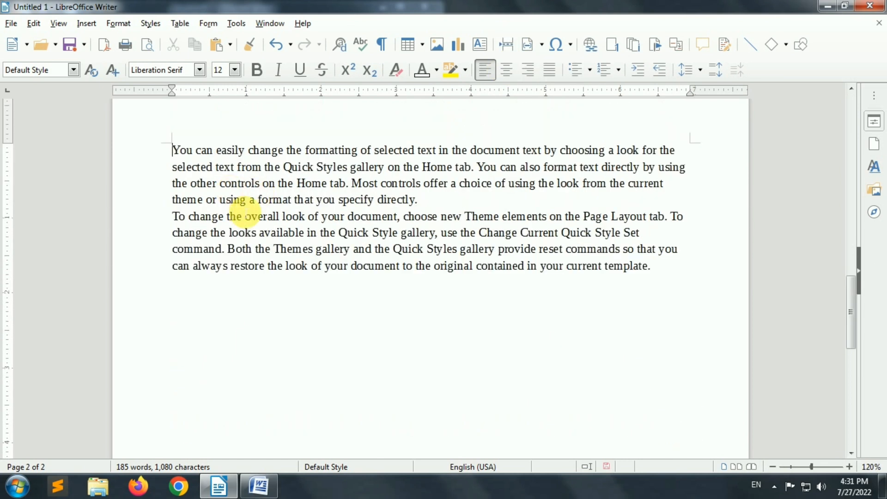
{"action": "scroll", "coordinate": [257, 234], "scroll_direction": "up", "scroll_amount": 12}
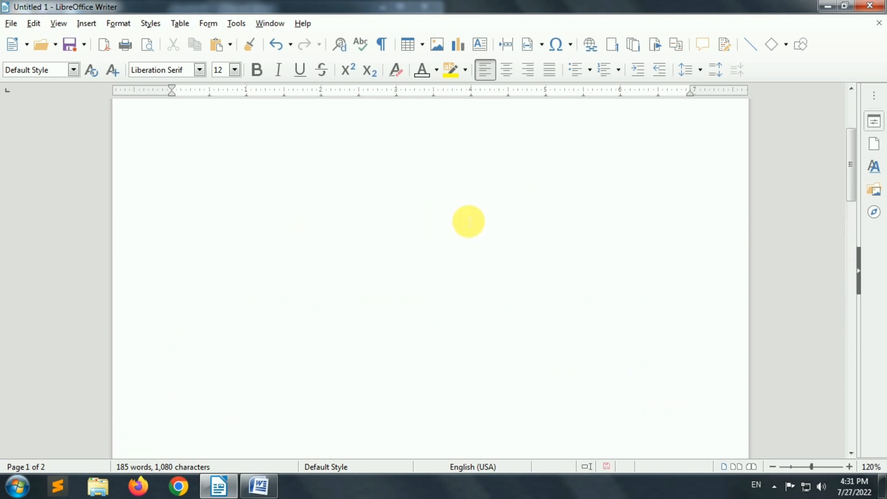
{"action": "scroll", "coordinate": [436, 212], "scroll_direction": "up", "scroll_amount": 5}
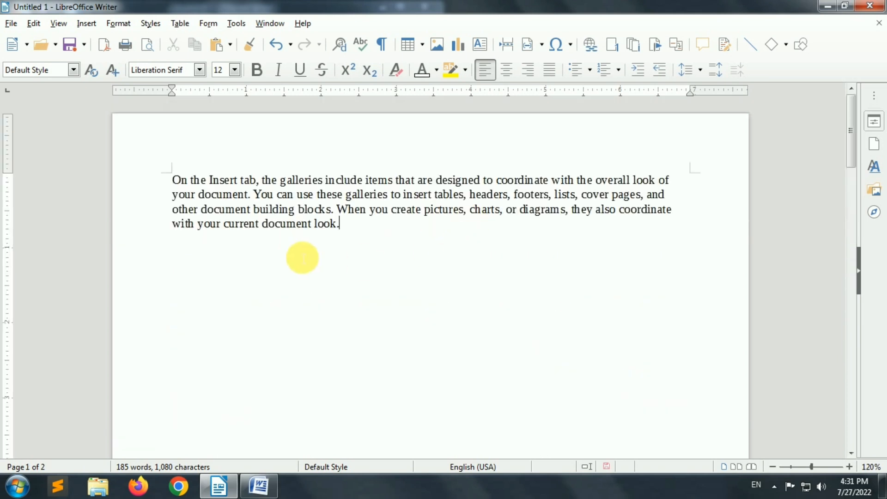
Remove the page break so the second paragraph continues on the first paragraph's last line.
{"action": "key", "text": "Delete"}
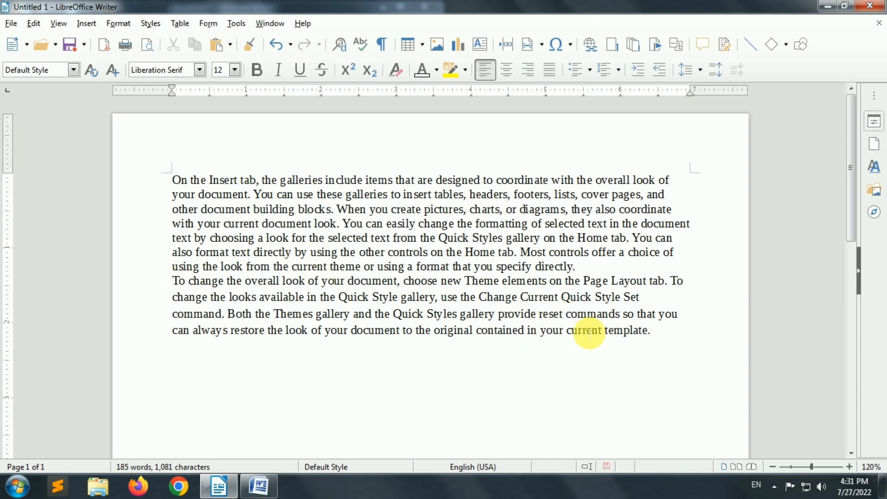
{"action": "scroll", "coordinate": [546, 331], "scroll_direction": "down", "scroll_amount": 8}
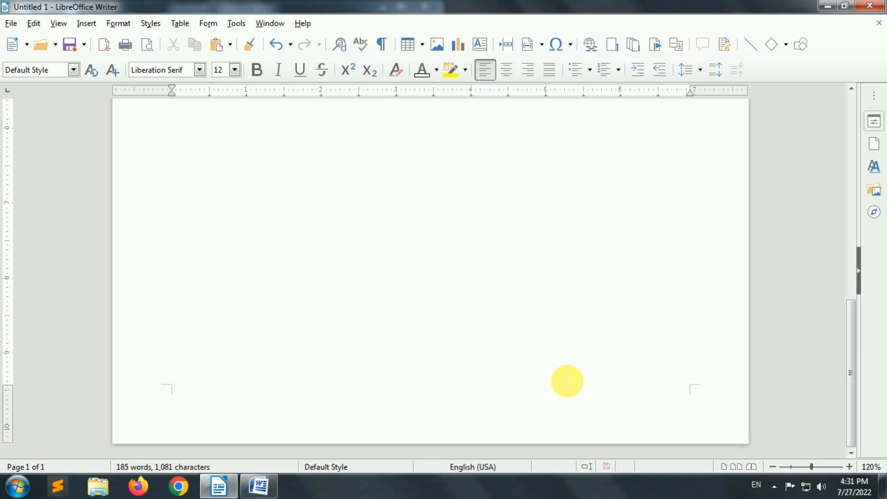
{"action": "scroll", "coordinate": [545, 367], "scroll_direction": "up", "scroll_amount": 10}
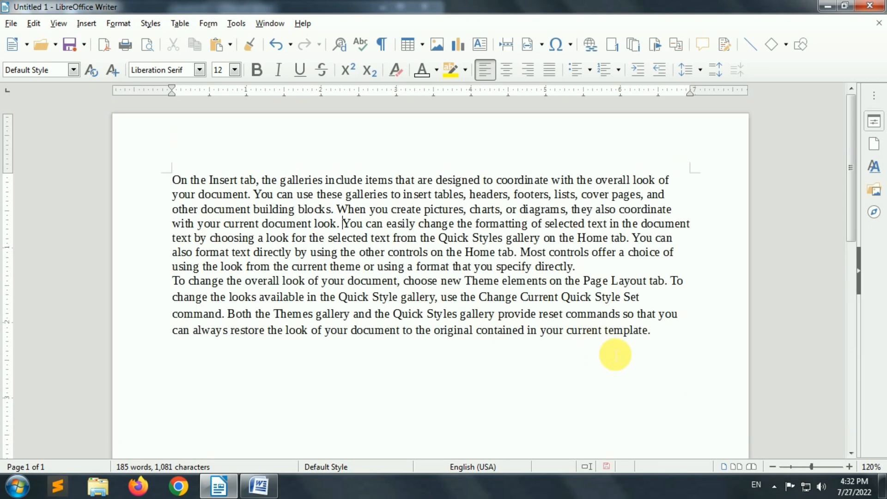
Try a Page Number field on a new line below the text and undo it.
{"action": "left_click_drag", "start_coordinate": [681, 342], "coordinate": [178, 180]}
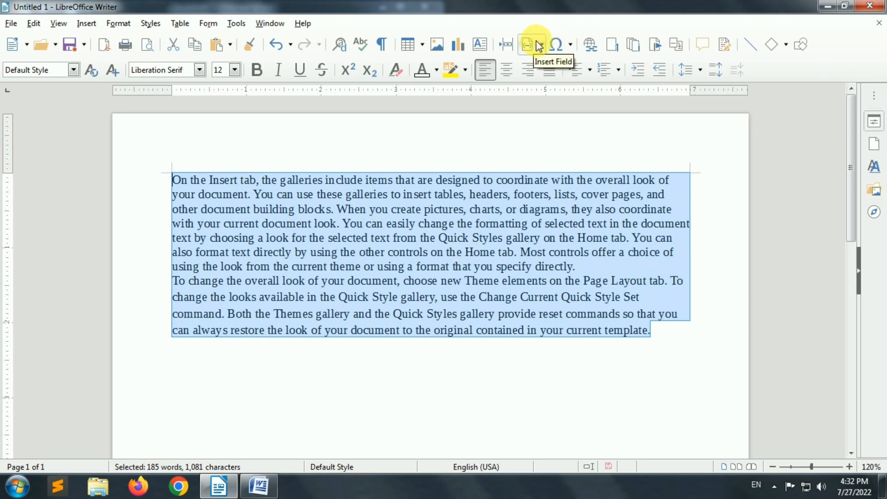
{"action": "left_click", "coordinate": [683, 378]}
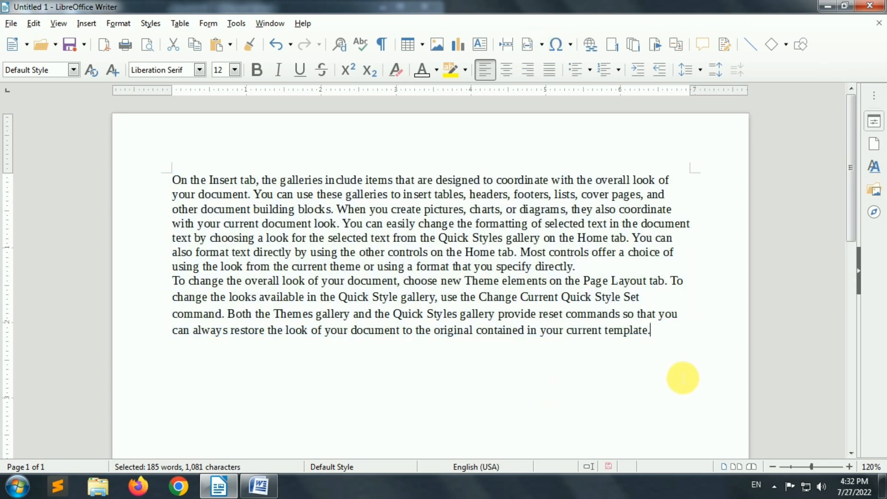
{"action": "left_click", "coordinate": [542, 45]}
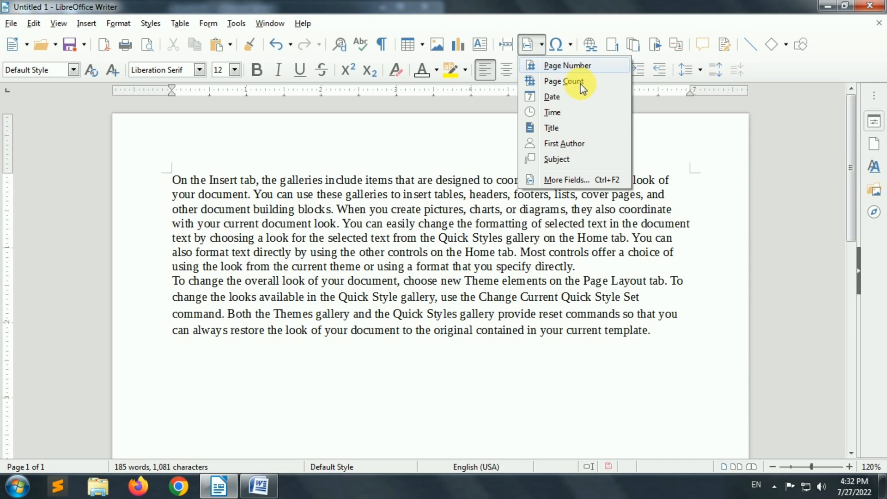
{"action": "left_click", "coordinate": [560, 64]}
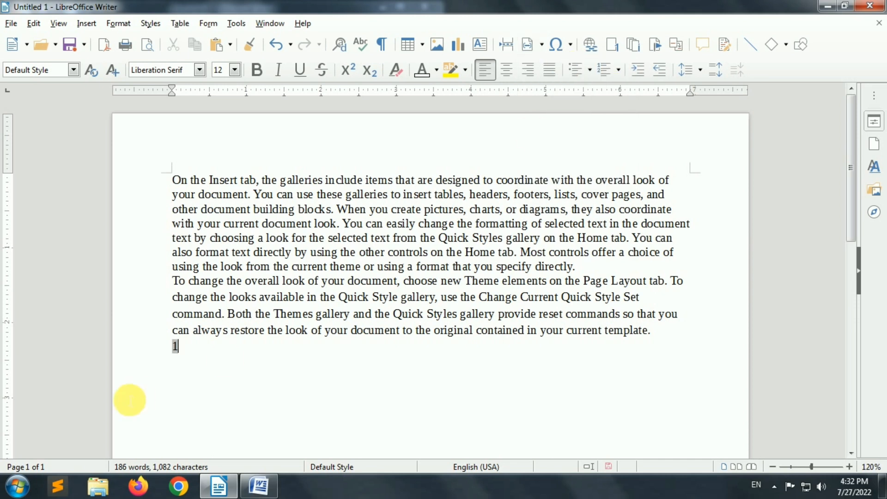
{"action": "key", "text": "ctrl+z"}
Try a Date field and a Time field in turn on the line below the text, removing each one.
{"action": "left_click", "coordinate": [543, 46]}
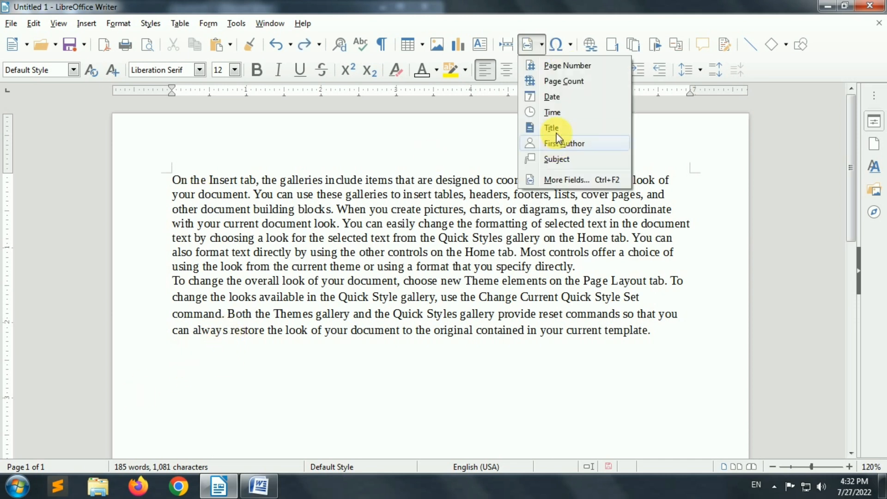
{"action": "left_click", "coordinate": [554, 94]}
{"action": "key", "text": "ctrl+z"}
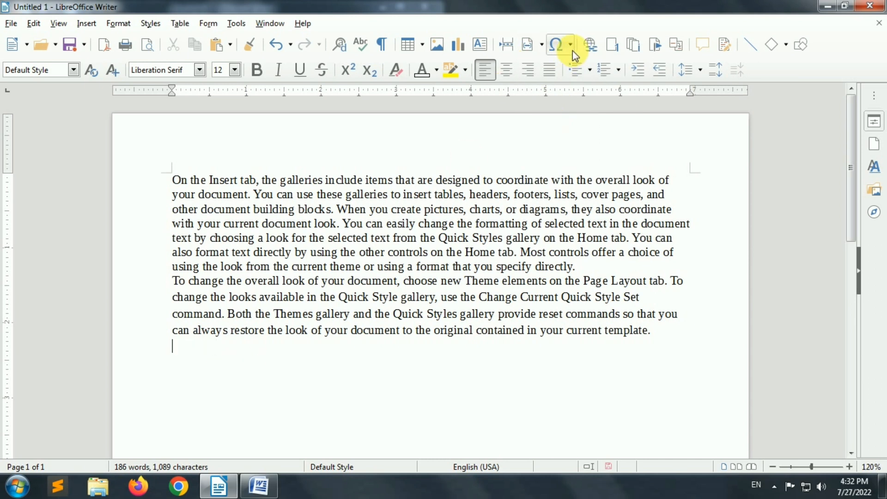
{"action": "left_click", "coordinate": [541, 45]}
{"action": "left_click", "coordinate": [553, 112]}
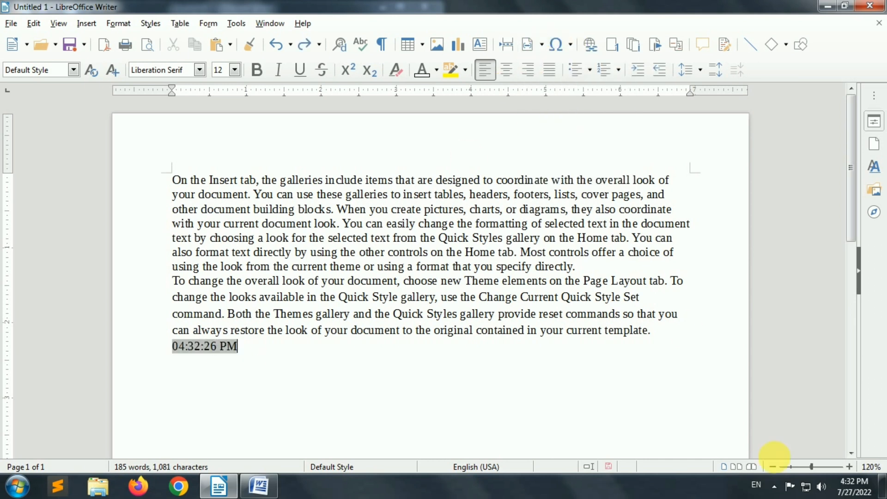
{"action": "key", "text": "BackSpace"}
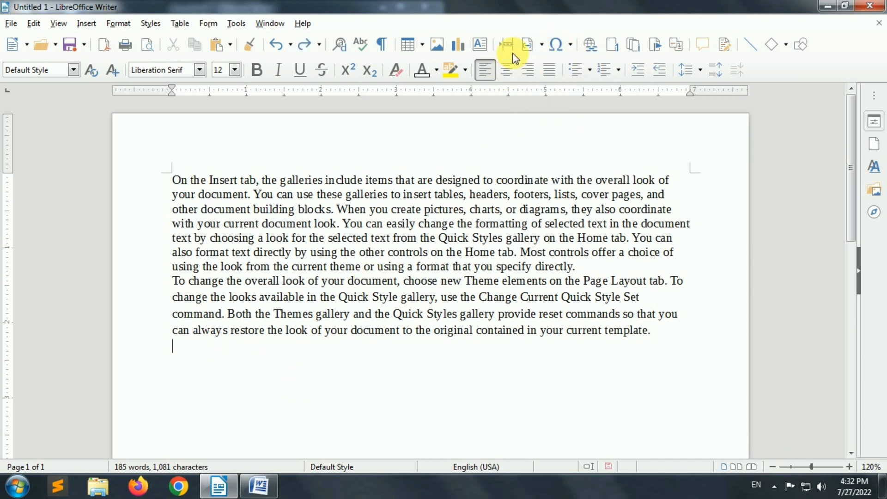
Try inserting a First Author field below the text and undo the last change.
{"action": "left_click", "coordinate": [541, 45]}
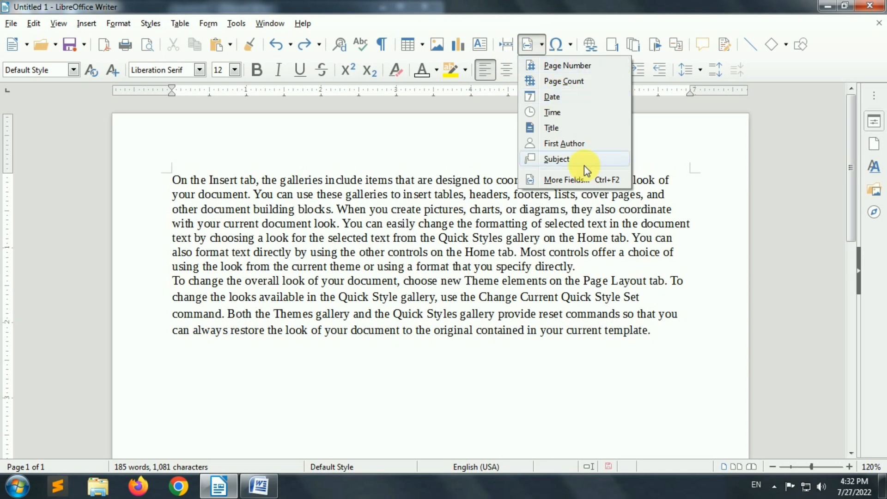
{"action": "left_click", "coordinate": [577, 144]}
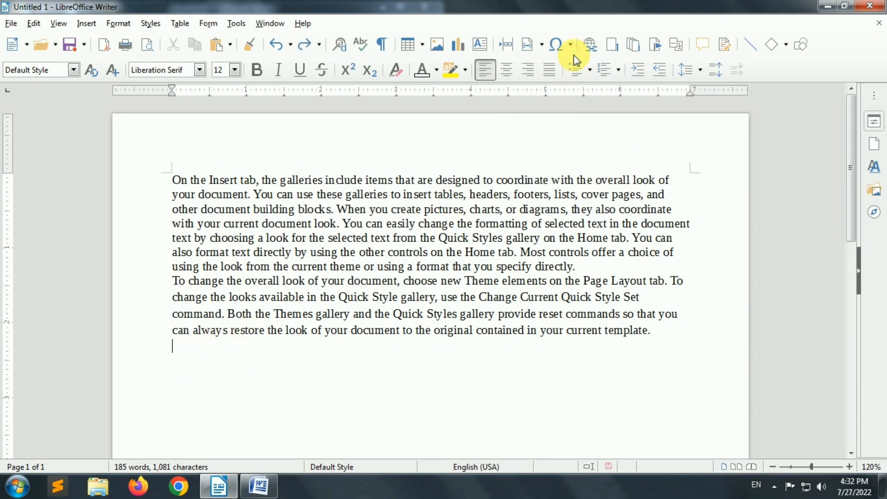
{"action": "left_click", "coordinate": [276, 44]}
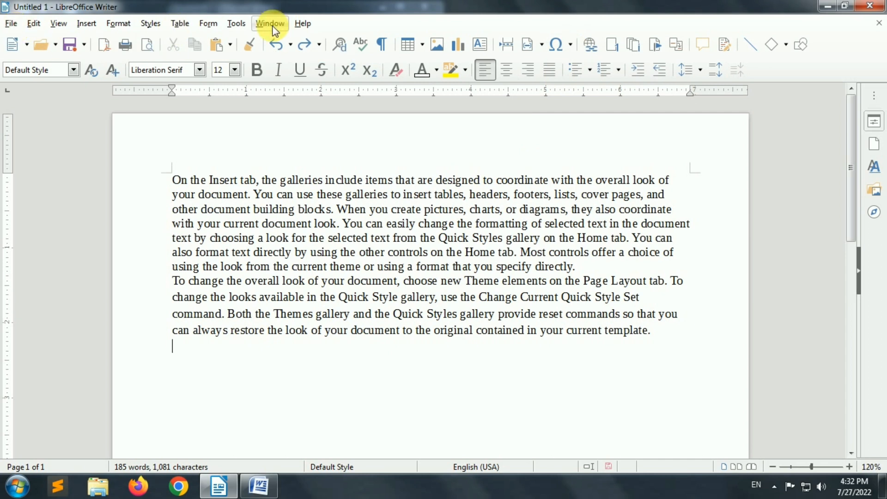
{"action": "left_click", "coordinate": [236, 23]}
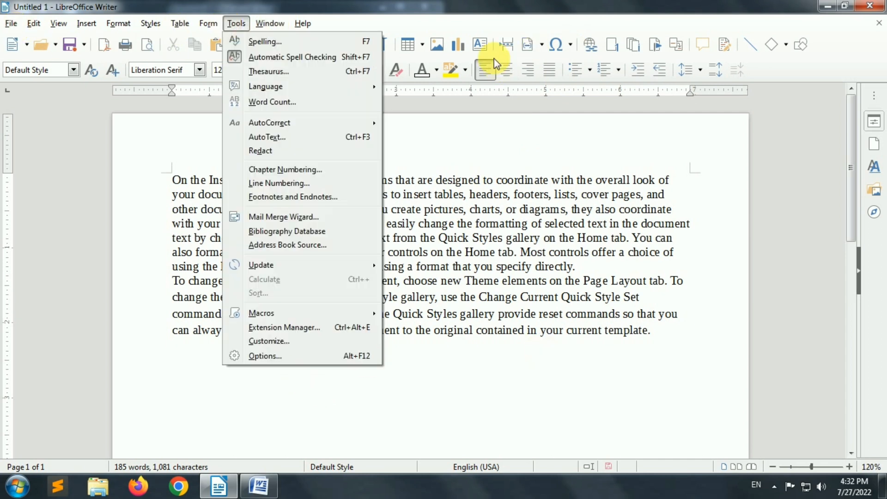
{"action": "left_click", "coordinate": [536, 49]}
Open the full Fields dialog and examine document field types including Chapter, Date, Paragraph Signature, Statistics, Templates and Time.
{"action": "left_click", "coordinate": [541, 45]}
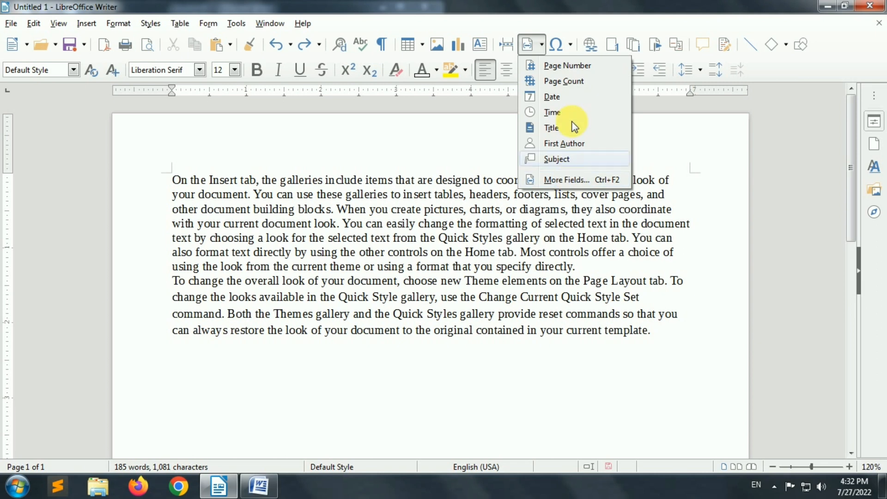
{"action": "left_click", "coordinate": [576, 180]}
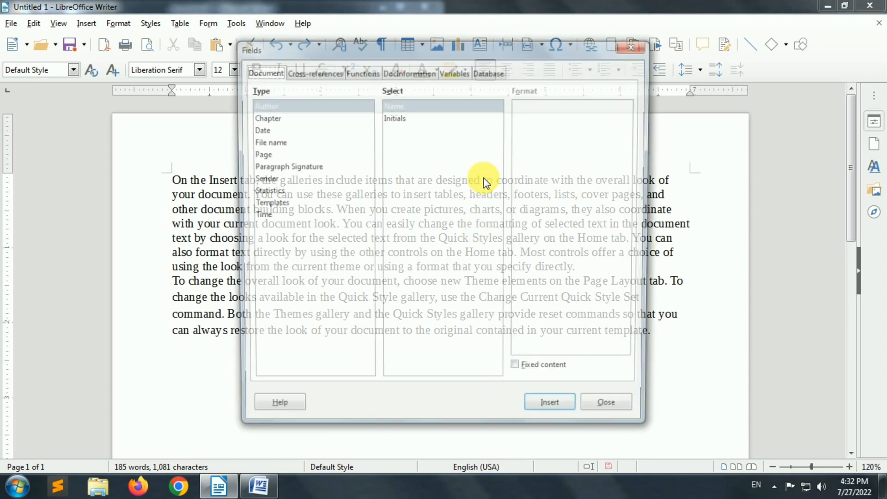
{"action": "left_click", "coordinate": [272, 117]}
{"action": "left_click", "coordinate": [272, 129]}
{"action": "left_click", "coordinate": [276, 166]}
{"action": "left_click", "coordinate": [272, 190]}
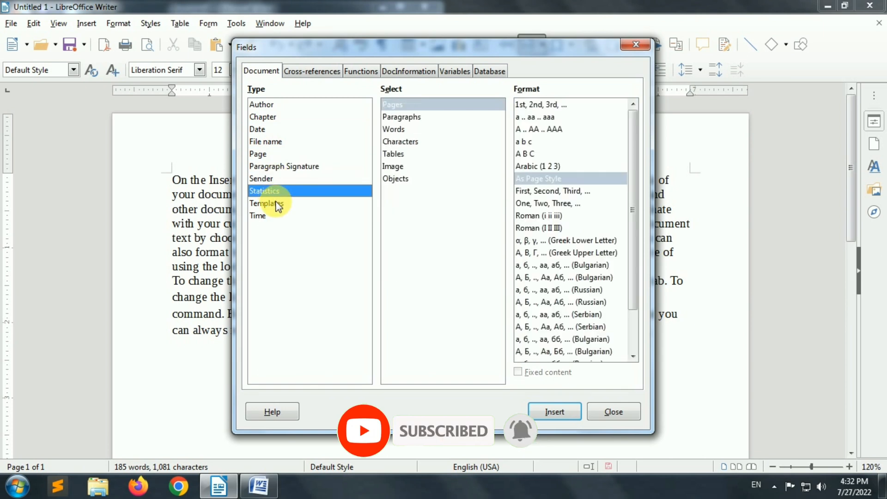
{"action": "left_click", "coordinate": [272, 204]}
{"action": "left_click", "coordinate": [272, 216]}
Examine the Insert Reference and Numbered Paragraphs cross-reference types with their reference formats, and close the dialog without inserting anything.
{"action": "left_click", "coordinate": [295, 72]}
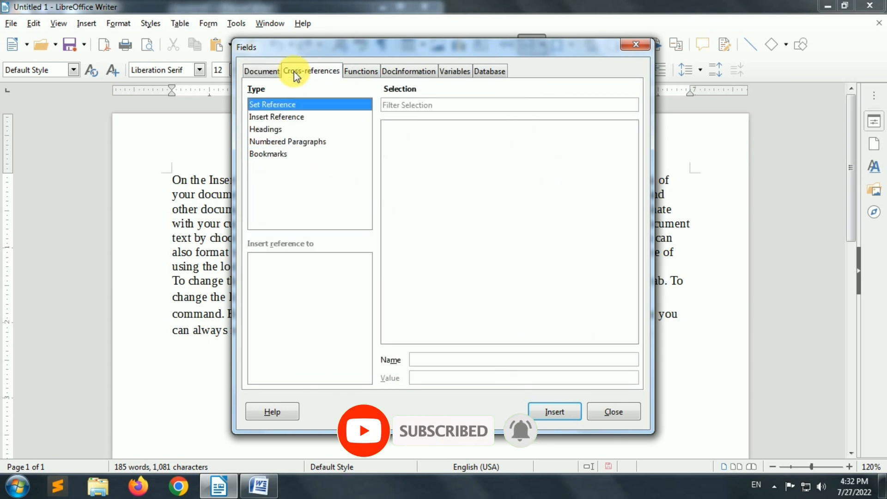
{"action": "left_click", "coordinate": [307, 117]}
{"action": "left_click", "coordinate": [287, 142]}
{"action": "left_click", "coordinate": [272, 284]}
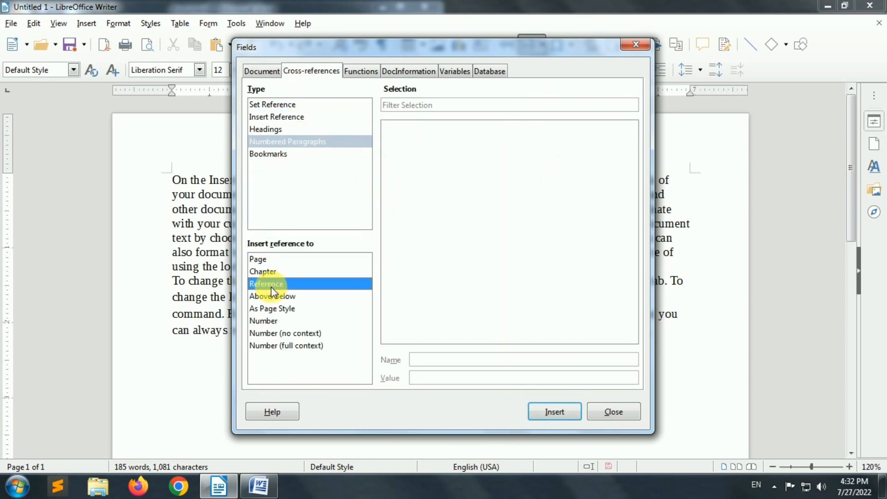
{"action": "left_click", "coordinate": [268, 321]}
{"action": "left_click", "coordinate": [614, 412]}
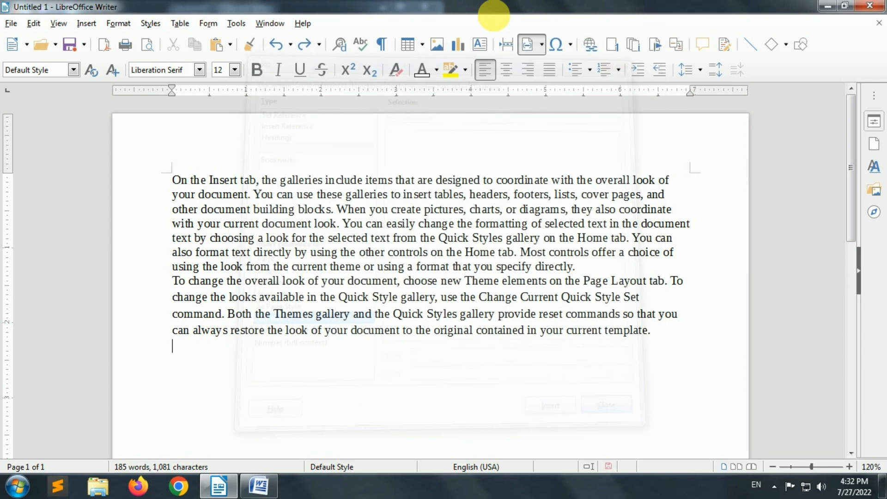
Examine the quick list of insertable fields and the list of favorite special characters without inserting anything.
{"action": "left_click", "coordinate": [536, 48]}
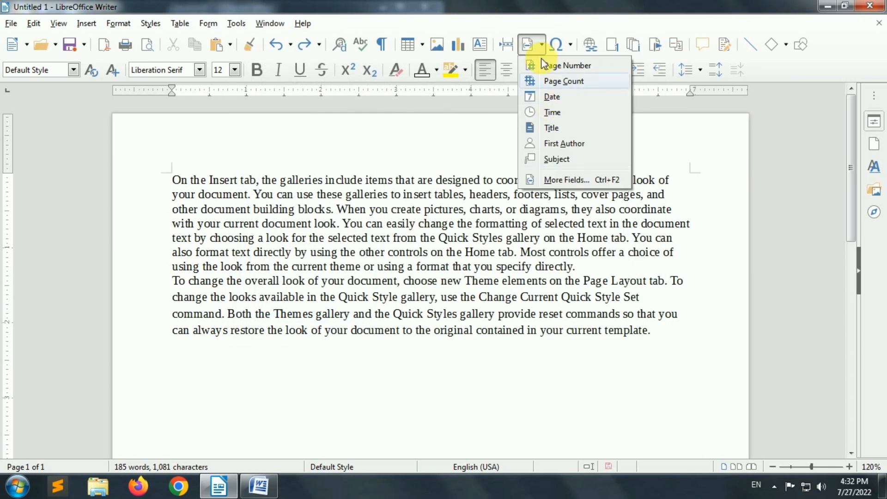
{"action": "left_click", "coordinate": [572, 44]}
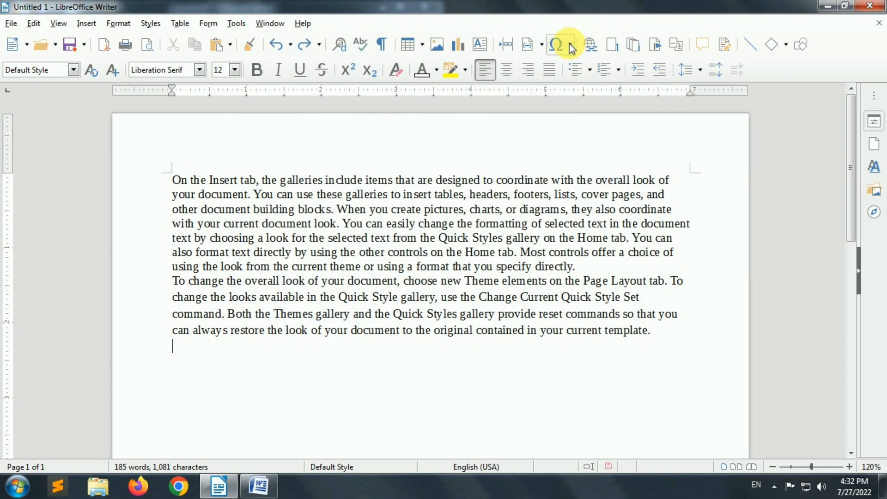
{"action": "left_click", "coordinate": [570, 45]}
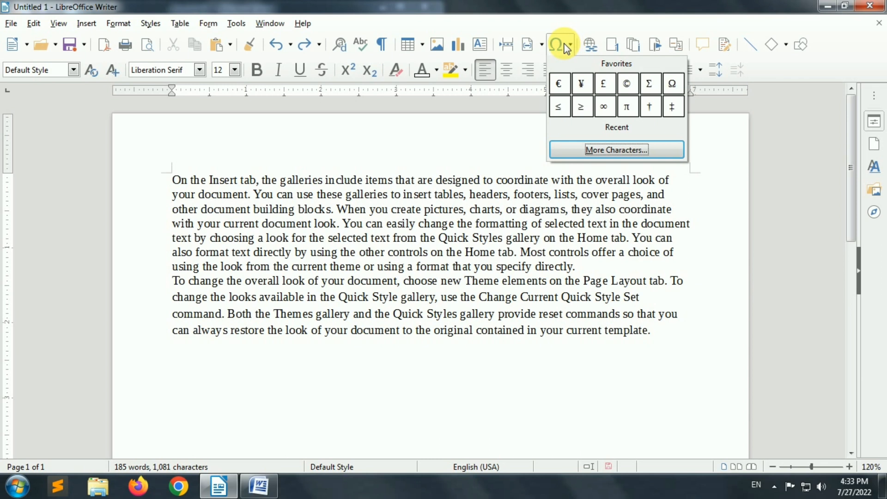
{"action": "left_click", "coordinate": [562, 52]}
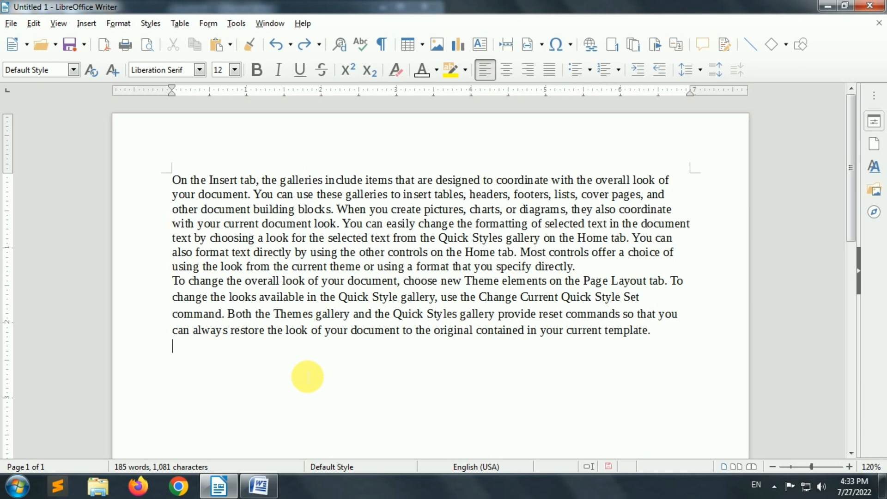
{"action": "left_click", "coordinate": [573, 46]}
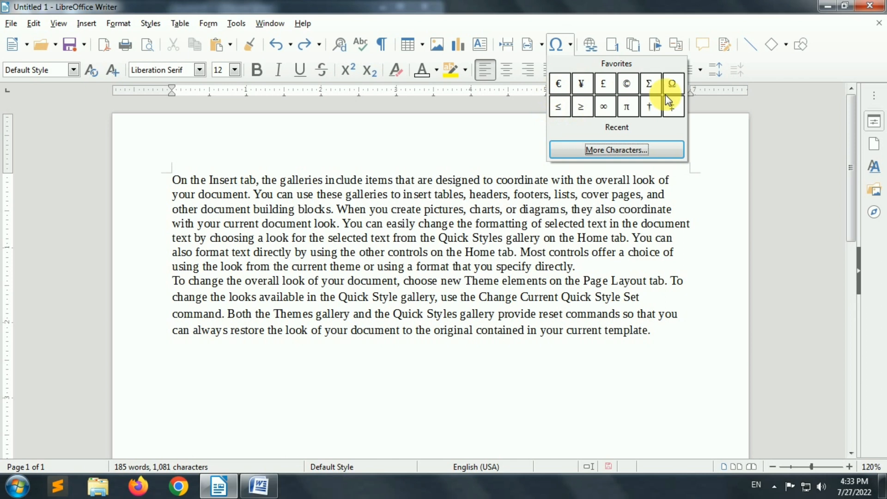
Open the full Special Characters dialog and examine the Liberation Serif characters and their codes, including Latin capital letter R with stroke.
{"action": "left_click", "coordinate": [620, 147]}
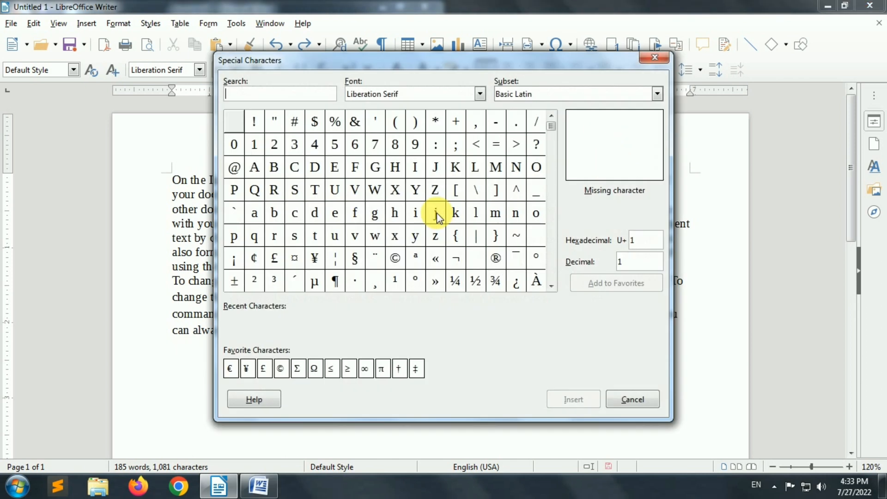
{"action": "left_click_drag", "start_coordinate": [438, 56], "coordinate": [675, 63]}
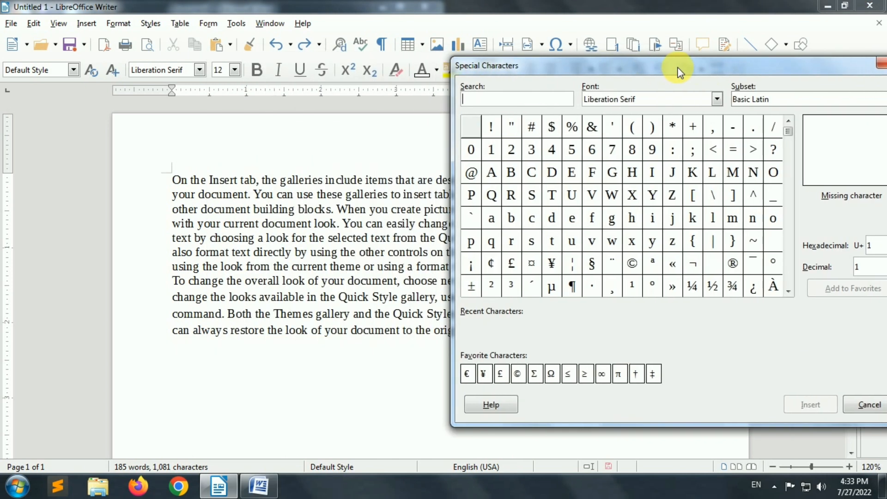
{"action": "left_click_drag", "start_coordinate": [788, 132], "coordinate": [788, 165]}
{"action": "left_click", "coordinate": [691, 175]}
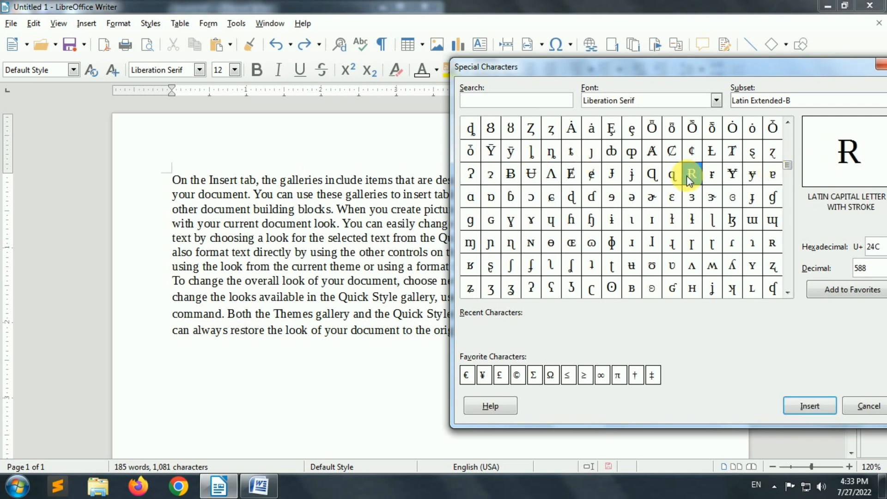
{"action": "left_click_drag", "start_coordinate": [714, 67], "coordinate": [657, 57]}
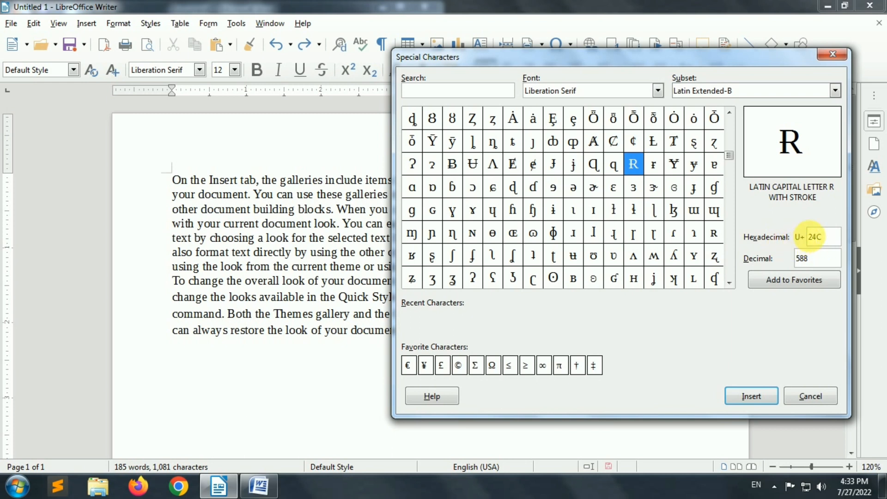
{"action": "left_click_drag", "start_coordinate": [728, 159], "coordinate": [729, 181]}
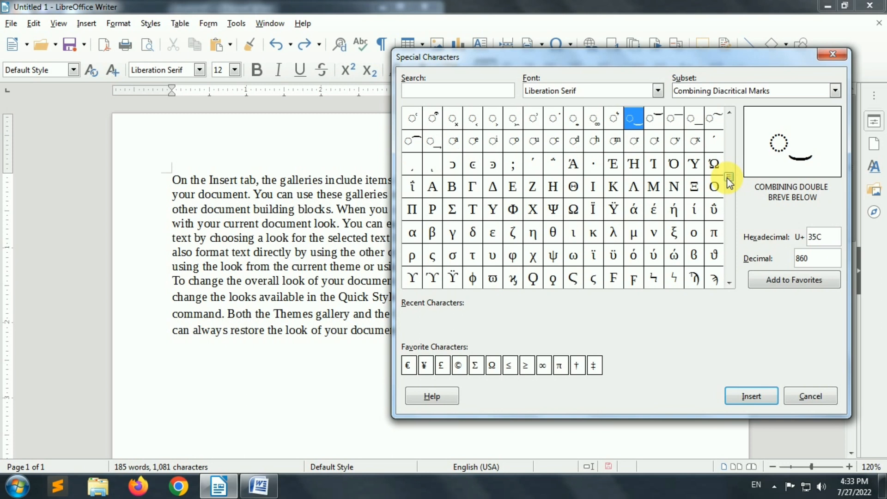
Set the font in the Special Characters dialog to Kruti Dev 010.
{"action": "left_click_drag", "start_coordinate": [729, 182], "coordinate": [2, 170]}
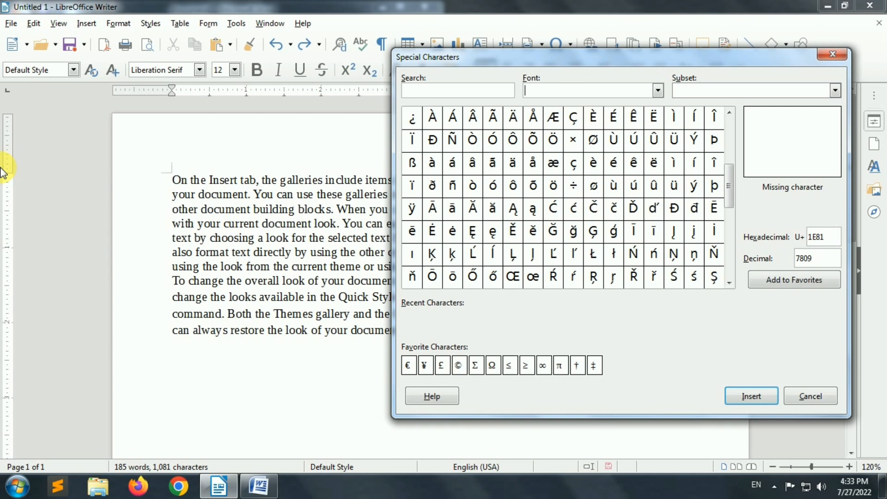
{"action": "type", "text": "Kruti "}
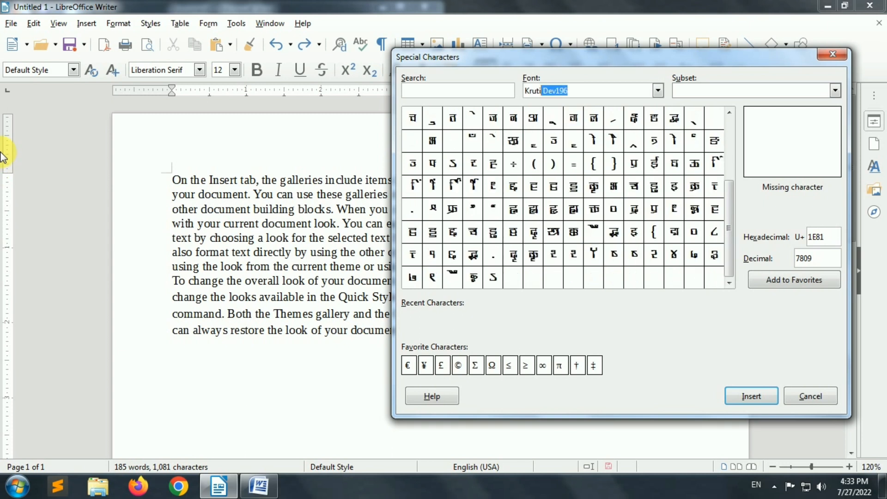
{"action": "type", "text": "Dev196"}
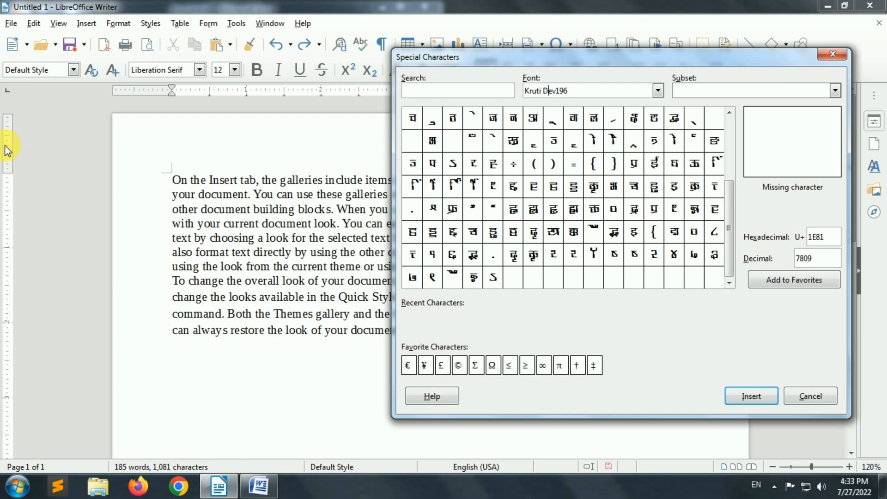
{"action": "left_click_drag", "start_coordinate": [733, 234], "coordinate": [730, 172]}
{"action": "left_click_drag", "start_coordinate": [556, 91], "coordinate": [593, 92]}
{"action": "left_click", "coordinate": [594, 95]}
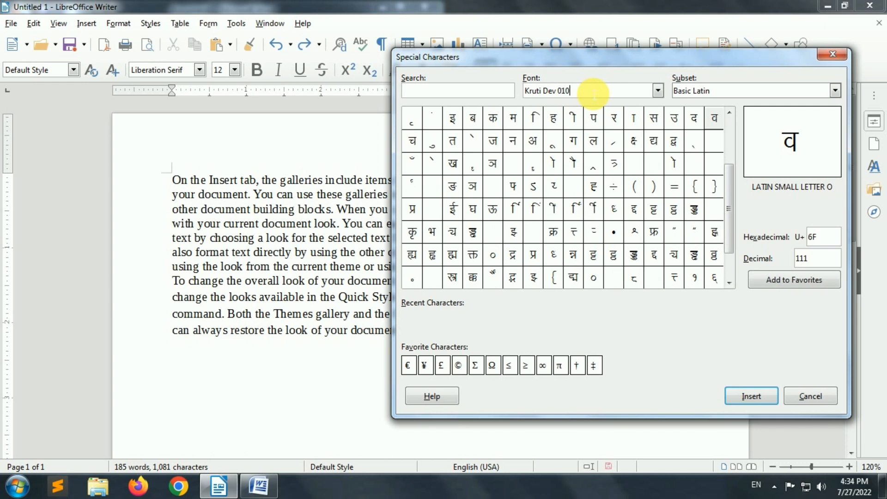
Insert the Kruti Dev 010 character with hexadecimal code E4 on the line below the text, and delete it again.
{"action": "left_click_drag", "start_coordinate": [730, 195], "coordinate": [729, 158]}
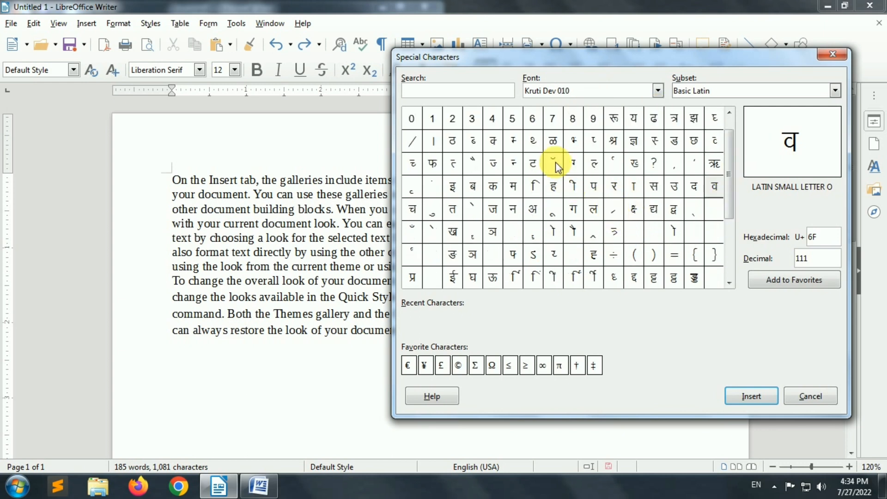
{"action": "left_click", "coordinate": [730, 181]}
{"action": "left_click_drag", "start_coordinate": [730, 181], "coordinate": [734, 219]}
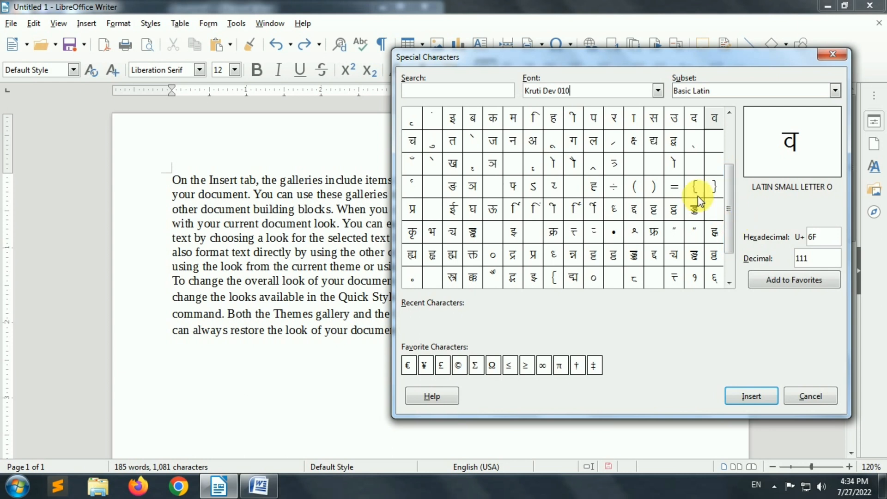
{"action": "left_click_drag", "start_coordinate": [732, 193], "coordinate": [736, 251]}
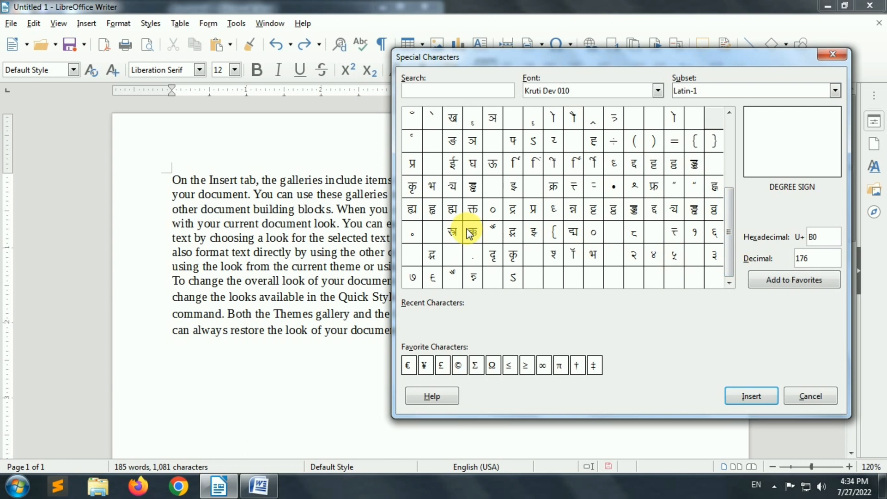
{"action": "left_click", "coordinate": [472, 209]}
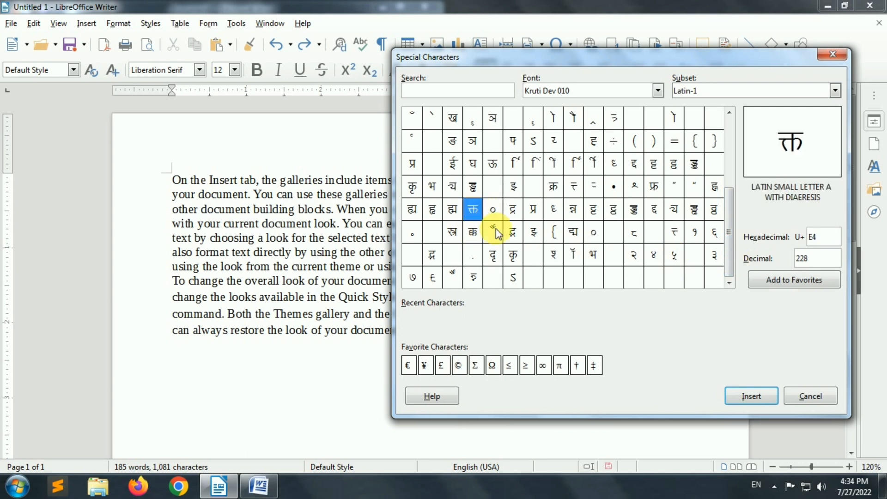
{"action": "left_click", "coordinate": [756, 393]}
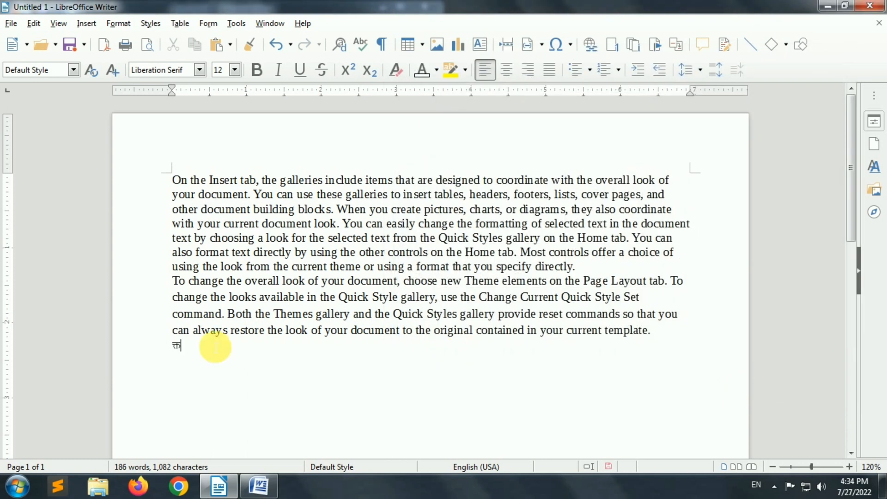
{"action": "left_click_drag", "start_coordinate": [196, 356], "coordinate": [175, 353]}
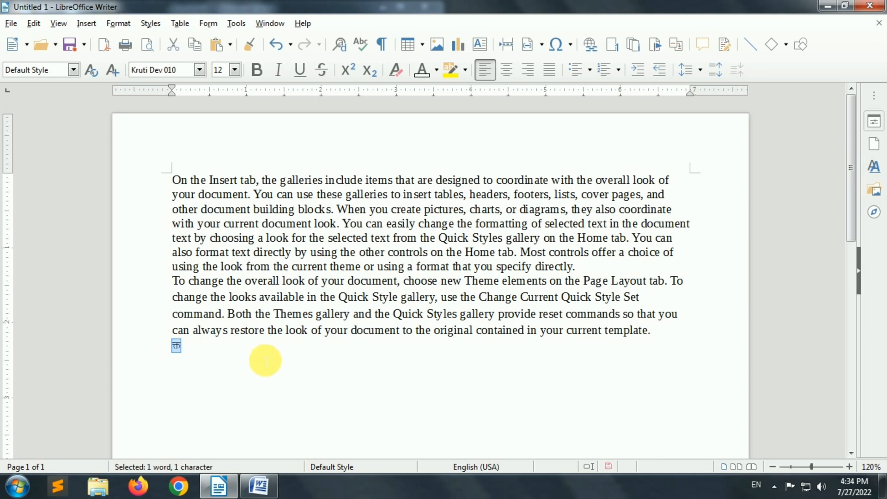
{"action": "key", "text": "Delete"}
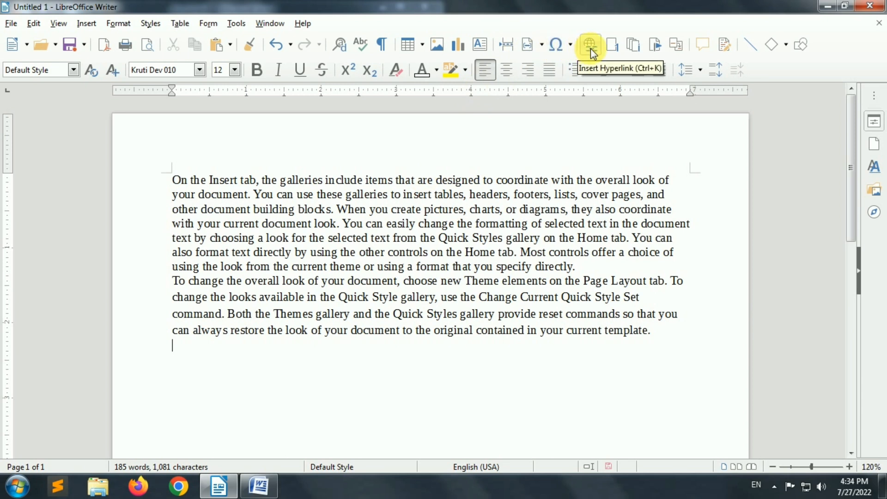
Select the words "include items" in the first line and open the Hyperlink dialog for them.
{"action": "double_click", "coordinate": [378, 180]}
{"action": "double_click", "coordinate": [342, 181]}
{"action": "left_click_drag", "start_coordinate": [380, 185], "coordinate": [400, 186]}
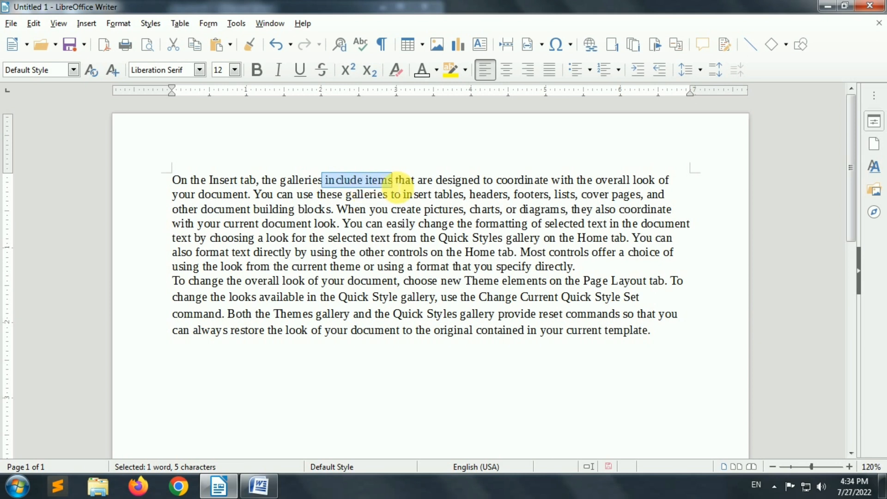
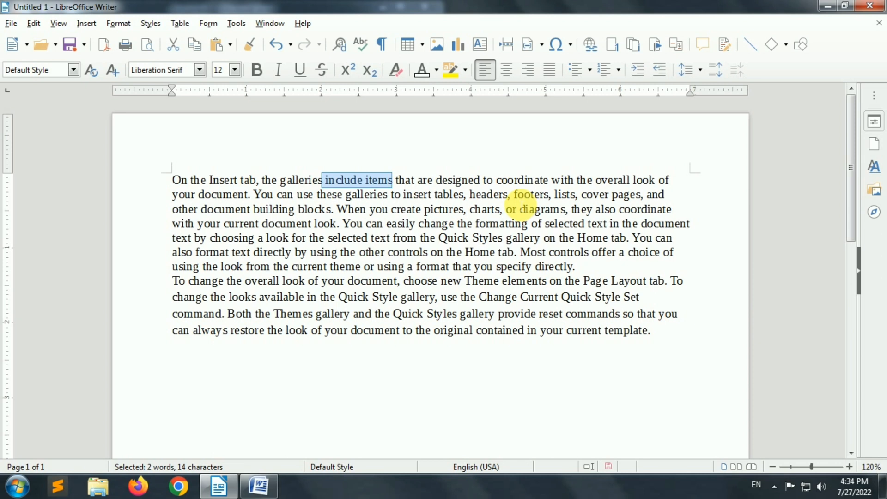
{"action": "left_click", "coordinate": [591, 46]}
{"action": "left_click_drag", "start_coordinate": [448, 84], "coordinate": [707, 77]}
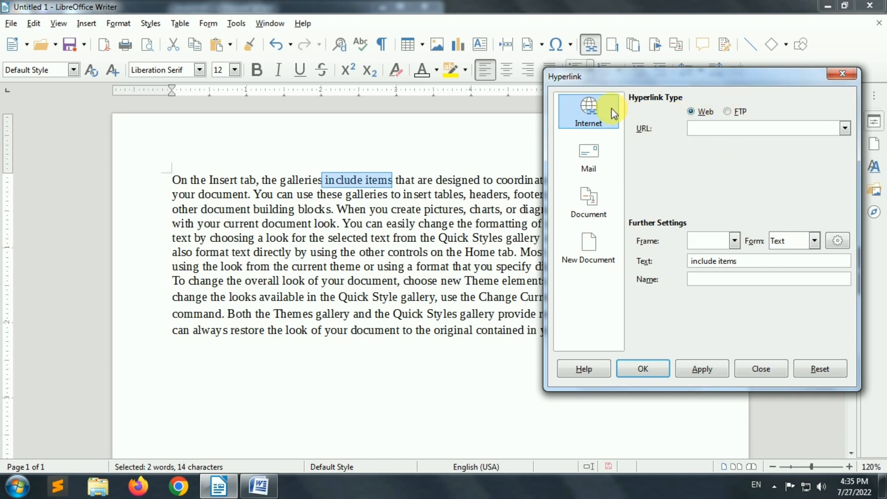
Examine the FTP, Web, Mail and Document hyperlink options, including browsing for a document, and return to the Internet link settings.
{"action": "left_click", "coordinate": [727, 112]}
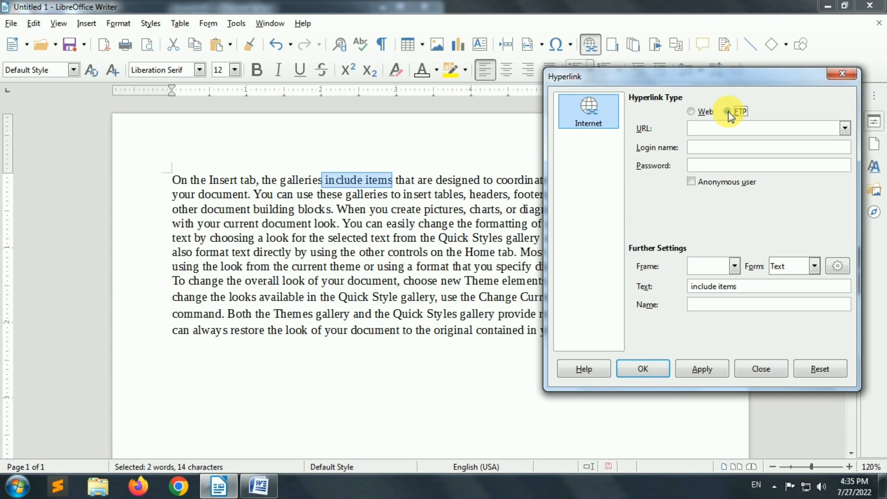
{"action": "left_click", "coordinate": [692, 113]}
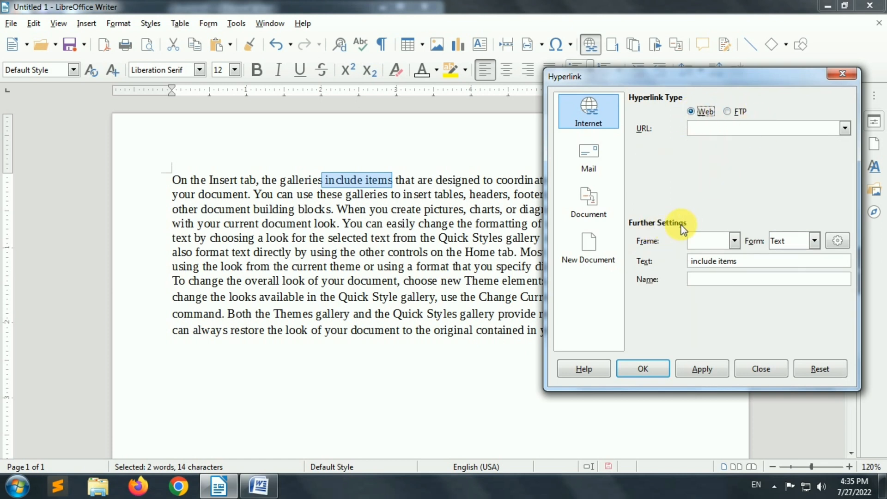
{"action": "left_click", "coordinate": [594, 154]}
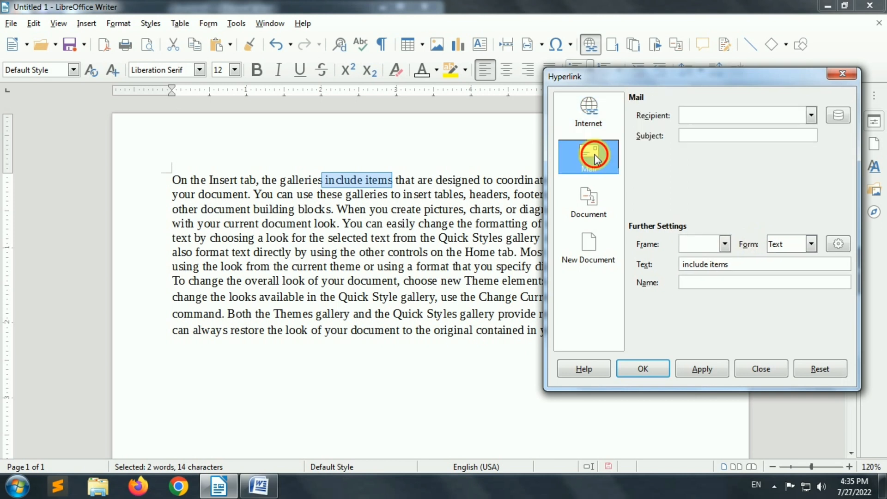
{"action": "left_click", "coordinate": [605, 203]}
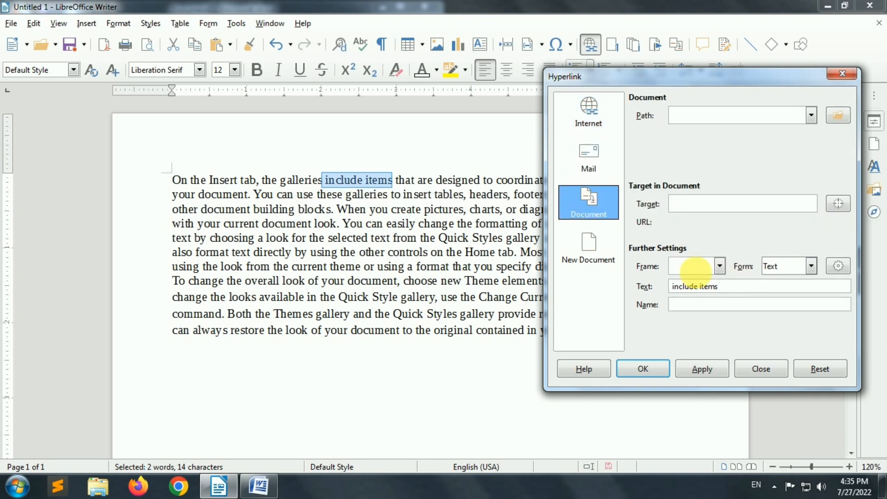
{"action": "left_click", "coordinate": [839, 115]}
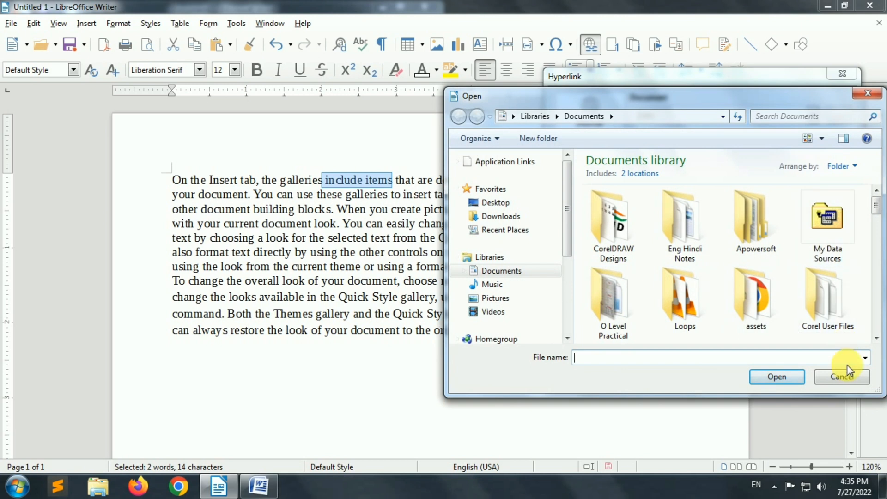
{"action": "left_click", "coordinate": [845, 374]}
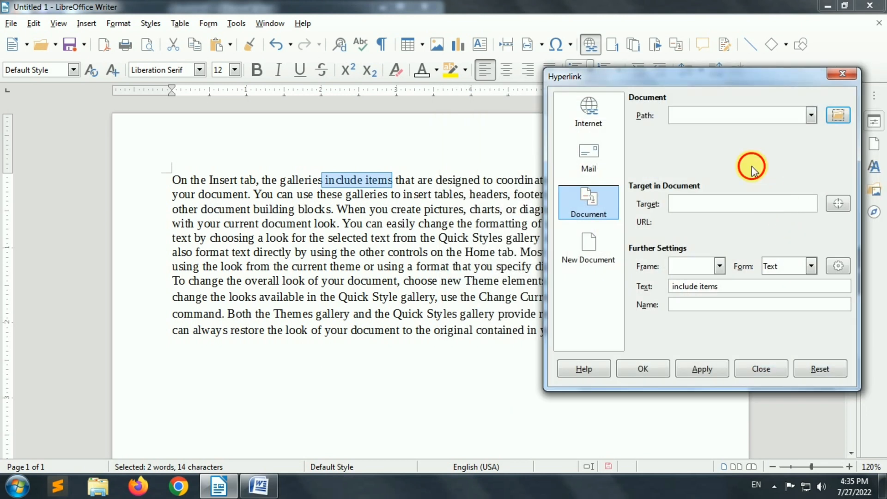
{"action": "left_click", "coordinate": [592, 116]}
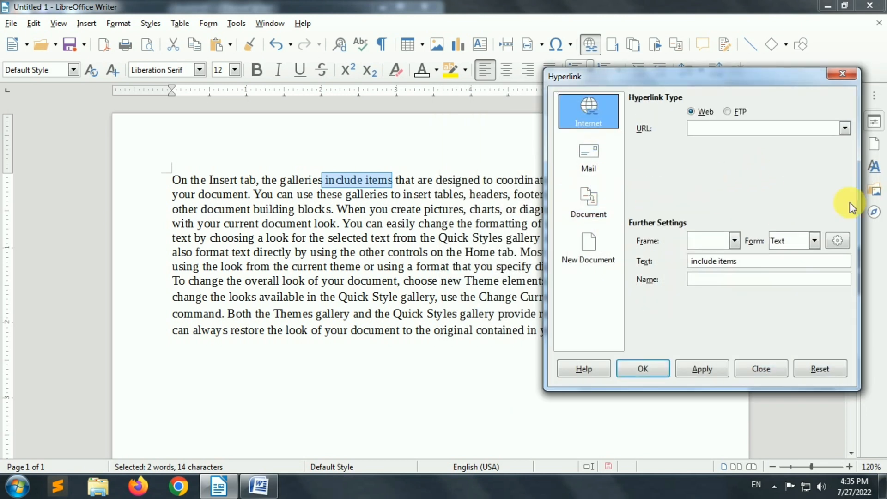
{"action": "type", "text": "https://www"}
{"action": "key", "text": "BackSpace"}
{"action": "type", "text": "google.com"}
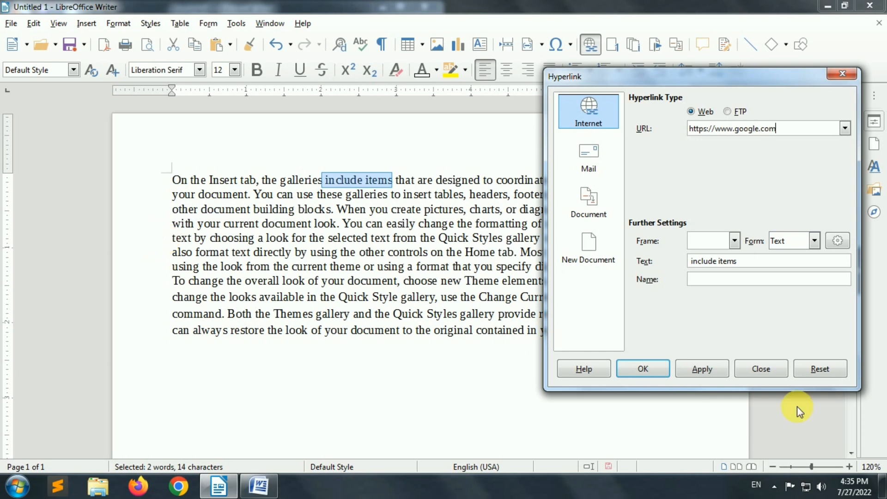
{"action": "left_click", "coordinate": [704, 372]}
{"action": "left_click", "coordinate": [842, 370]}
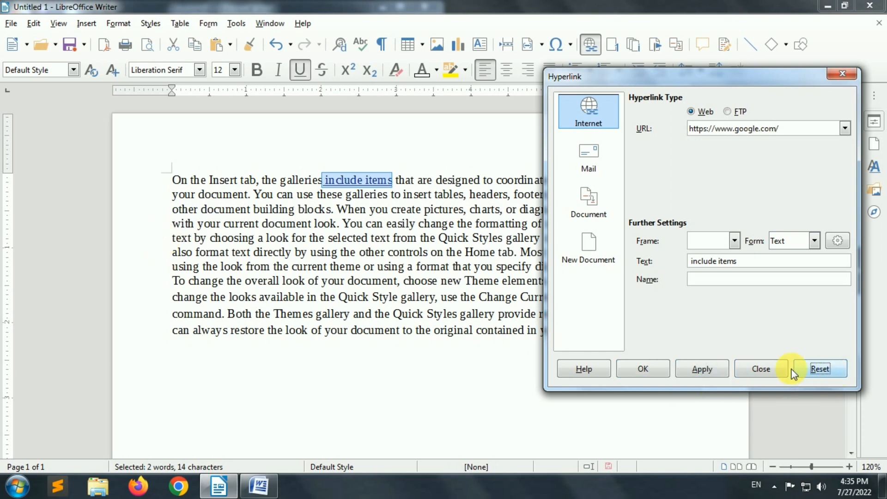
{"action": "left_click", "coordinate": [769, 370]}
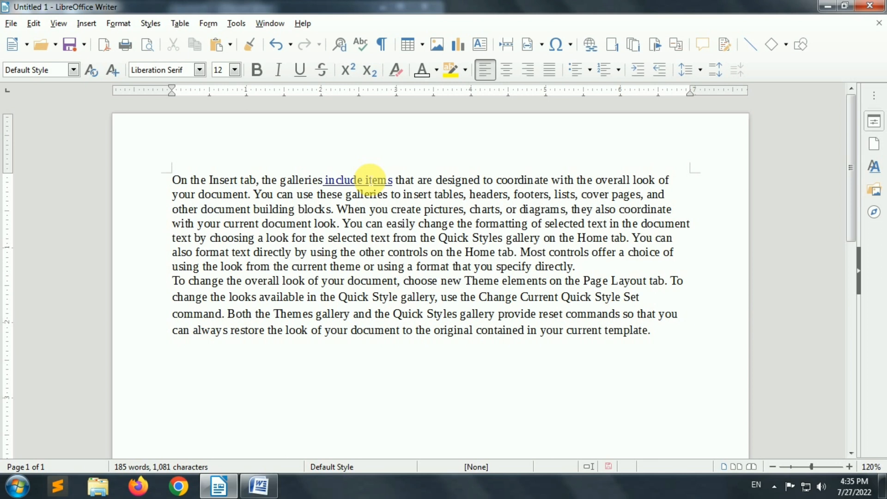
{"action": "left_click", "coordinate": [359, 185]}
{"action": "left_click", "coordinate": [376, 181], "text": "ctrl"}
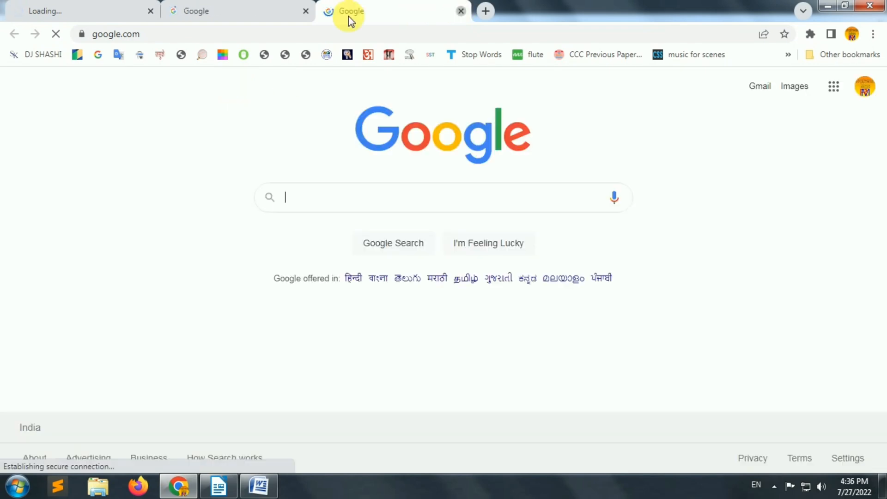
Close the middle Google tab in the browser and switch back to the text document in LibreOffice Writer.
{"action": "left_click", "coordinate": [306, 11]}
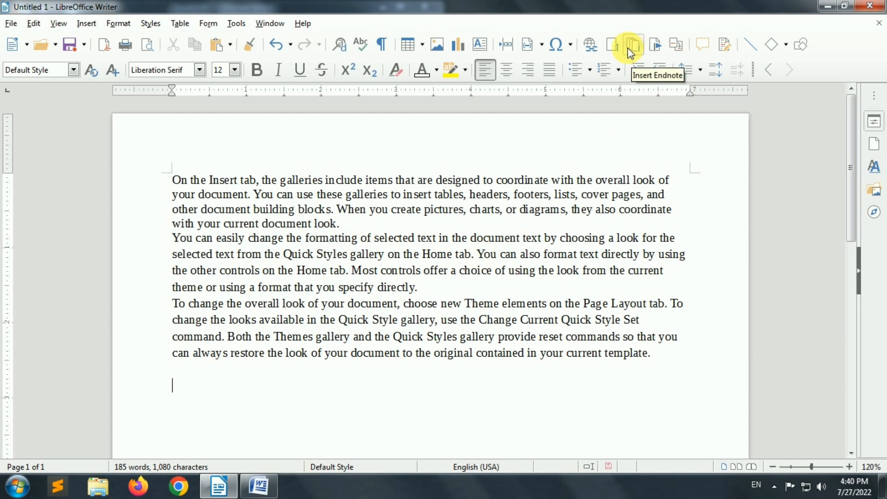
{"action": "left_click", "coordinate": [356, 226]}
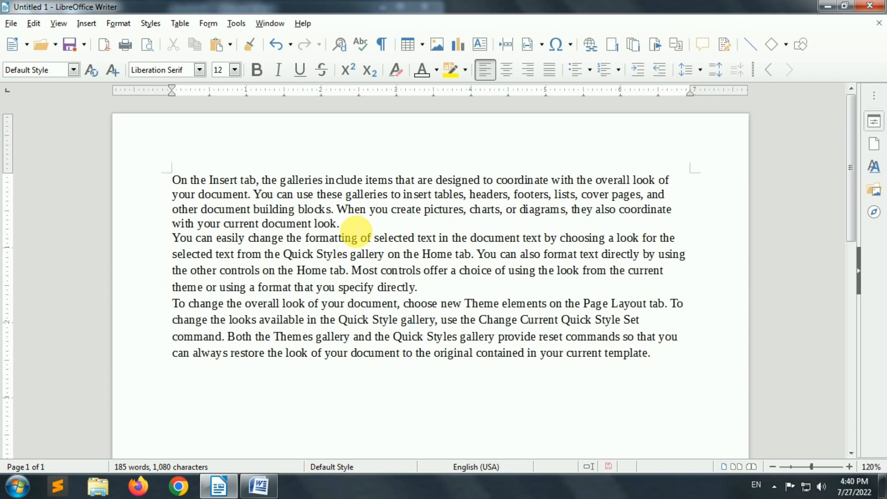
{"action": "scroll", "coordinate": [356, 229], "scroll_direction": "down", "scroll_amount": 12}
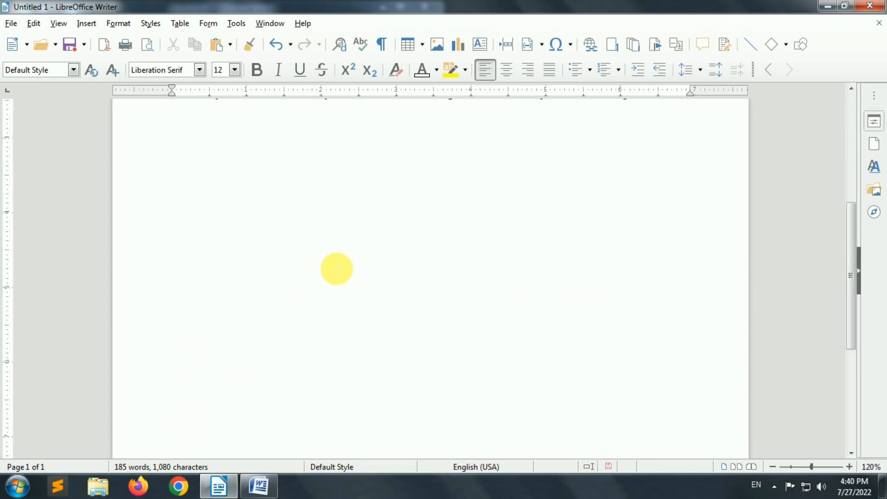
{"action": "scroll", "coordinate": [337, 258], "scroll_direction": "up", "scroll_amount": 12}
Add a footnote to the word "galleries" in the second line with the text "Galleries is a collection of images".
{"action": "double_click", "coordinate": [370, 194]}
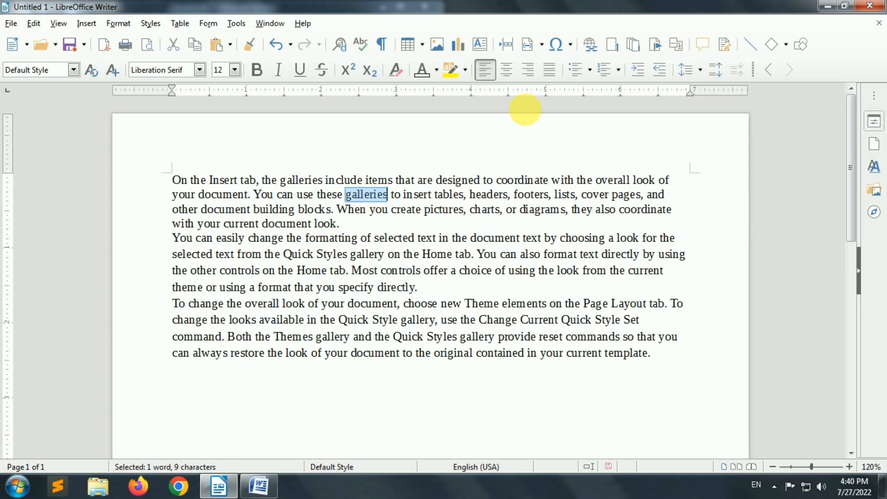
{"action": "left_click", "coordinate": [615, 48]}
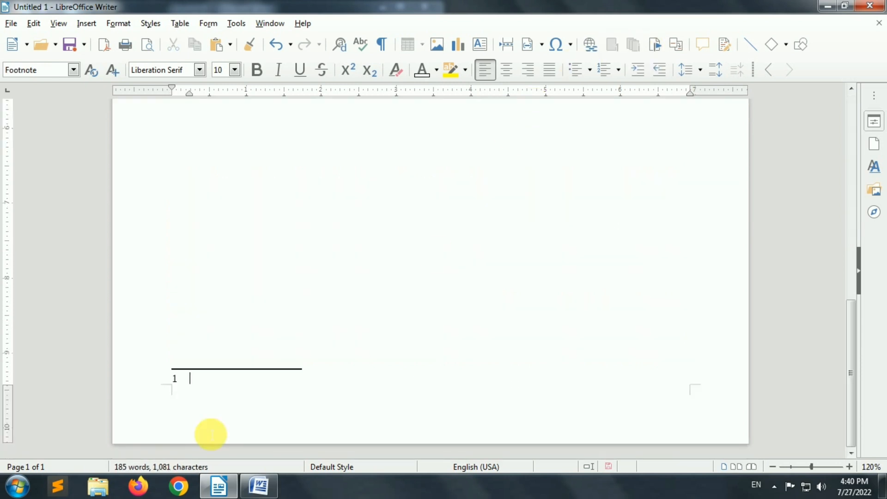
{"action": "type", "text": "Galleries is a collection of images"}
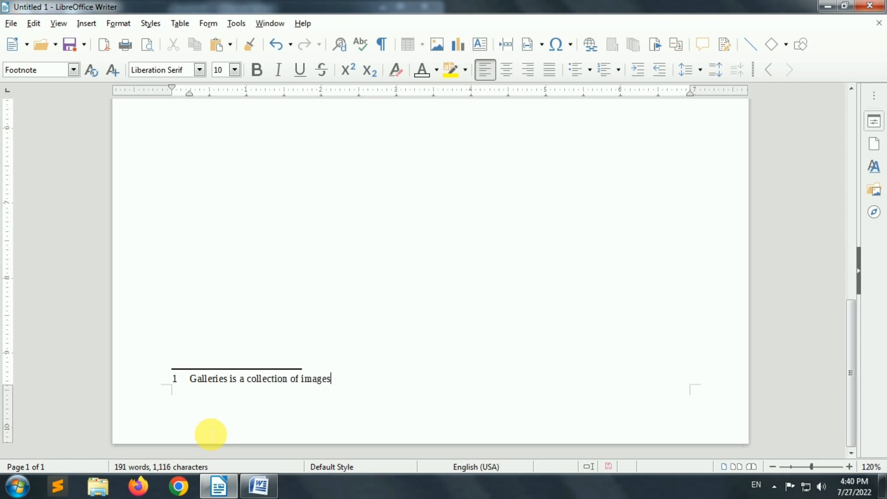
{"action": "key", "text": "Page_Up"}
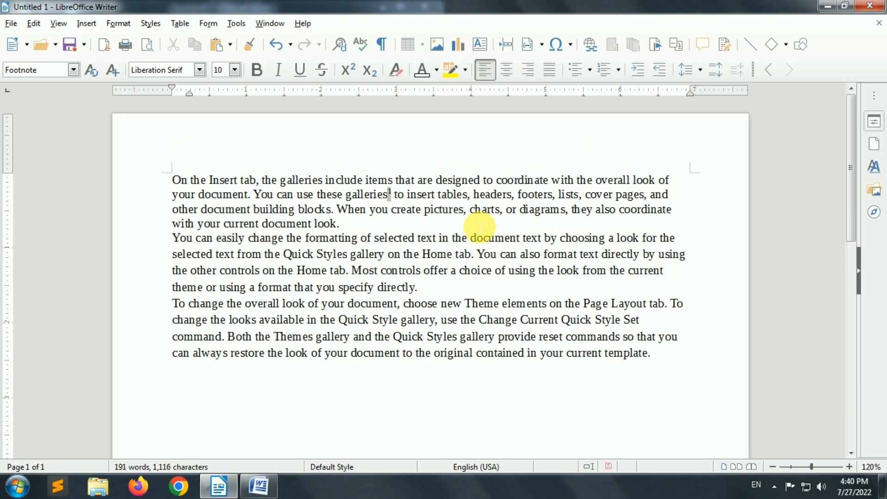
Add a second footnote to the word "headers" in the second line with the text "Top of the files".
{"action": "double_click", "coordinate": [493, 195]}
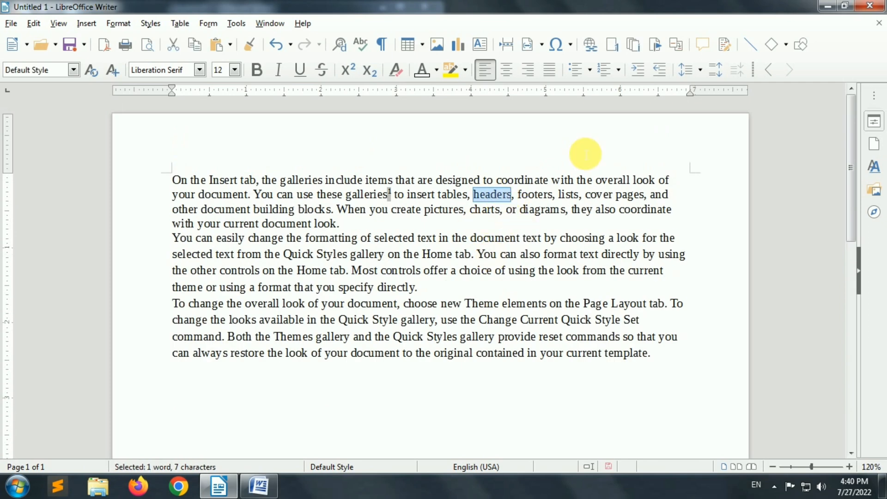
{"action": "scroll", "coordinate": [458, 353], "scroll_direction": "down", "scroll_amount": 6}
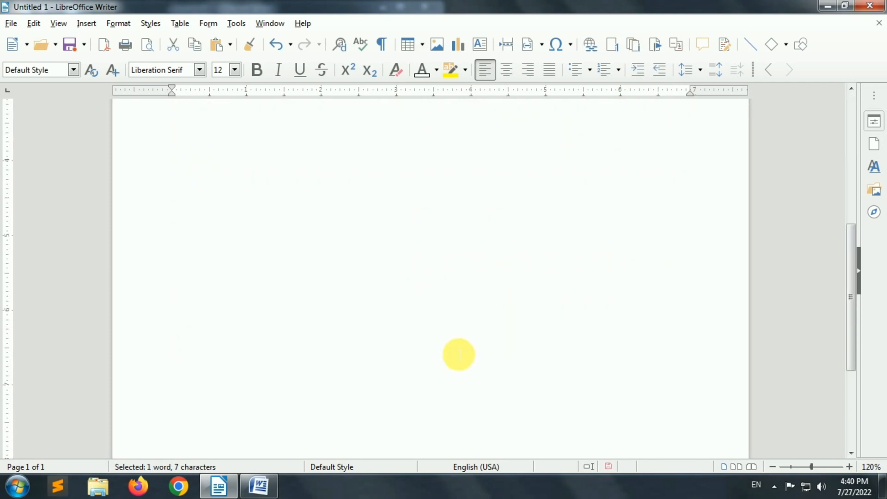
{"action": "scroll", "coordinate": [440, 324], "scroll_direction": "up", "scroll_amount": 2}
{"action": "scroll", "coordinate": [440, 324], "scroll_direction": "up", "scroll_amount": 3}
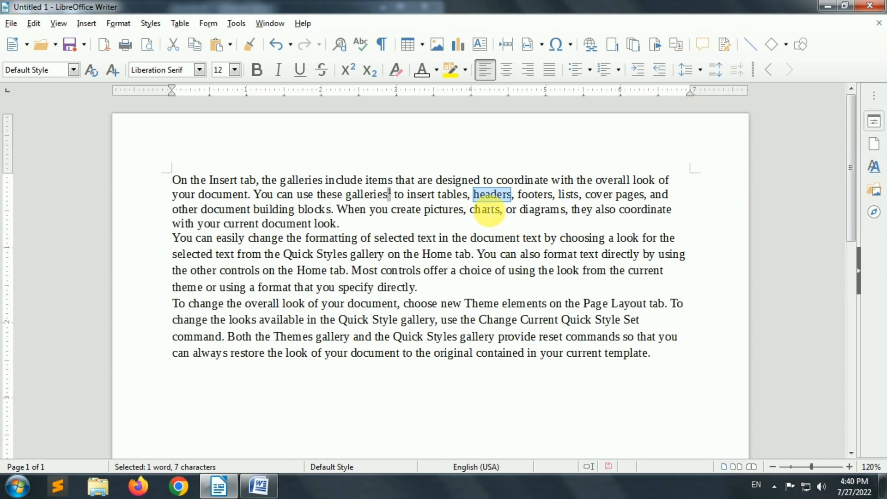
{"action": "scroll", "coordinate": [322, 378], "scroll_direction": "down", "scroll_amount": 6}
{"action": "scroll", "coordinate": [322, 378], "scroll_direction": "down", "scroll_amount": 3}
{"action": "scroll", "coordinate": [327, 426], "scroll_direction": "down", "scroll_amount": 2}
{"action": "scroll", "coordinate": [635, 223], "scroll_direction": "up", "scroll_amount": 9}
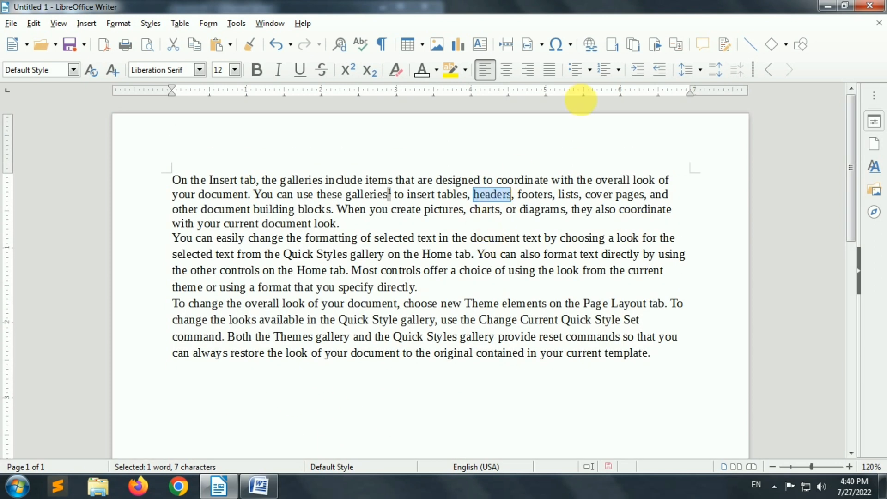
{"action": "left_click", "coordinate": [611, 46]}
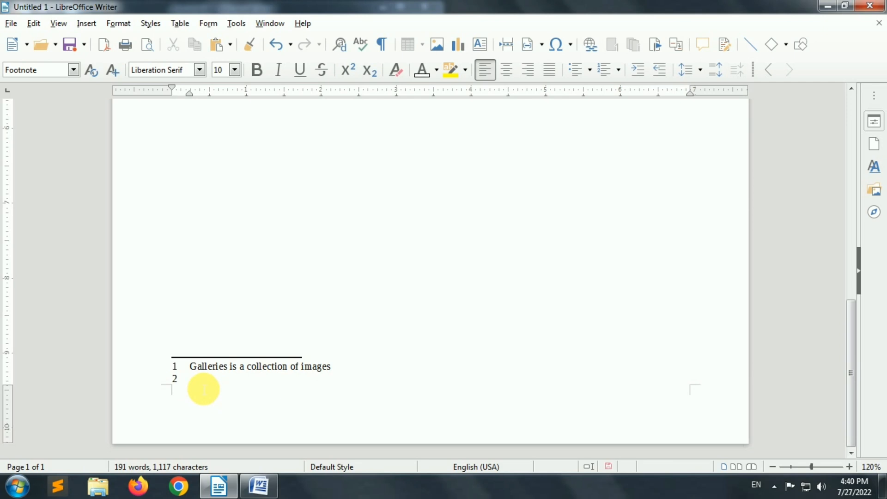
{"action": "type", "text": "Top of the files"}
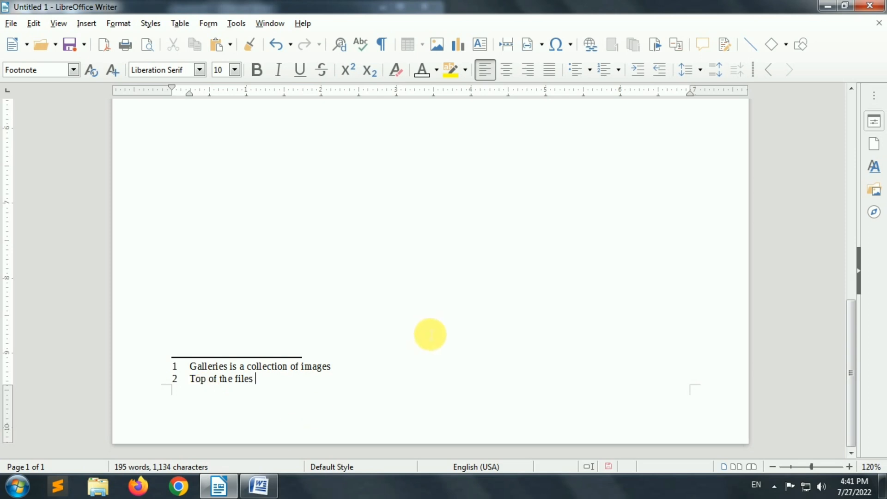
{"action": "scroll", "coordinate": [505, 382], "scroll_direction": "up", "scroll_amount": 15}
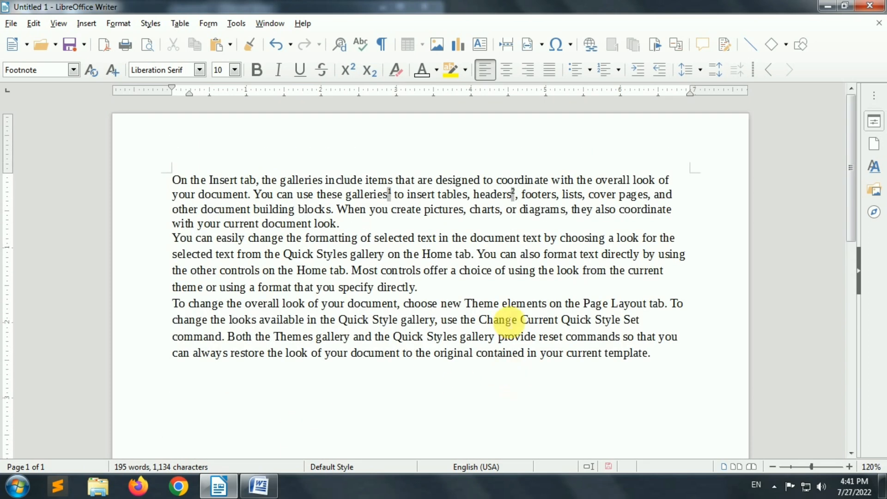
Add an endnote containing the author's name to the word "document" in the first line of the second paragraph.
{"action": "double_click", "coordinate": [495, 239]}
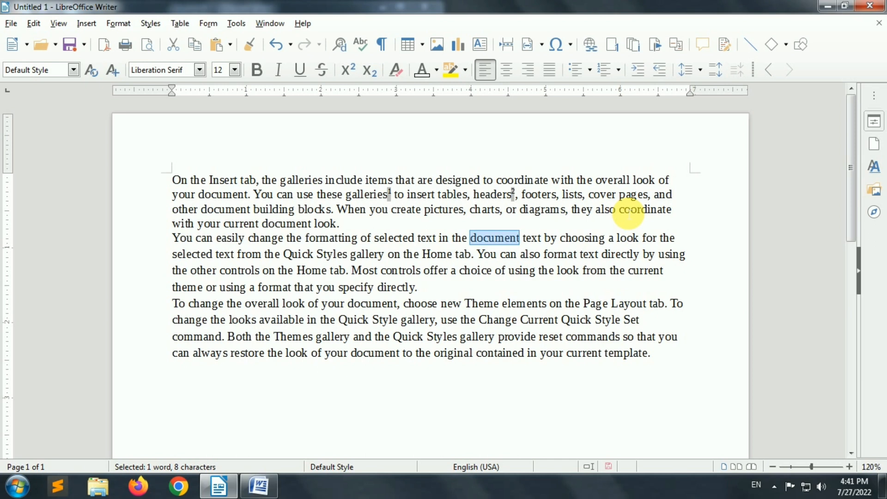
{"action": "left_click", "coordinate": [634, 44]}
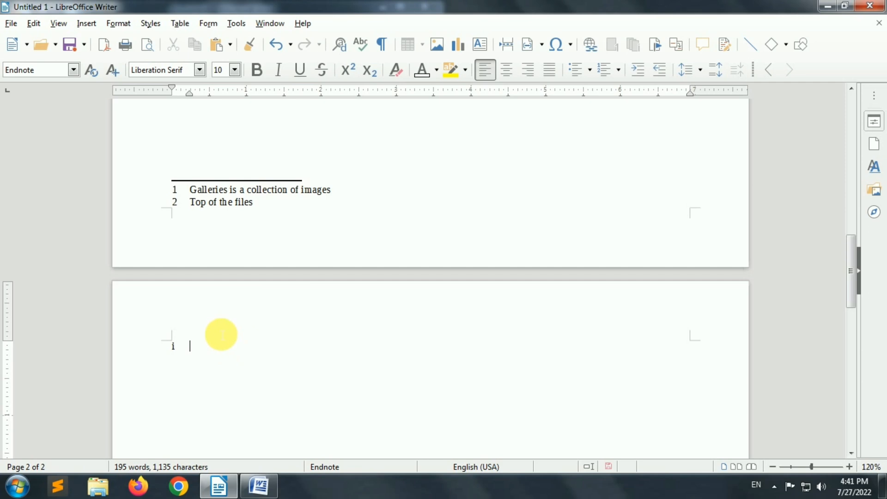
{"action": "type", "text": "Rakesh"}
{"action": "type", "text": "Jogi"}
{"action": "scroll", "coordinate": [355, 315], "scroll_direction": "up", "scroll_amount": 10}
Add another endnote with the same author's name to the word "When" in the first paragraph.
{"action": "double_click", "coordinate": [350, 210]}
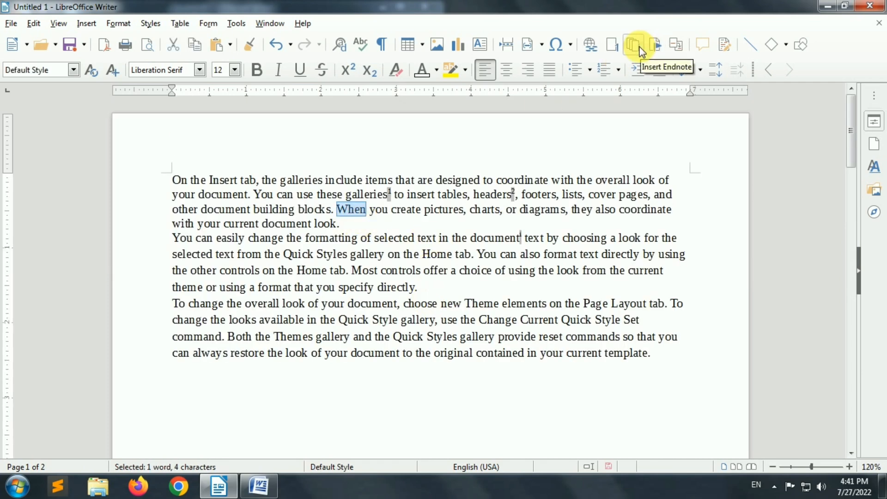
{"action": "left_click", "coordinate": [639, 46]}
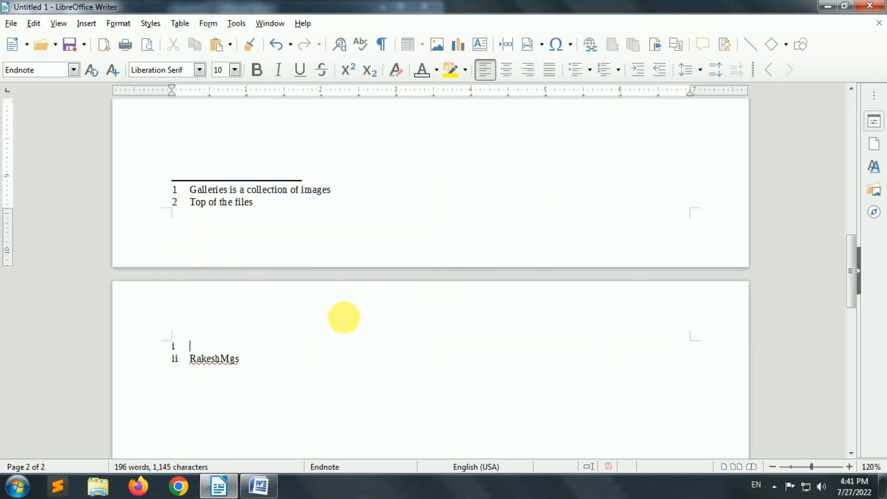
{"action": "type", "text": "Rakesh<gs"}
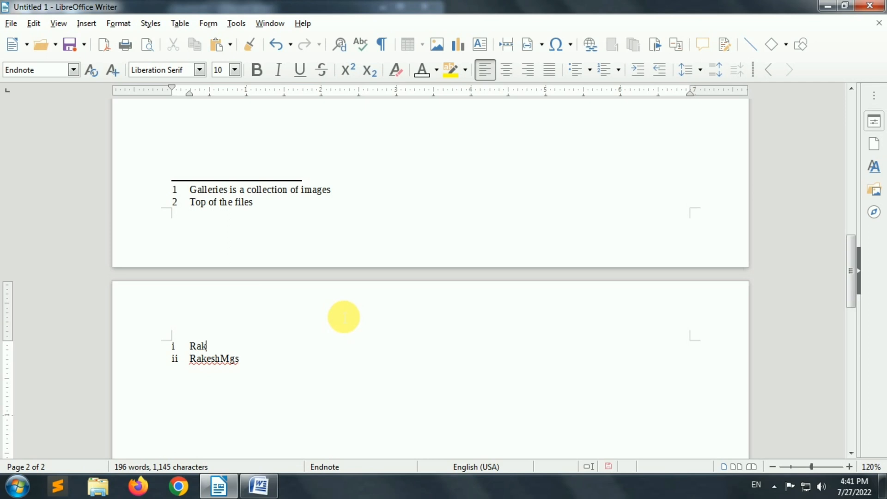
{"action": "key", "text": "BackSpace"}
{"action": "key", "text": "BackSpace"}
{"action": "key", "text": "BackSpace"}
{"action": "type", "text": "Mgs"}
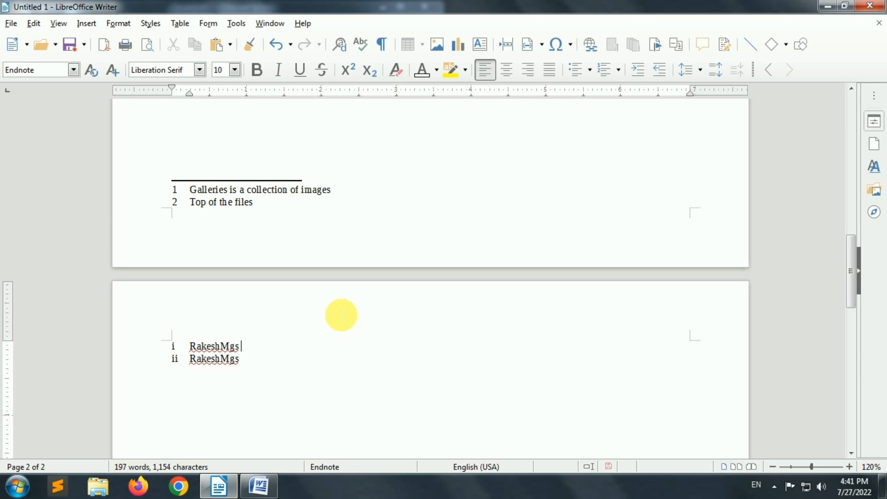
{"action": "scroll", "coordinate": [691, 363], "scroll_direction": "up", "scroll_amount": 15}
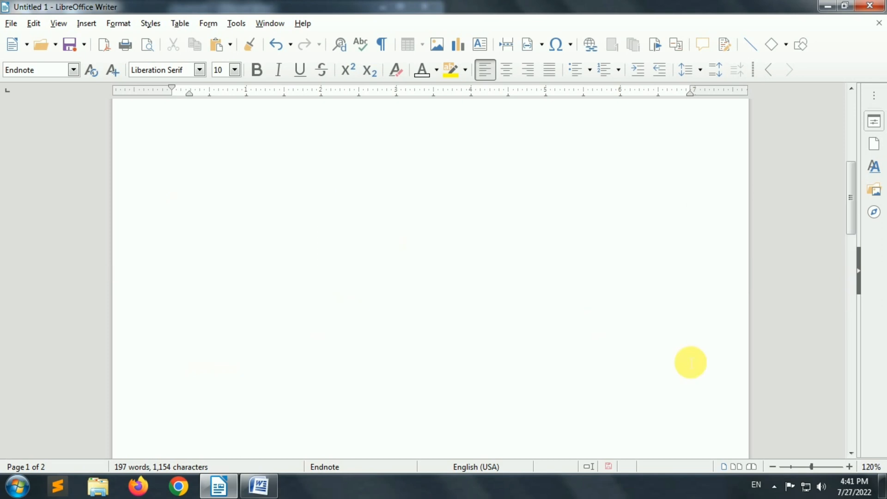
Undo both endnotes and both footnotes so the document holds only the three original paragraphs.
{"action": "key", "text": "ctrl+a"}
{"action": "left_click", "coordinate": [689, 377]}
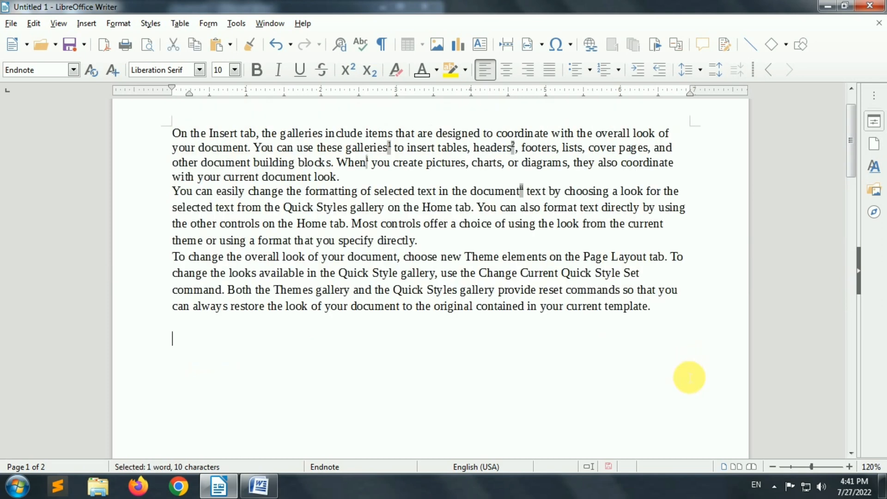
{"action": "key", "text": "ctrl+z"}
{"action": "key", "text": "ctrl+z"}
{"action": "key", "text": "ctrl+z"}
{"action": "key", "text": "ctrl+z"}
{"action": "key", "text": "ctrl+z"}
{"action": "key", "text": "ctrl+z"}
{"action": "key", "text": "ctrl+z"}
{"action": "key", "text": "ctrl+z"}
{"action": "key", "text": "ctrl+z"}
{"action": "key", "text": "ctrl+z"}
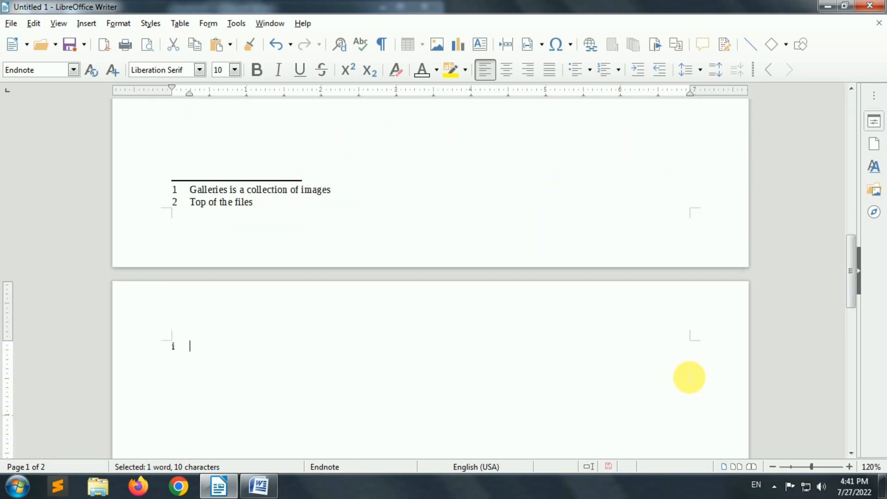
{"action": "key", "text": "ctrl+z"}
{"action": "key", "text": "ctrl+z"}
{"action": "key", "text": "ctrl+z"}
{"action": "key", "text": "ctrl+z"}
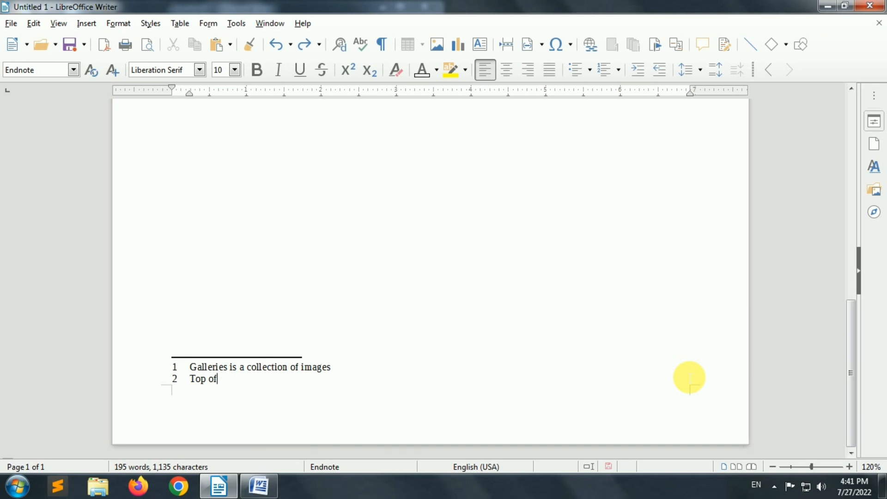
{"action": "key", "text": "ctrl+z"}
{"action": "key", "text": "ctrl+z"}
{"action": "key", "text": "ctrl+z"}
{"action": "key", "text": "ctrl+z"}
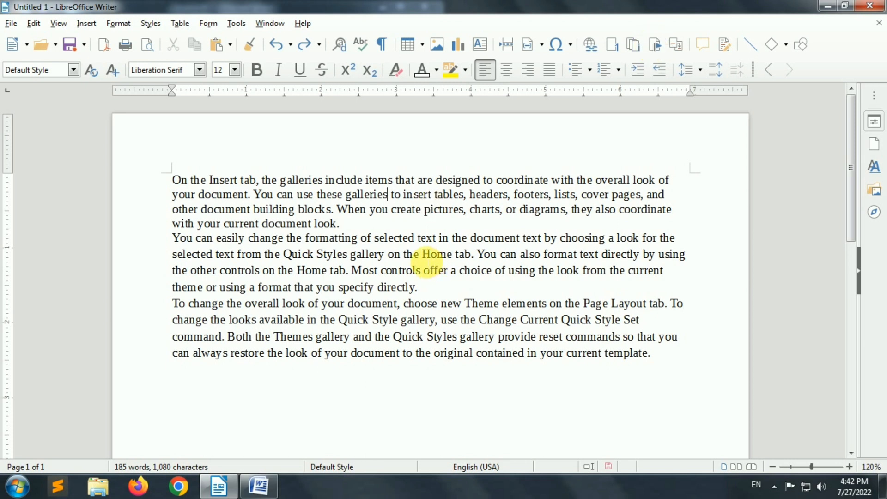
Try to bookmark the word "designed" in the first line under the name "Bookmark 1".
{"action": "double_click", "coordinate": [467, 180]}
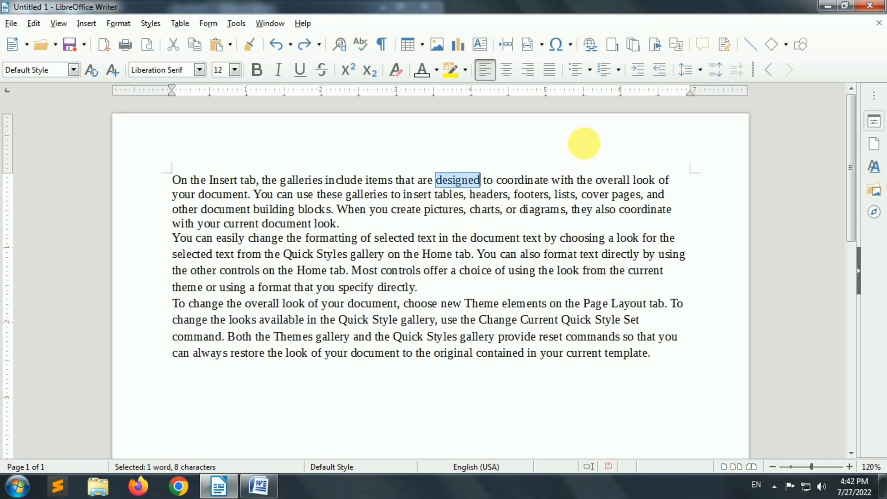
{"action": "left_click", "coordinate": [656, 45]}
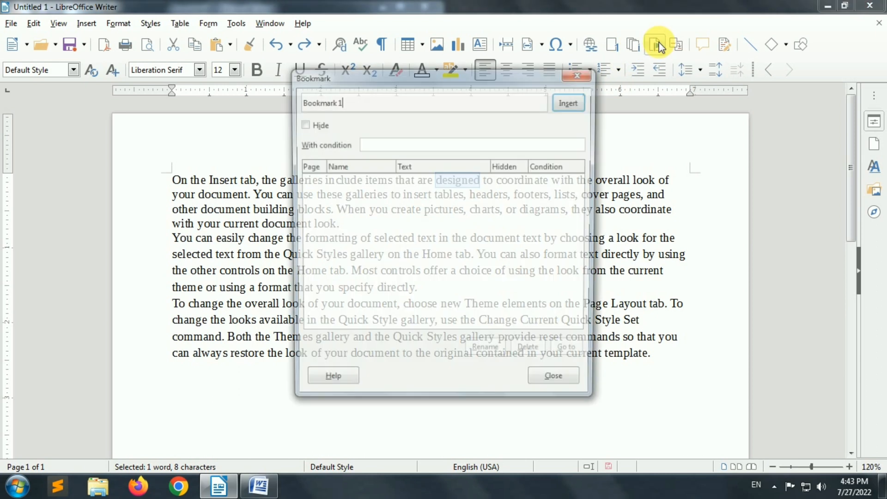
{"action": "left_click_drag", "start_coordinate": [370, 81], "coordinate": [561, 116]}
{"action": "left_click", "coordinate": [566, 179]}
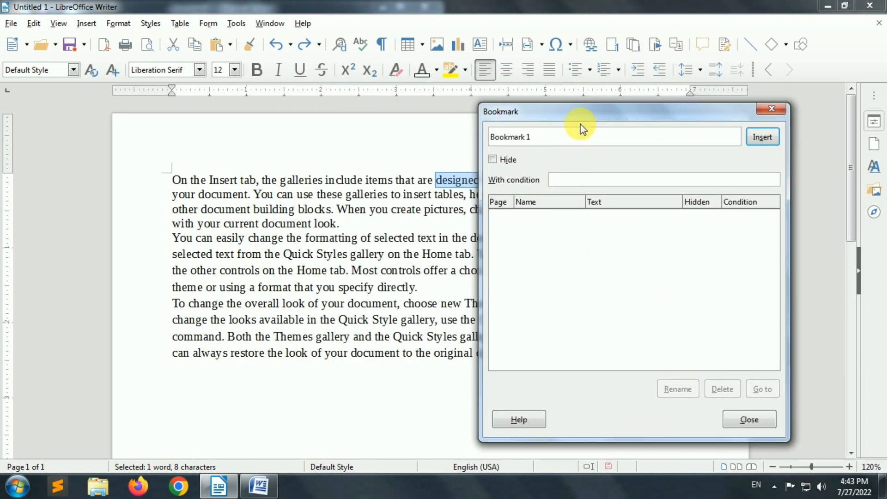
{"action": "left_click_drag", "start_coordinate": [582, 113], "coordinate": [324, 136]}
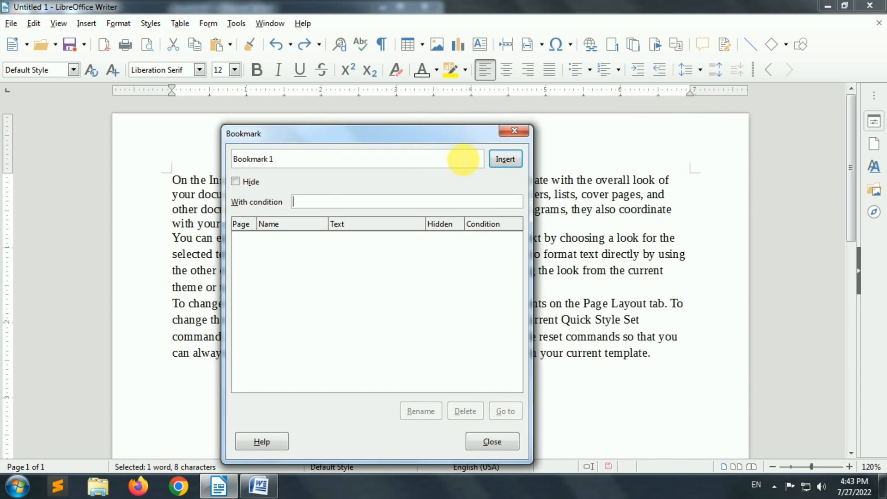
{"action": "left_click", "coordinate": [505, 159]}
Insert a bookmark named "Pic" on the word "pictures" in the first paragraph.
{"action": "double_click", "coordinate": [443, 209]}
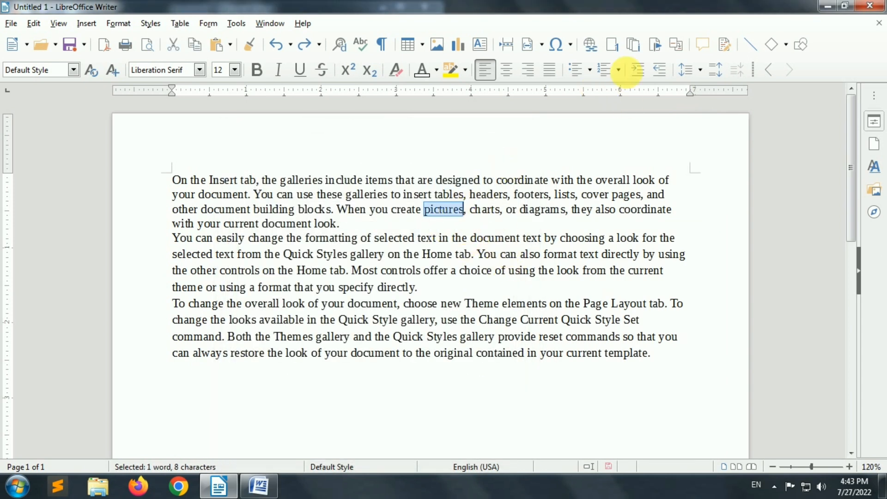
{"action": "left_click", "coordinate": [655, 46]}
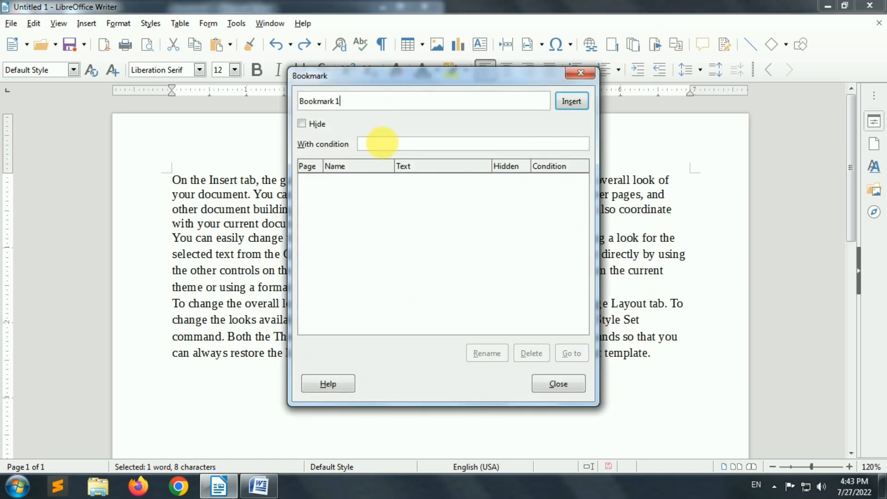
{"action": "left_click_drag", "start_coordinate": [367, 106], "coordinate": [245, 109]}
{"action": "type", "text": "Pic"}
{"action": "left_click", "coordinate": [572, 102]}
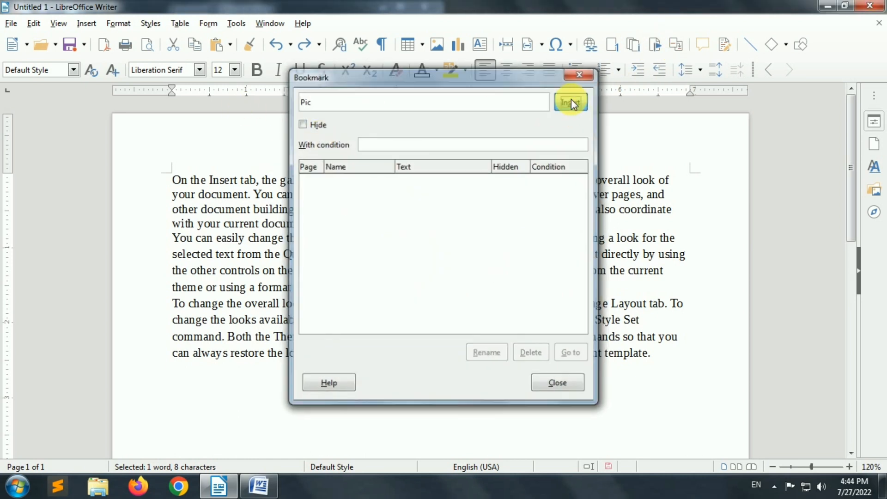
Insert a bookmark named "diagrams" on the word "diagrams" in the first paragraph.
{"action": "double_click", "coordinate": [543, 211]}
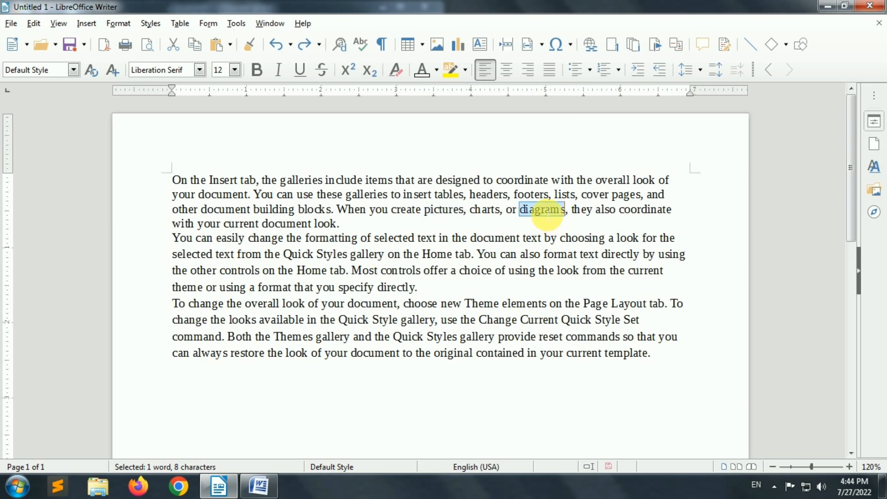
{"action": "left_click", "coordinate": [653, 46]}
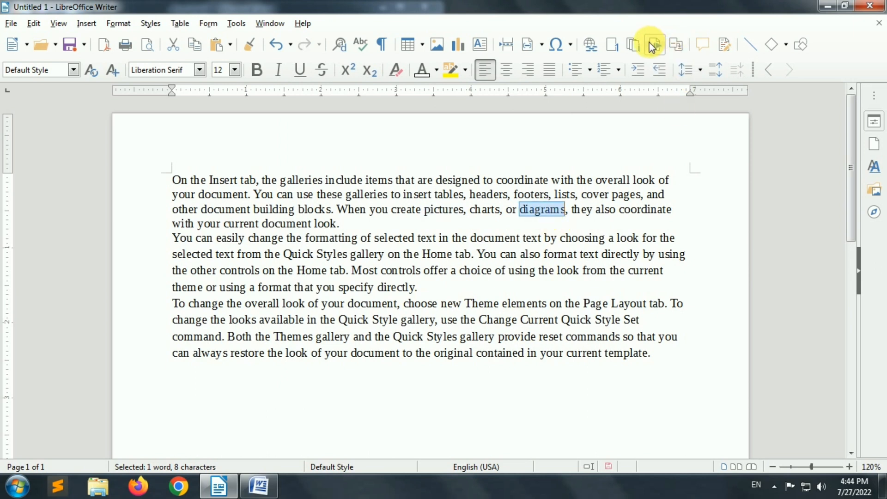
{"action": "left_click_drag", "start_coordinate": [364, 103], "coordinate": [277, 109]}
{"action": "type", "text": "diagrams"}
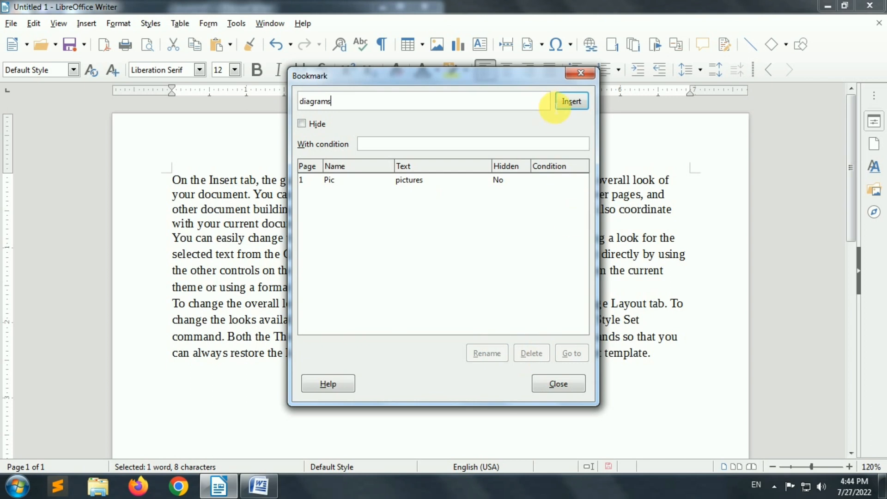
{"action": "left_click", "coordinate": [560, 105]}
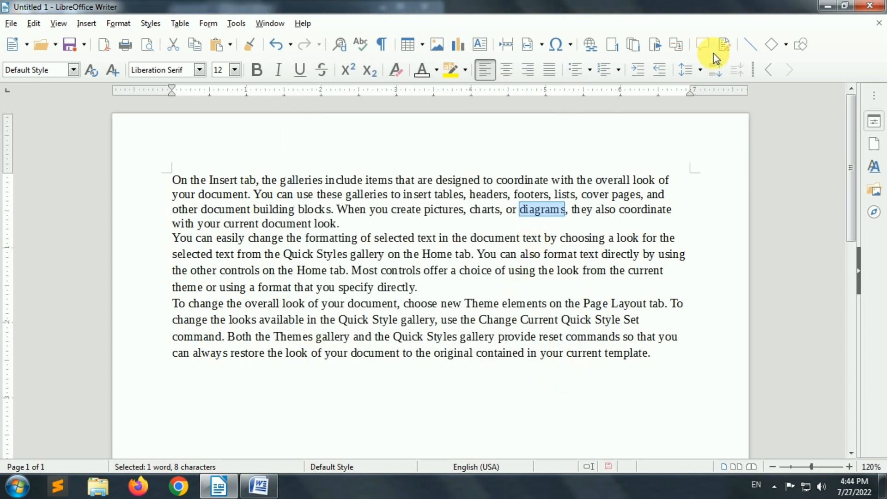
Review the document's bookmark list without adding another bookmark, and return to the text.
{"action": "left_click", "coordinate": [653, 45]}
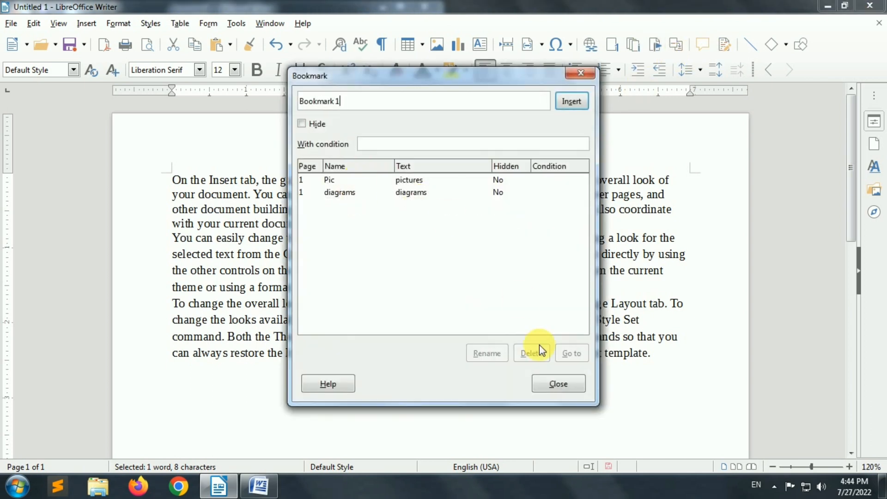
{"action": "left_click", "coordinate": [559, 383]}
{"action": "left_click", "coordinate": [334, 387]}
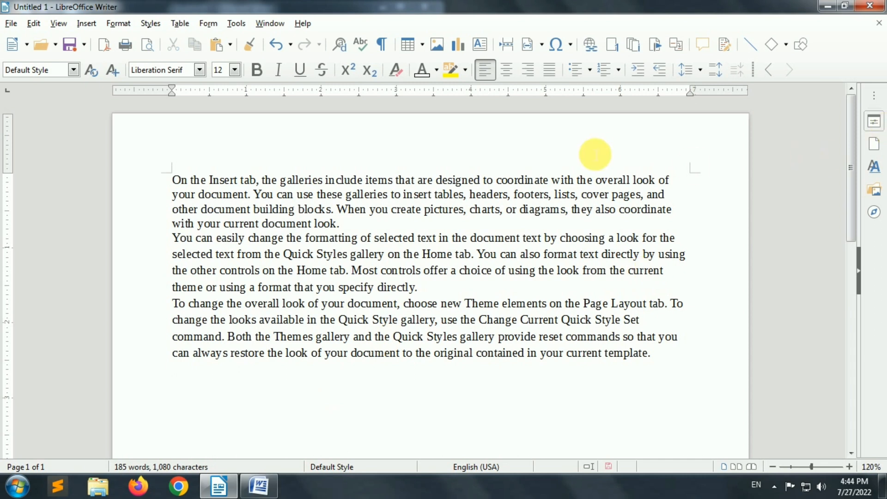
Insert a page cross-reference to the "Pic" bookmark on the empty line below the last paragraph.
{"action": "left_click", "coordinate": [676, 44]}
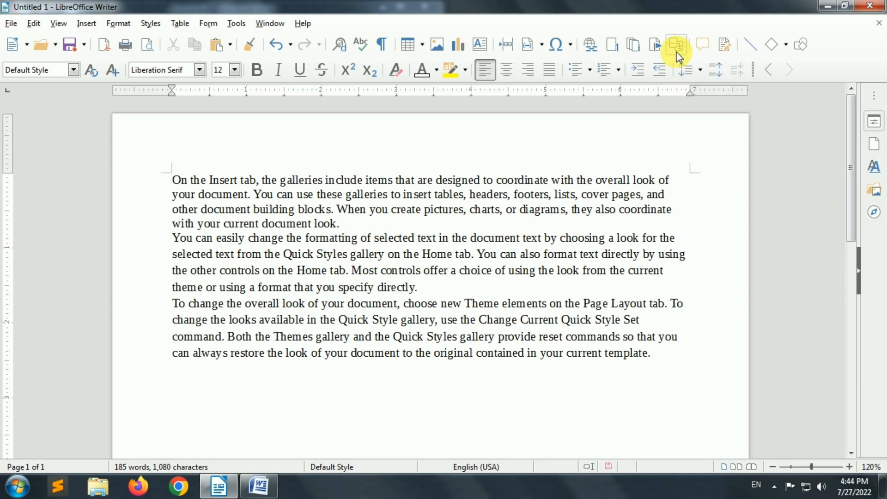
{"action": "left_click", "coordinate": [286, 105]}
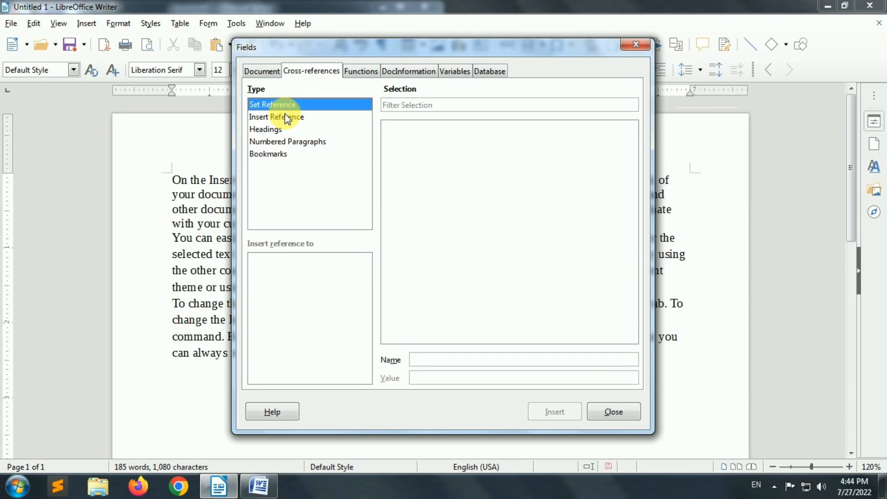
{"action": "left_click", "coordinate": [287, 117]}
{"action": "left_click", "coordinate": [292, 130]}
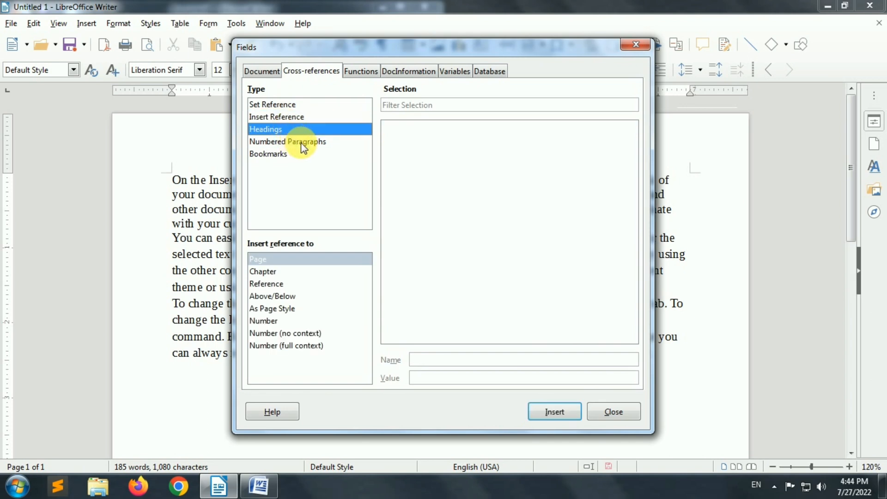
{"action": "left_click", "coordinate": [294, 142]}
{"action": "left_click", "coordinate": [294, 156]}
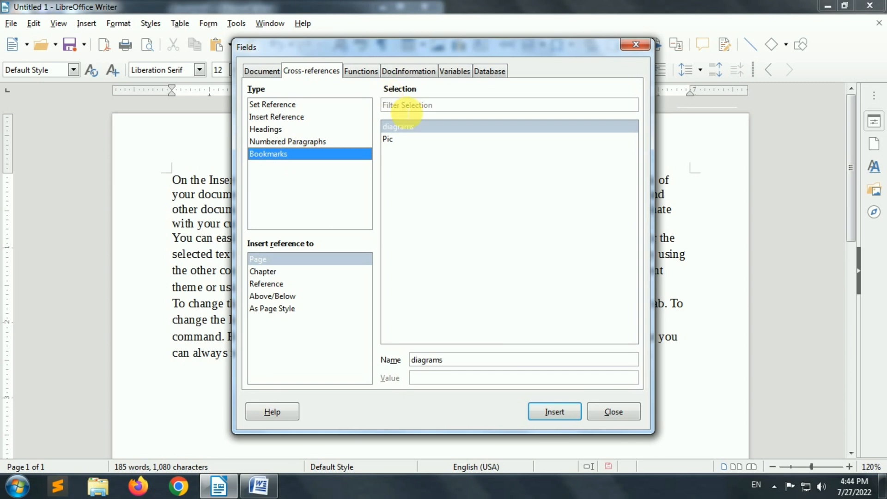
{"action": "left_click", "coordinate": [410, 140]}
{"action": "left_click", "coordinate": [409, 127]}
{"action": "left_click", "coordinate": [408, 139]}
{"action": "left_click", "coordinate": [193, 411]}
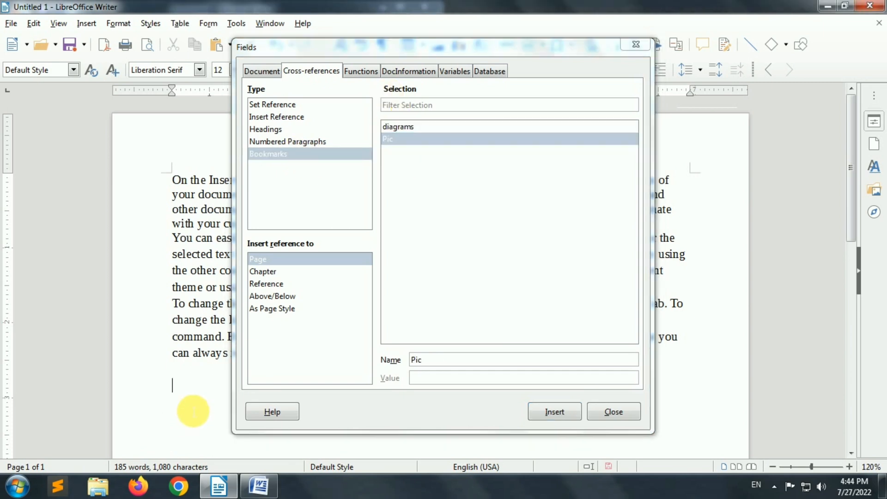
{"action": "left_click", "coordinate": [450, 145]}
{"action": "left_click", "coordinate": [556, 412]}
Add a page cross-reference to the "diagrams" bookmark on the line below the first reference, and finish inserting fields.
{"action": "left_click", "coordinate": [202, 386]}
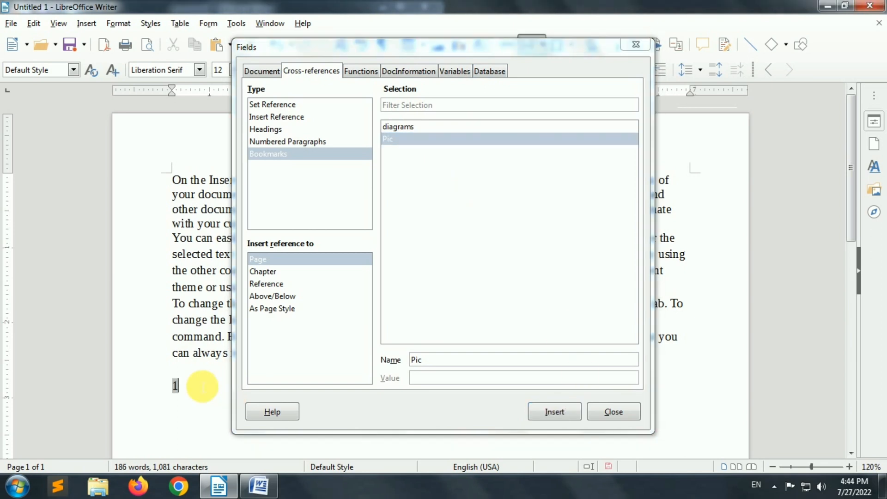
{"action": "left_click", "coordinate": [443, 128]}
{"action": "left_click", "coordinate": [556, 411]}
{"action": "left_click", "coordinate": [614, 412]}
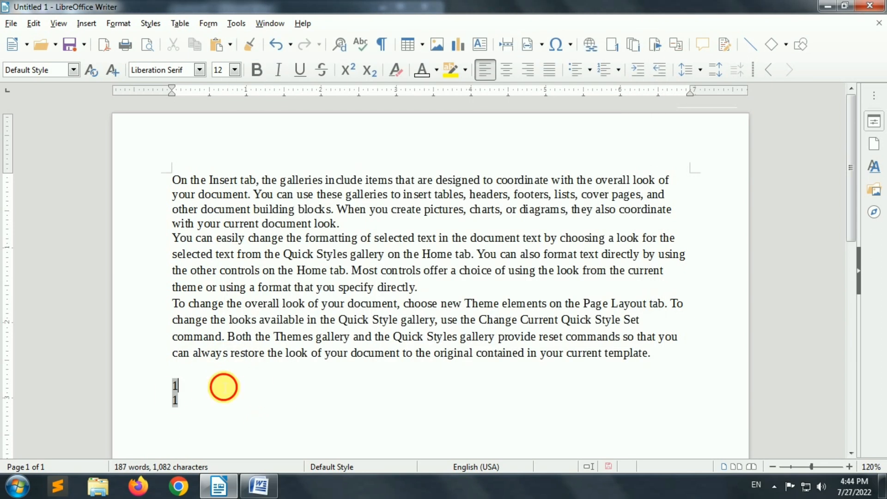
Delete both page cross-references and the empty lines below the last paragraph.
{"action": "left_click", "coordinate": [178, 388]}
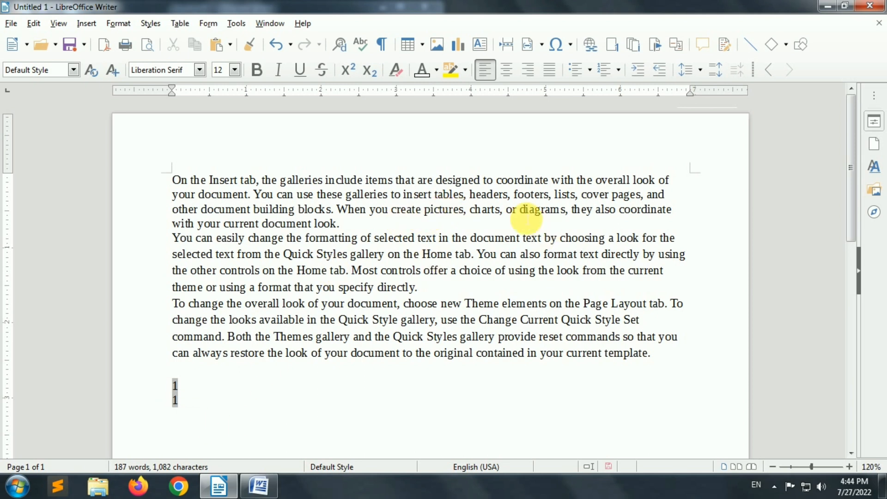
{"action": "left_click", "coordinate": [516, 212]}
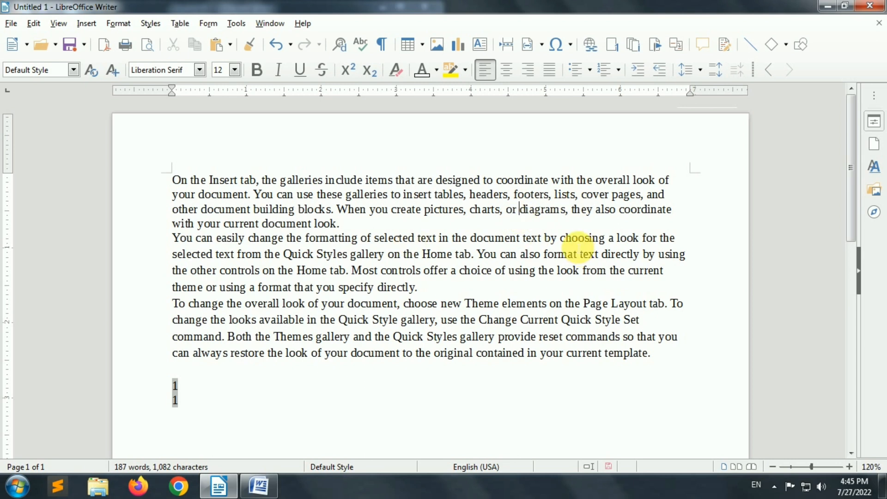
{"action": "key", "text": "ctrl+a"}
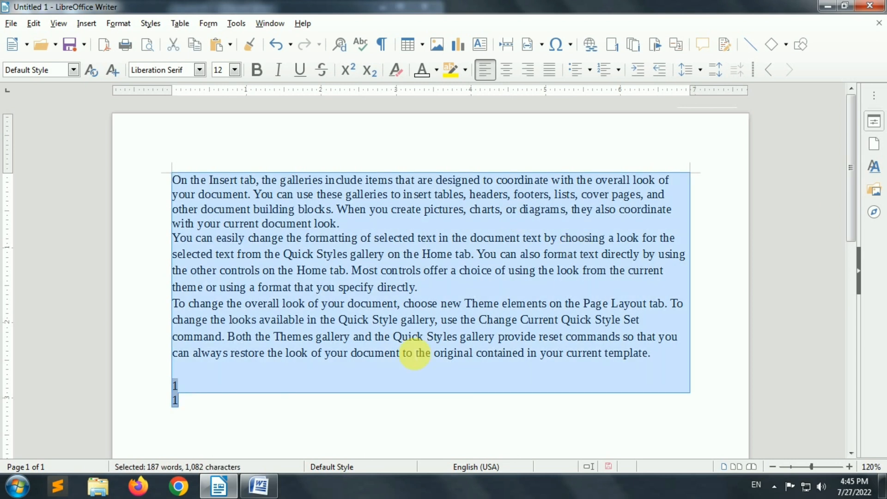
{"action": "left_click", "coordinate": [237, 414]}
{"action": "left_click_drag", "start_coordinate": [237, 415], "coordinate": [123, 387]}
{"action": "key", "text": "BackSpace"}
{"action": "key", "text": "BackSpace"}
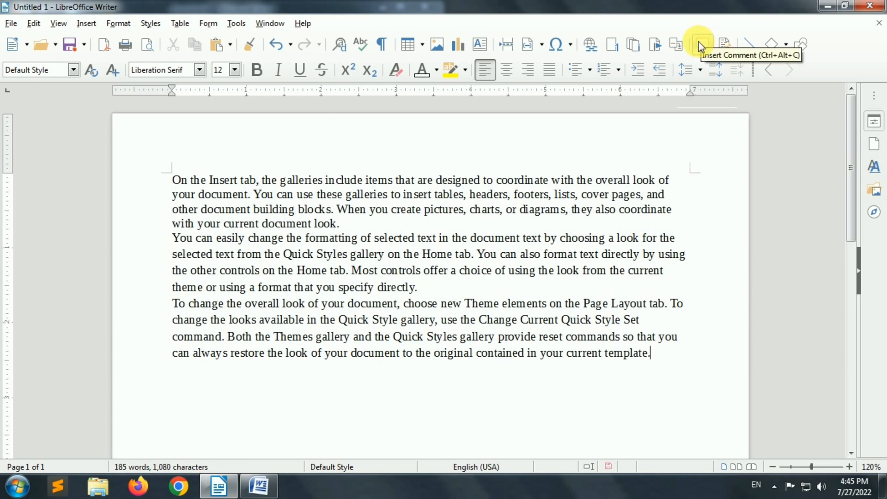
Add the comment "There are many collection in galleries." to the word "items" in the first line.
{"action": "double_click", "coordinate": [378, 180]}
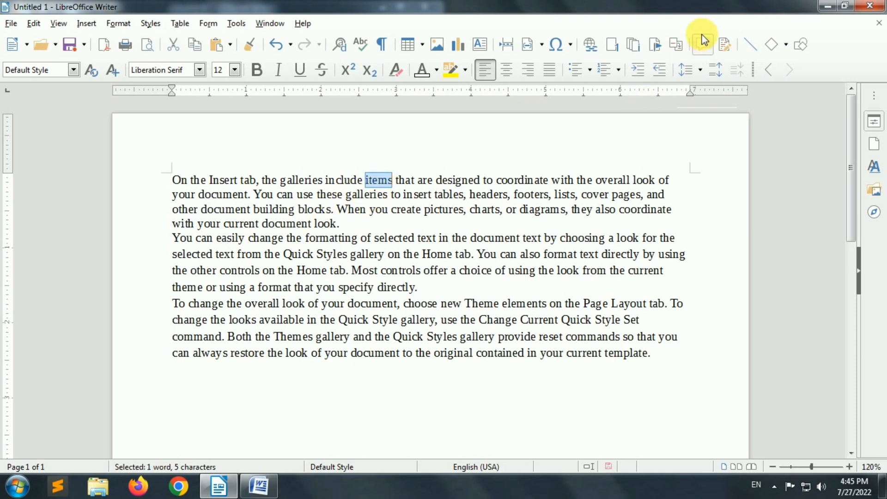
{"action": "left_click", "coordinate": [703, 44]}
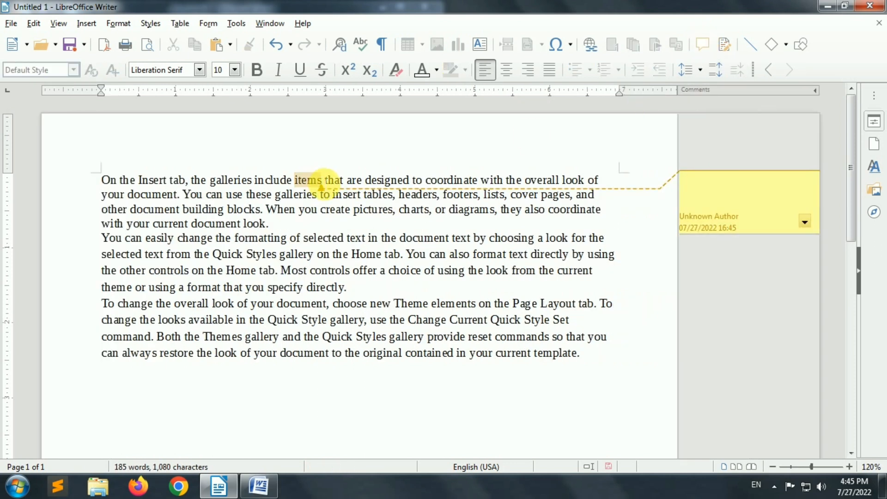
{"action": "left_click", "coordinate": [726, 190]}
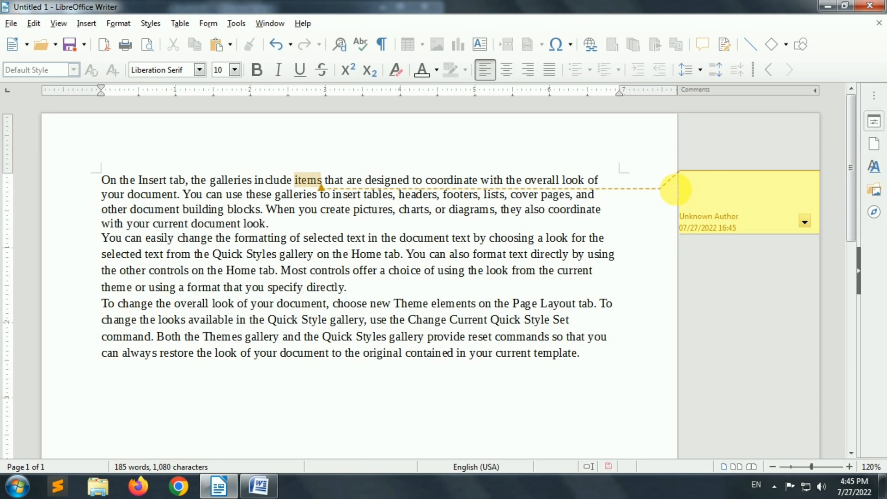
{"action": "type", "text": "There are many collec"}
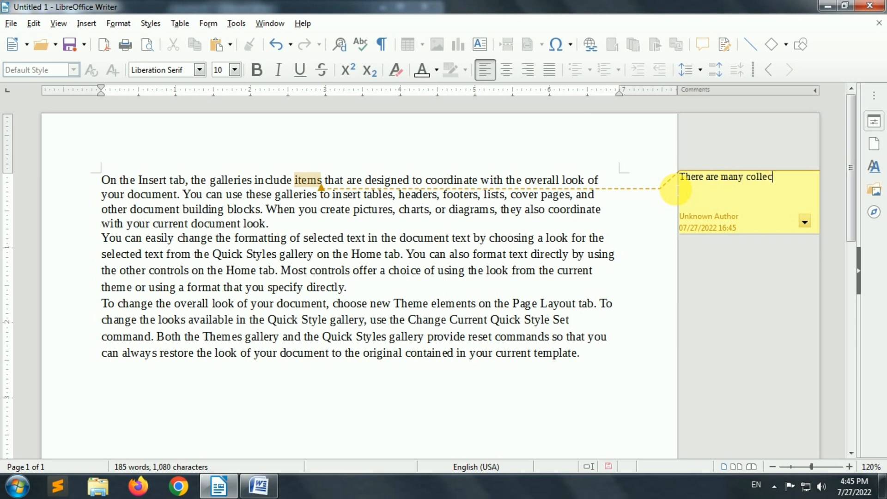
{"action": "type", "text": "tion in galleries"}
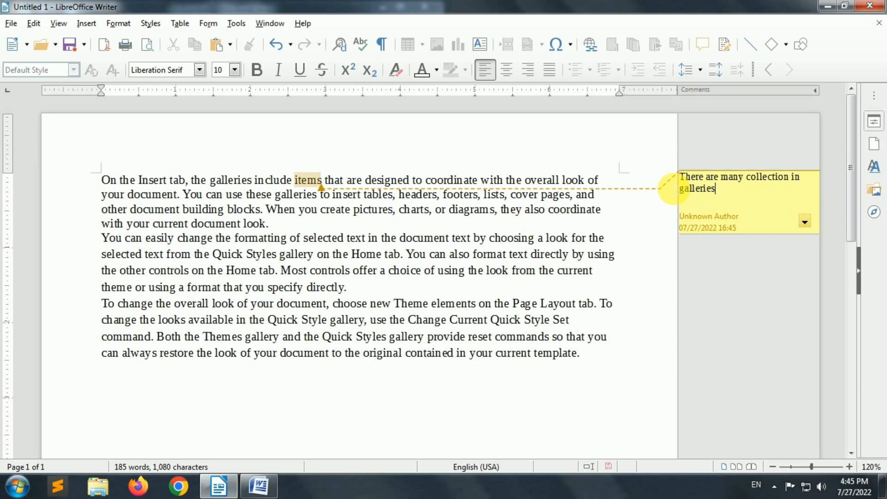
{"action": "type", "text": "."}
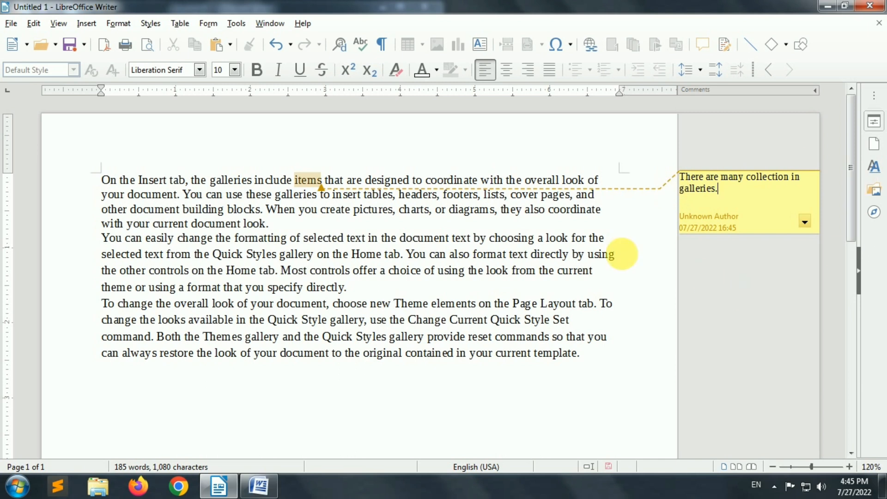
{"action": "left_click", "coordinate": [420, 291]}
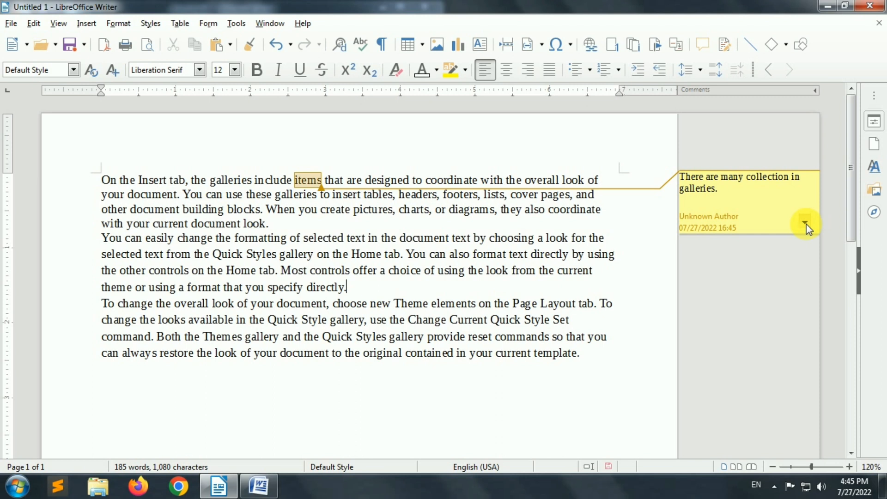
Hide and redisplay the document's comments, and delete the comment attached to "items".
{"action": "left_click", "coordinate": [805, 223]}
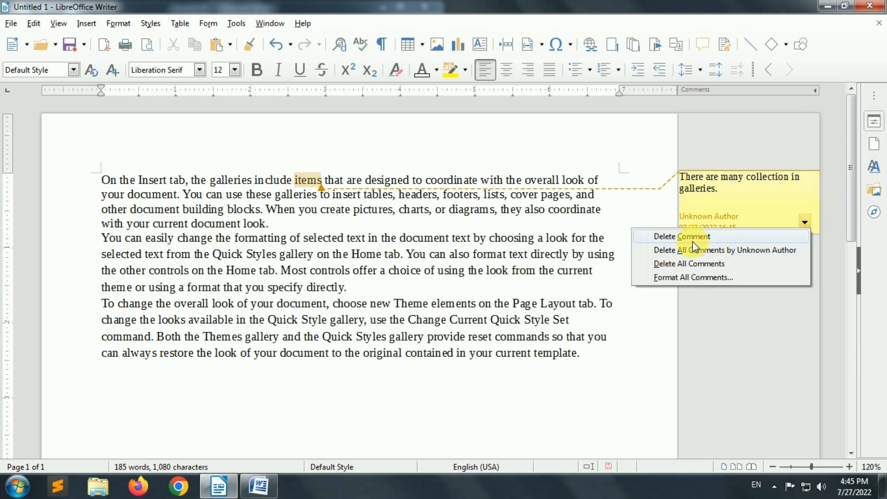
{"action": "left_click", "coordinate": [485, 298]}
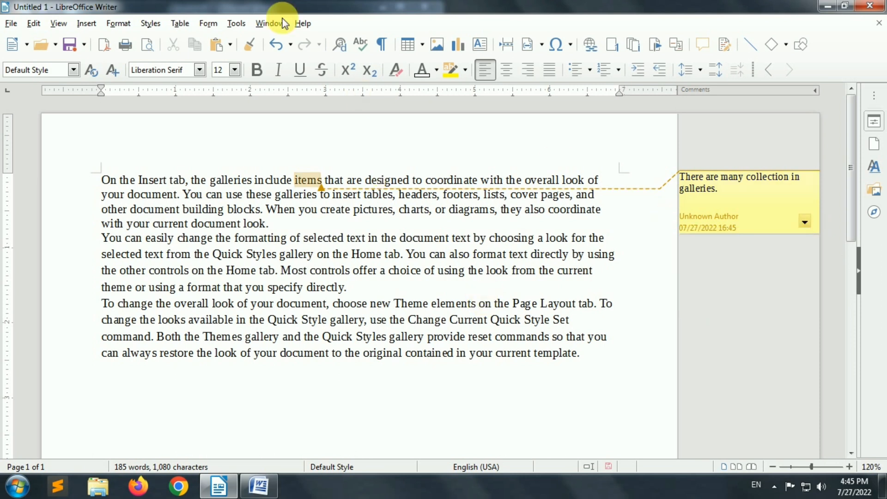
{"action": "left_click", "coordinate": [58, 23]}
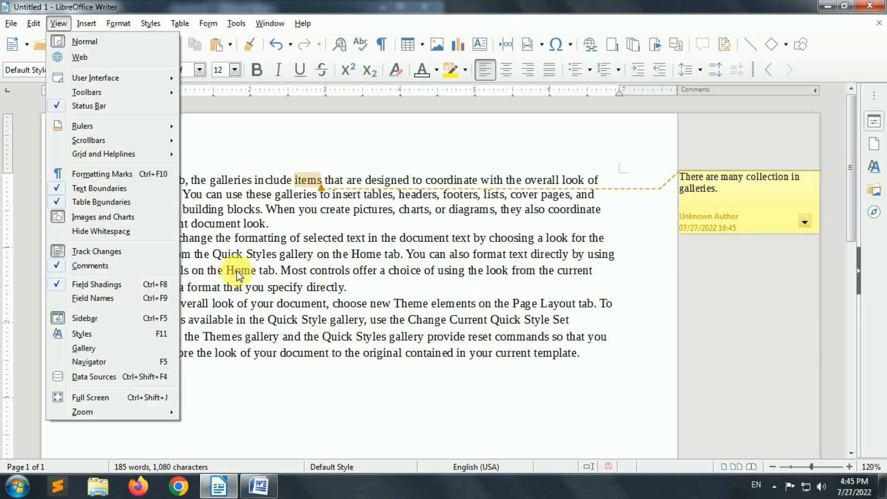
{"action": "left_click", "coordinate": [90, 266]}
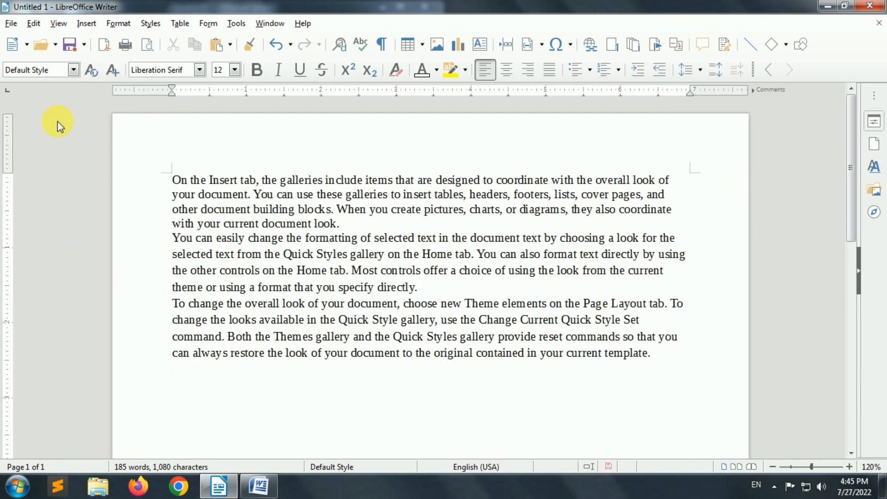
{"action": "left_click", "coordinate": [59, 23]}
{"action": "left_click", "coordinate": [82, 268]}
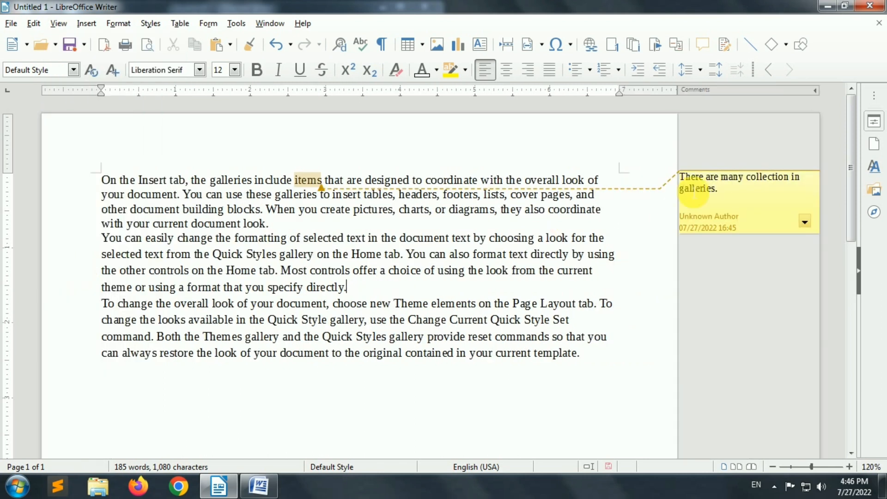
{"action": "left_click", "coordinate": [805, 222]}
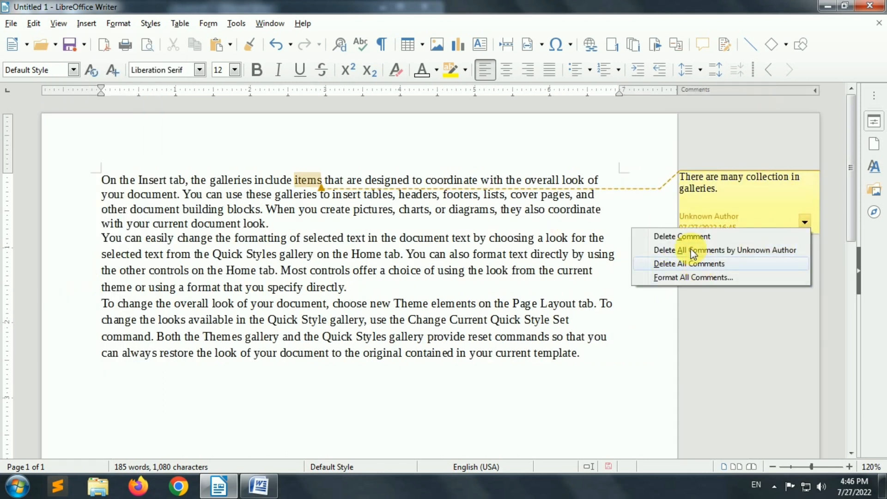
{"action": "left_click", "coordinate": [692, 237]}
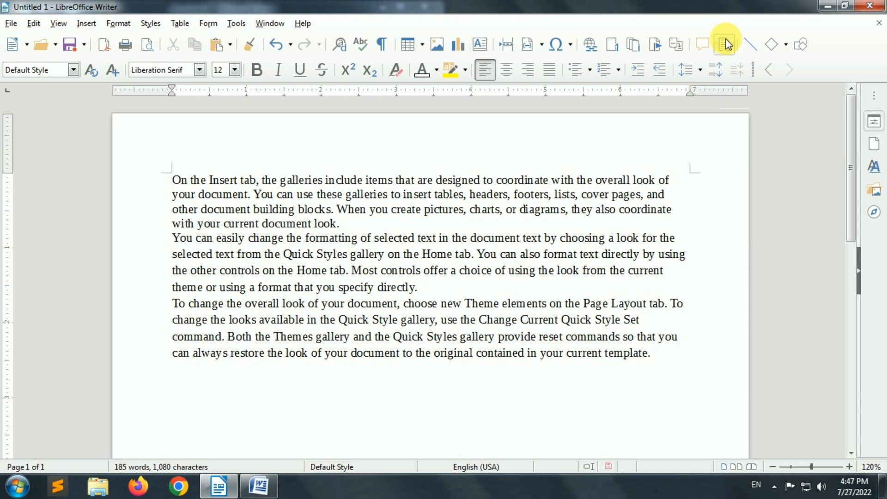
Examine the available Track Changes commands, such as Record, Show, Manage and Compare Document.
{"action": "left_click", "coordinate": [65, 23]}
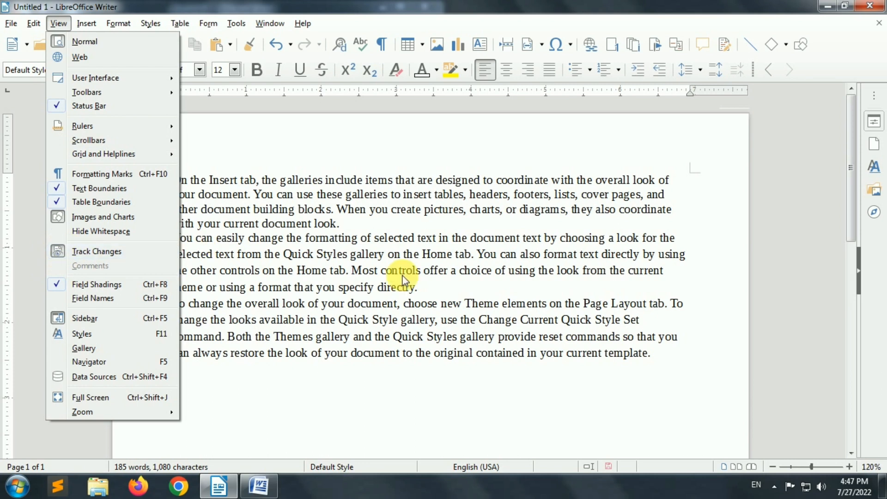
{"action": "left_click", "coordinate": [650, 325]}
{"action": "left_click", "coordinate": [659, 327]}
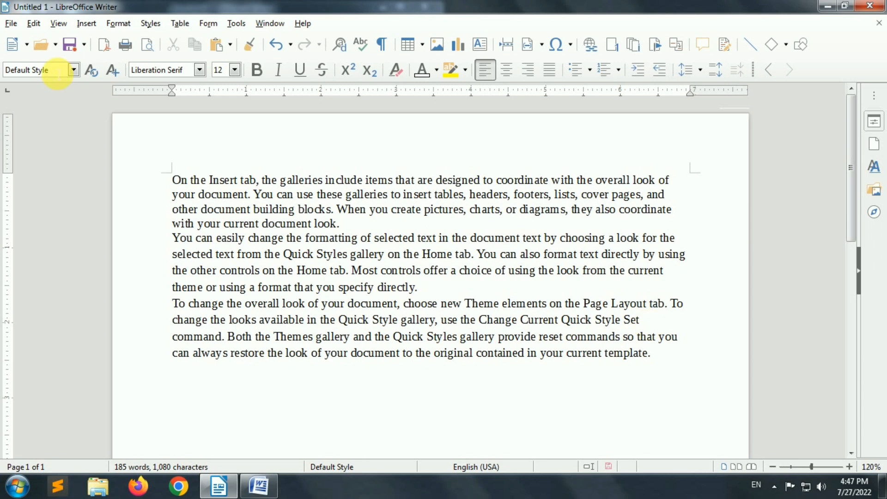
{"action": "left_click", "coordinate": [58, 23]}
{"action": "mouse_move", "coordinate": [42, 30]}
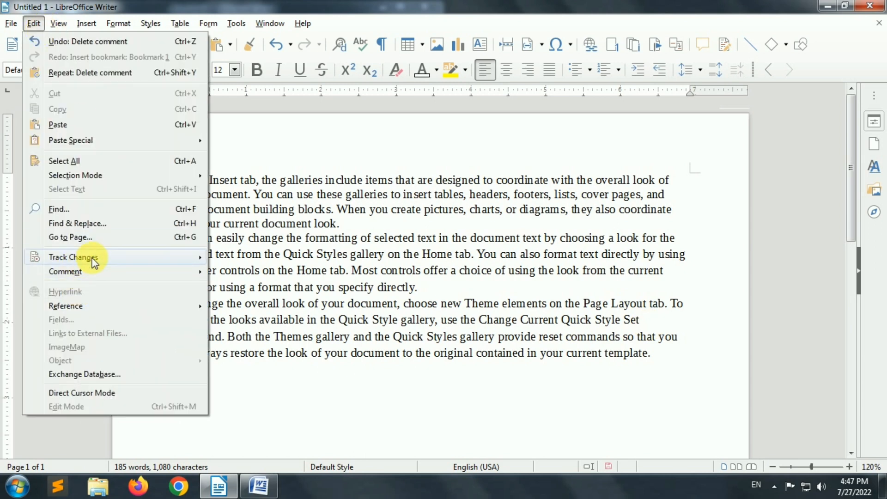
{"action": "mouse_move", "coordinate": [92, 257]}
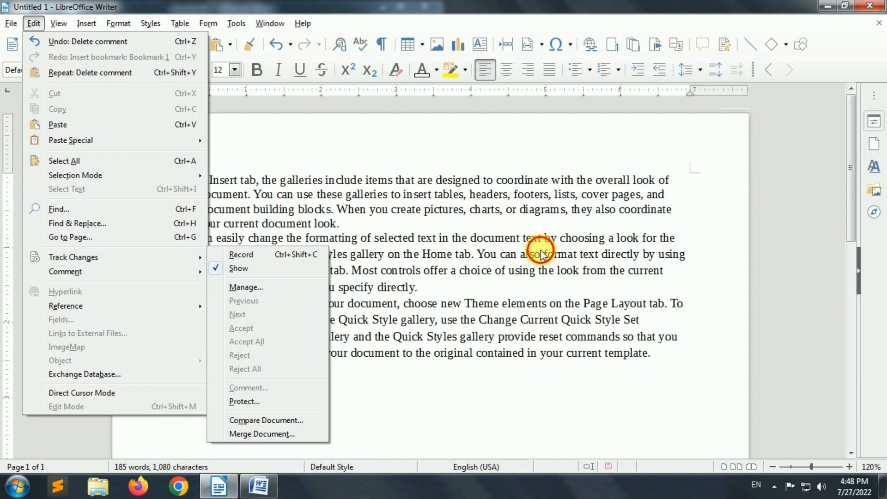
Draw a nearly horizontal line about 7.2 inches long below the last paragraph and set its line width to 0.04 inches.
{"action": "left_click", "coordinate": [559, 211]}
{"action": "left_click", "coordinate": [751, 45]}
{"action": "mouse_move", "coordinate": [660, 391]}
{"action": "left_mouse_down"}
{"action": "mouse_move", "coordinate": [134, 386]}
{"action": "mouse_move", "coordinate": [131, 396]}
{"action": "mouse_move", "coordinate": [137, 392]}
{"action": "left_mouse_up"}
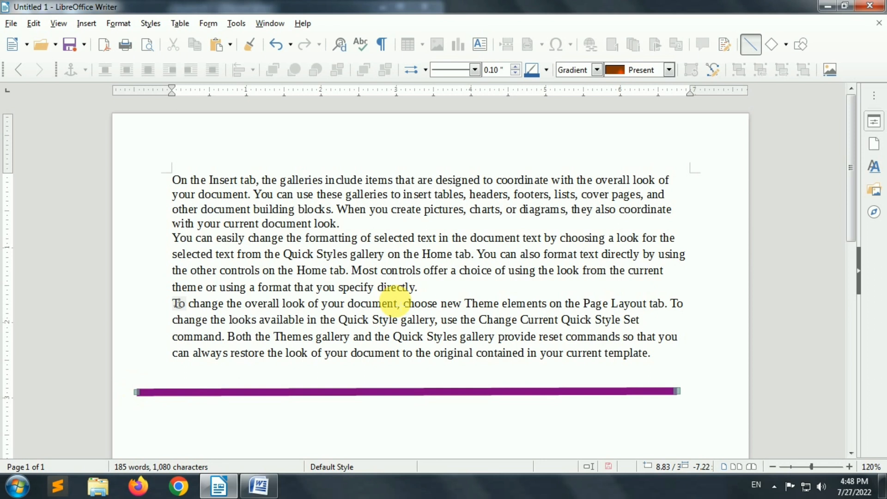
{"action": "left_click", "coordinate": [515, 74]}
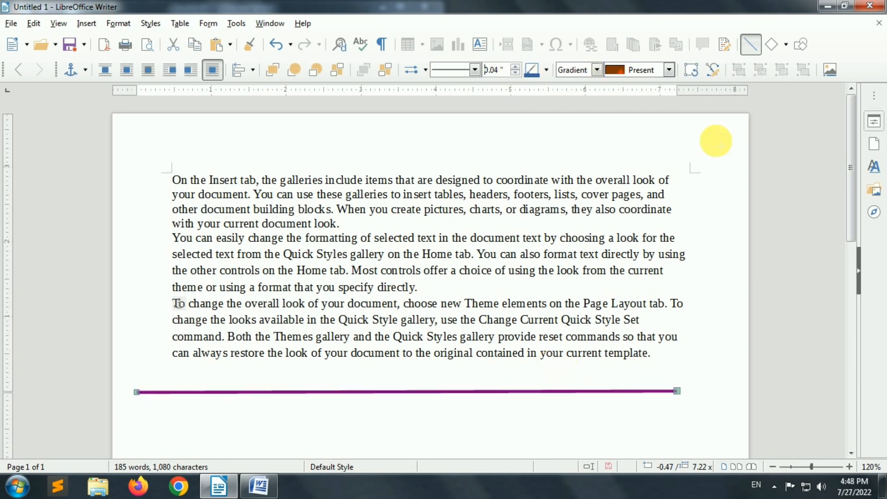
Draw a ring shape about 3.6 inches wide over the right half of the text and the line's end.
{"action": "left_click", "coordinate": [786, 44]}
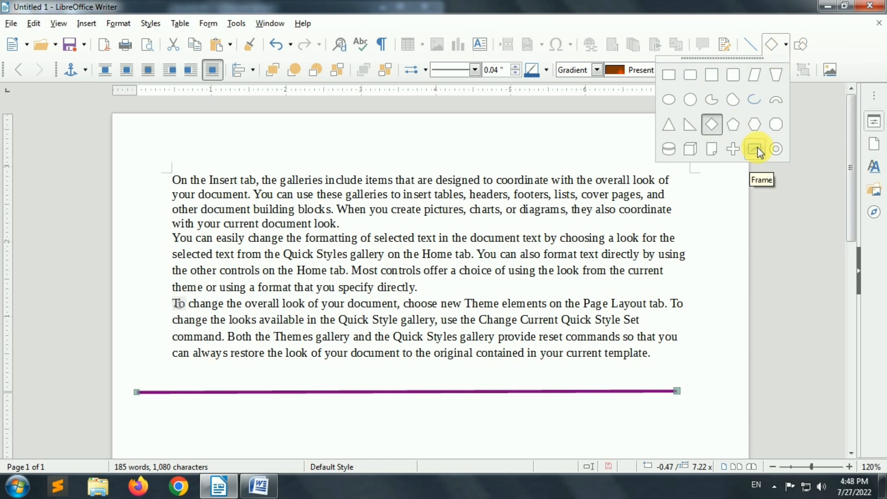
{"action": "left_click", "coordinate": [777, 151]}
{"action": "mouse_move", "coordinate": [659, 209]}
{"action": "left_mouse_down"}
{"action": "mouse_move", "coordinate": [337, 352]}
{"action": "mouse_move", "coordinate": [390, 337]}
{"action": "left_mouse_up"}
{"action": "left_click", "coordinate": [764, 178]}
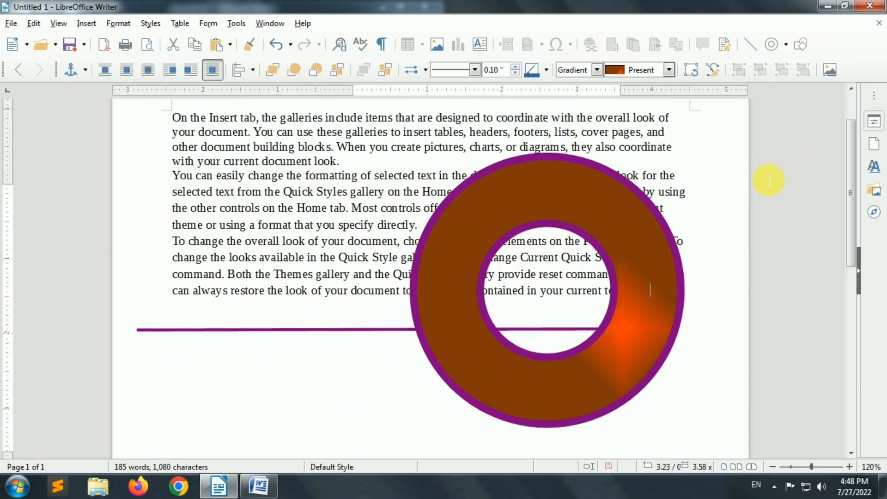
Show the full set of drawing functions and draw a large winding curve from below the paragraphs across the text and the ring.
{"action": "left_click", "coordinate": [800, 47]}
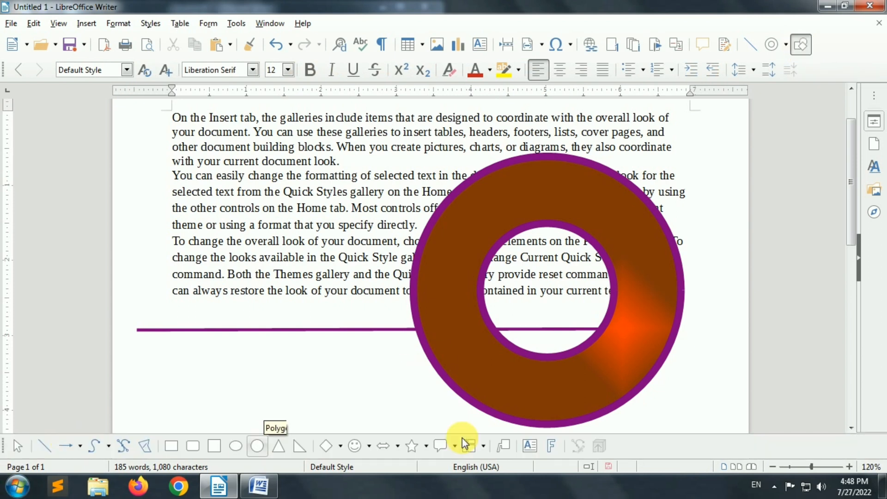
{"action": "left_click", "coordinate": [44, 446]}
{"action": "left_click_drag", "start_coordinate": [220, 399], "coordinate": [226, 396]}
{"action": "mouse_move", "coordinate": [203, 337]}
{"action": "left_mouse_down"}
{"action": "mouse_move", "coordinate": [296, 222]}
{"action": "mouse_move", "coordinate": [596, 106]}
{"action": "mouse_move", "coordinate": [595, 387]}
{"action": "mouse_move", "coordinate": [459, 329]}
{"action": "left_mouse_up"}
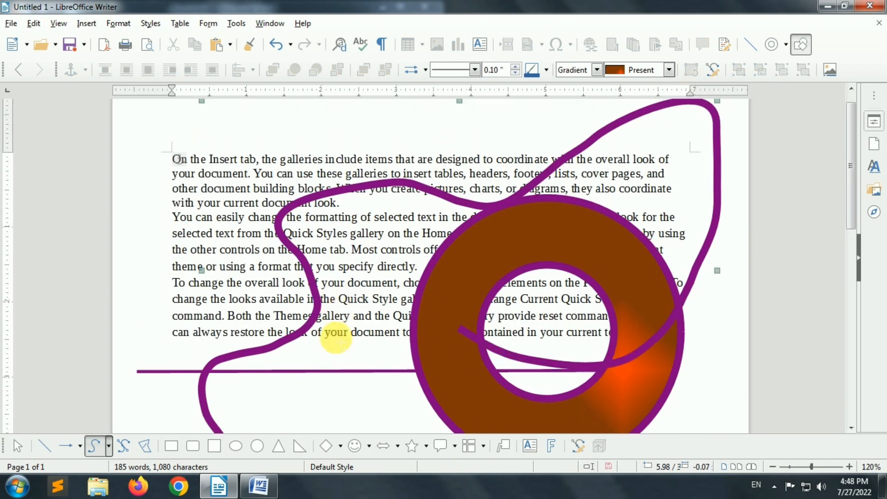
{"action": "left_click", "coordinate": [296, 351]}
Delete the curve, the ring and the horizontal line from the page.
{"action": "scroll", "coordinate": [296, 324], "scroll_direction": "down", "scroll_amount": 3}
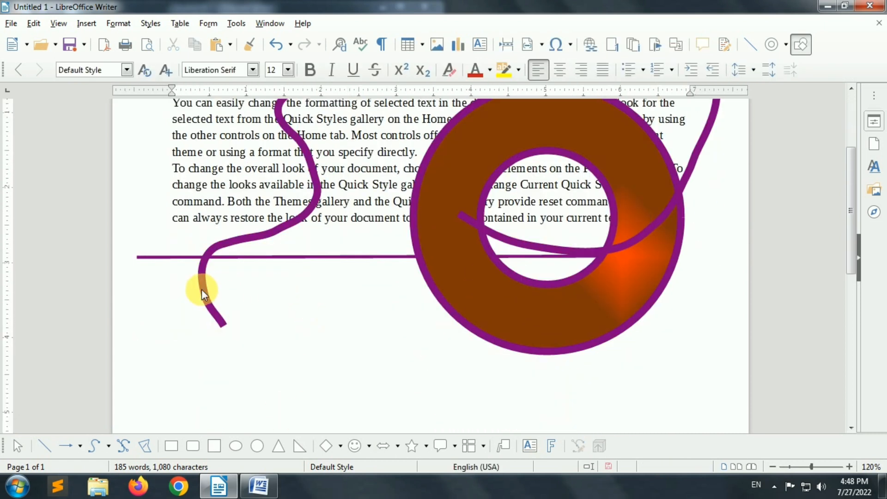
{"action": "left_click", "coordinate": [204, 291]}
{"action": "key", "text": "Delete"}
{"action": "left_click", "coordinate": [436, 346]}
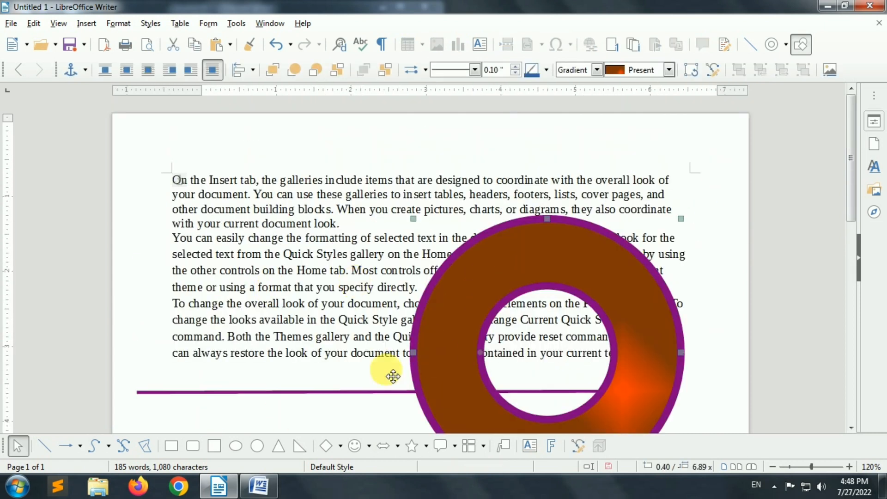
{"action": "key", "text": "Delete"}
{"action": "left_click", "coordinate": [353, 392]}
{"action": "key", "text": "Delete"}
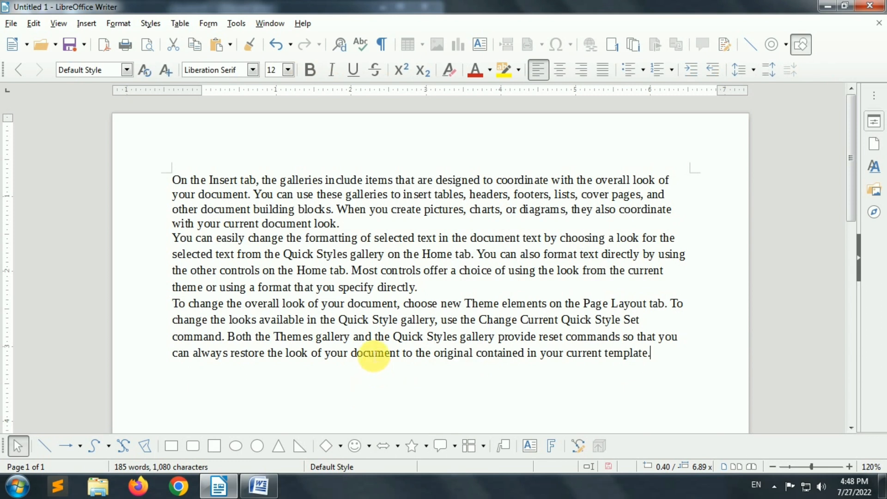